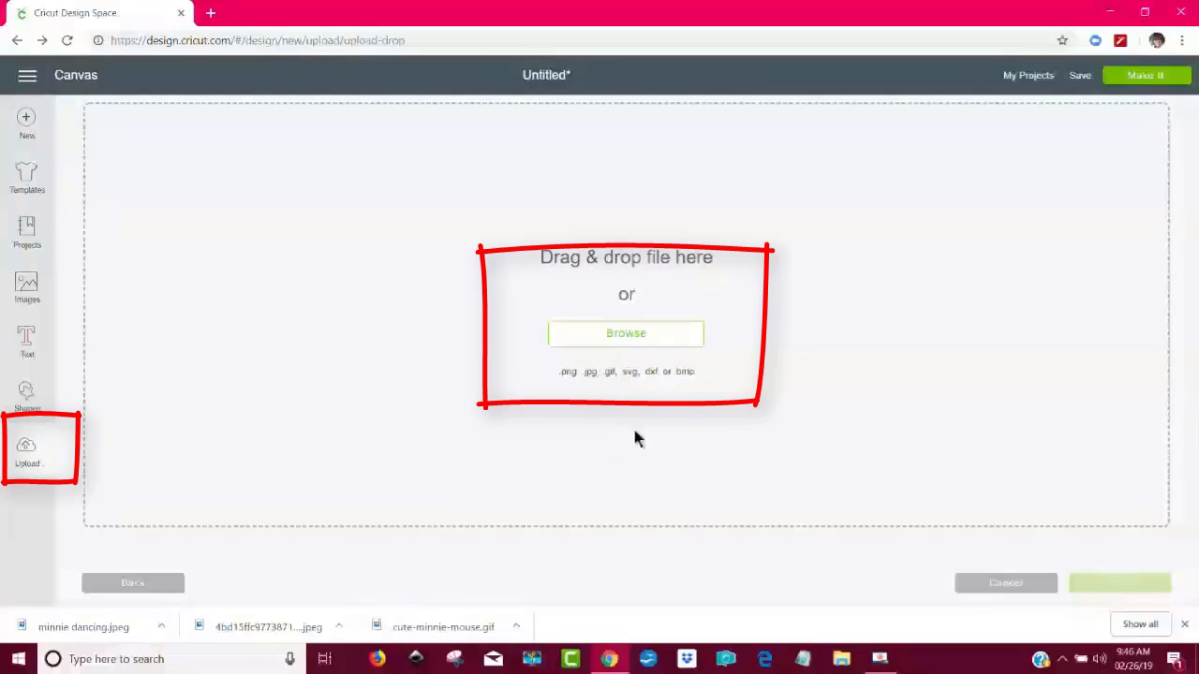
- Load Nursery Bundle -bunny star fishing-round-01 for upload from the SVG folder of Nursery Bundle in 2. All Graphics
left_click(701, 347)
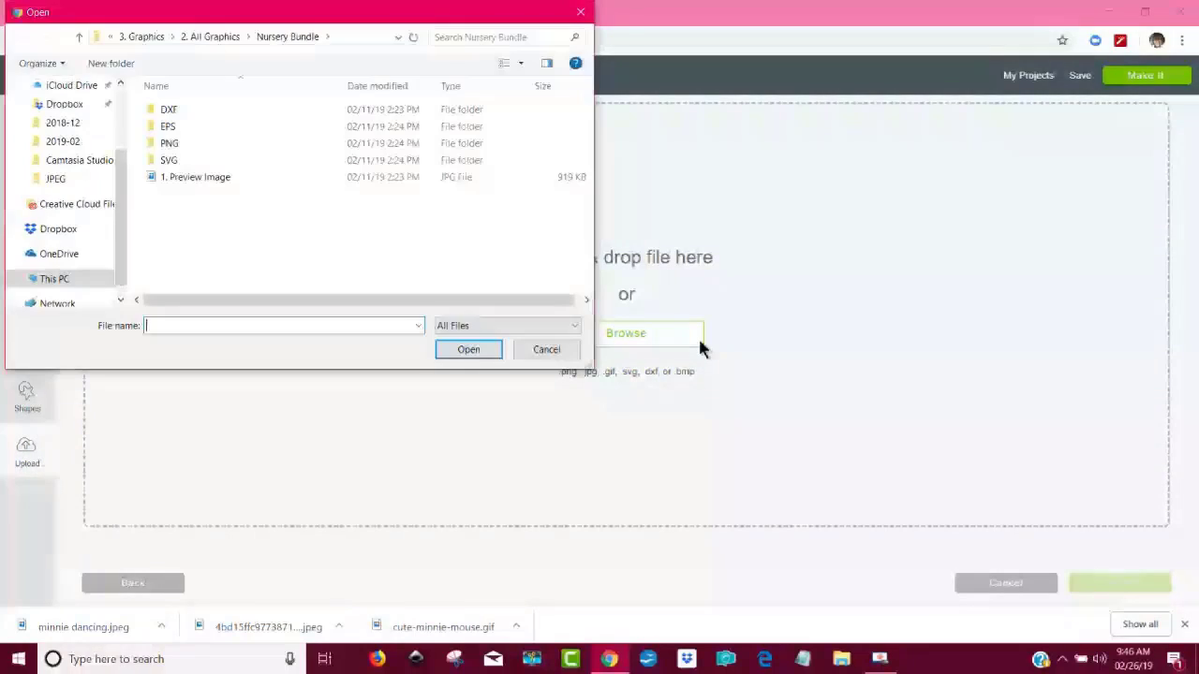
left_click(79, 37)
left_click(81, 39)
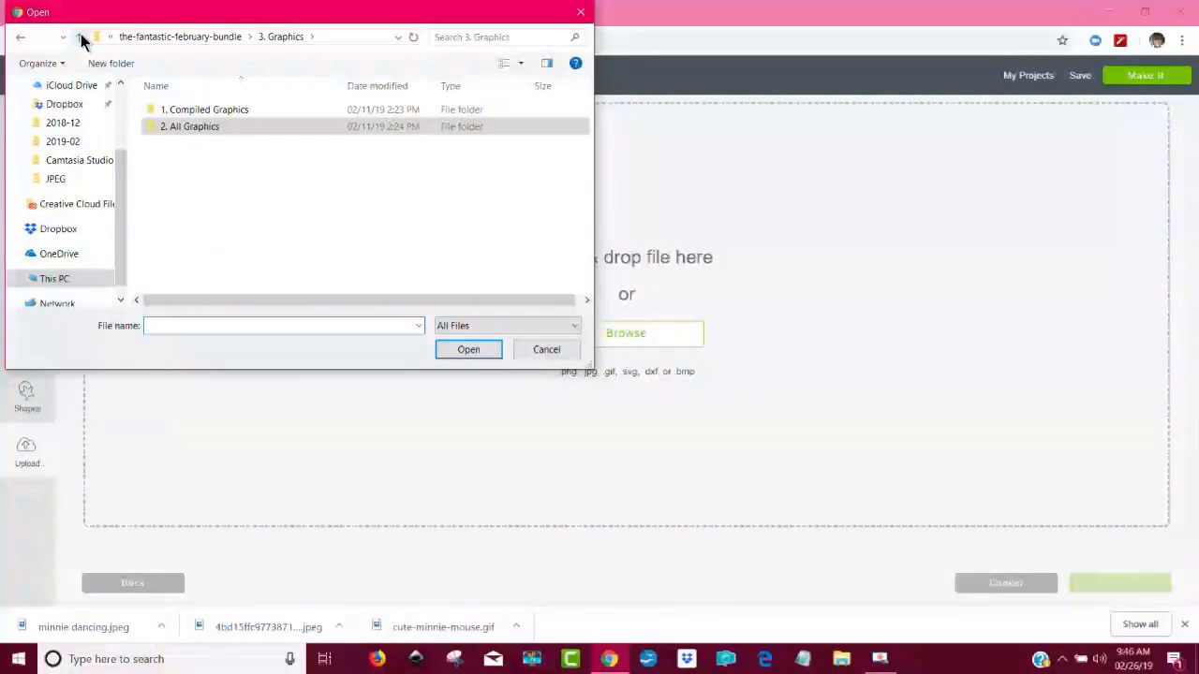
left_click_drag(202, 16, 342, 107)
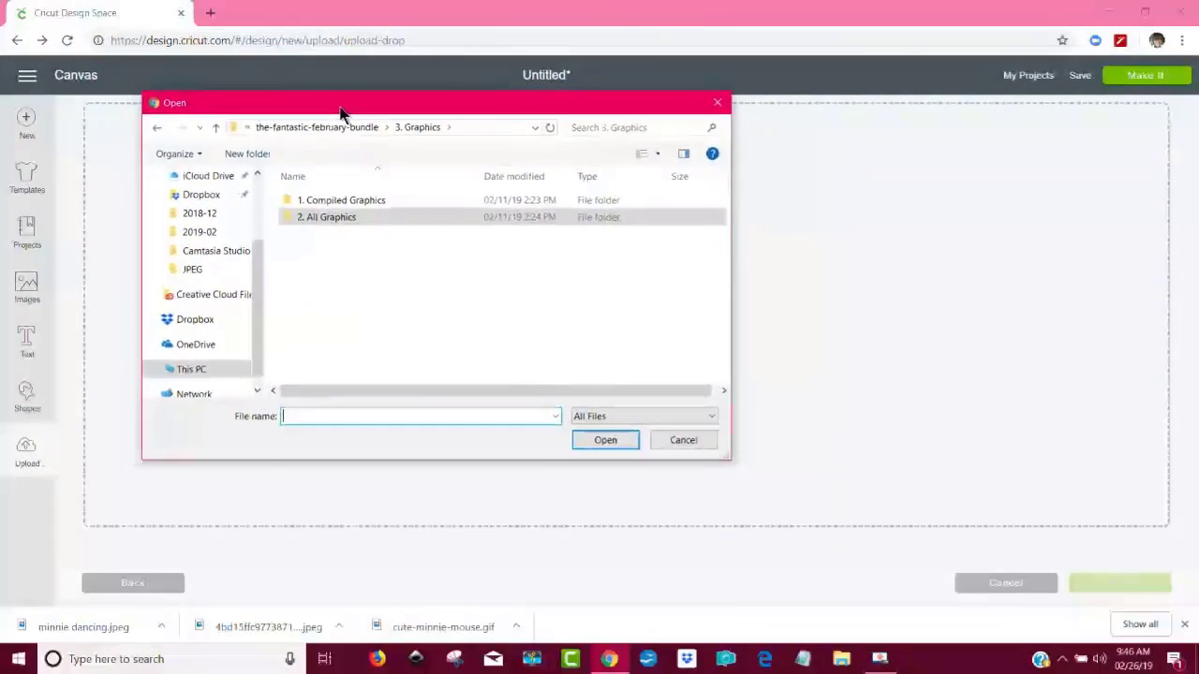
double_click(365, 219)
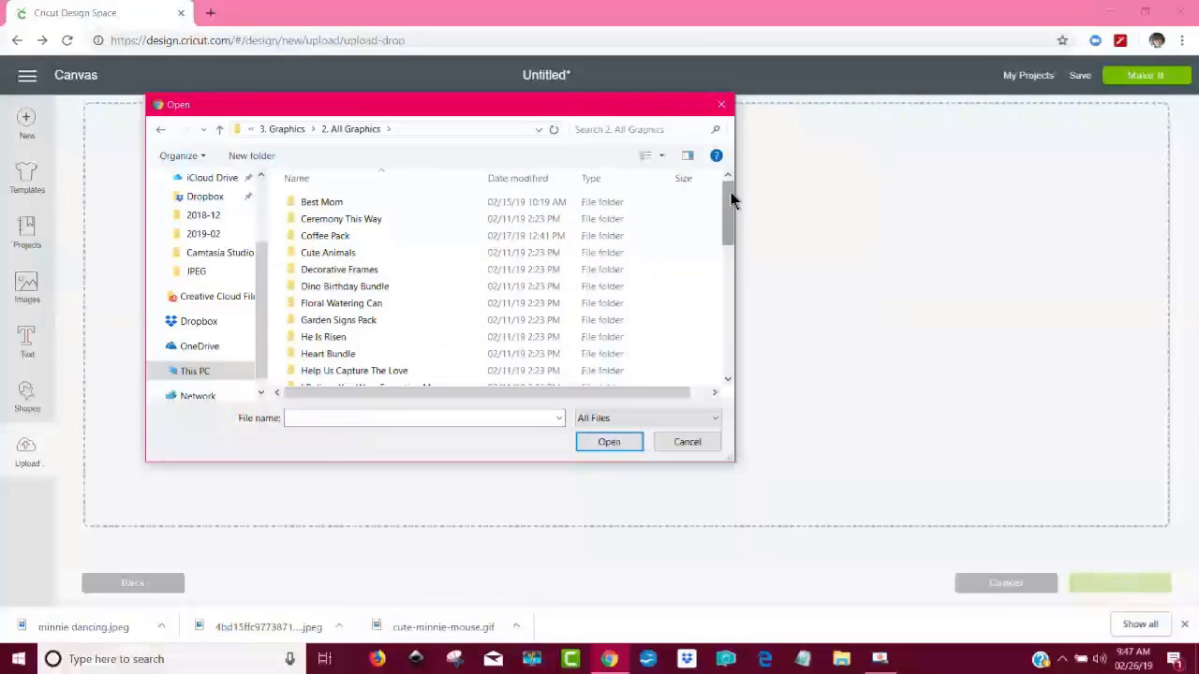
left_click_drag(731, 200, 713, 268)
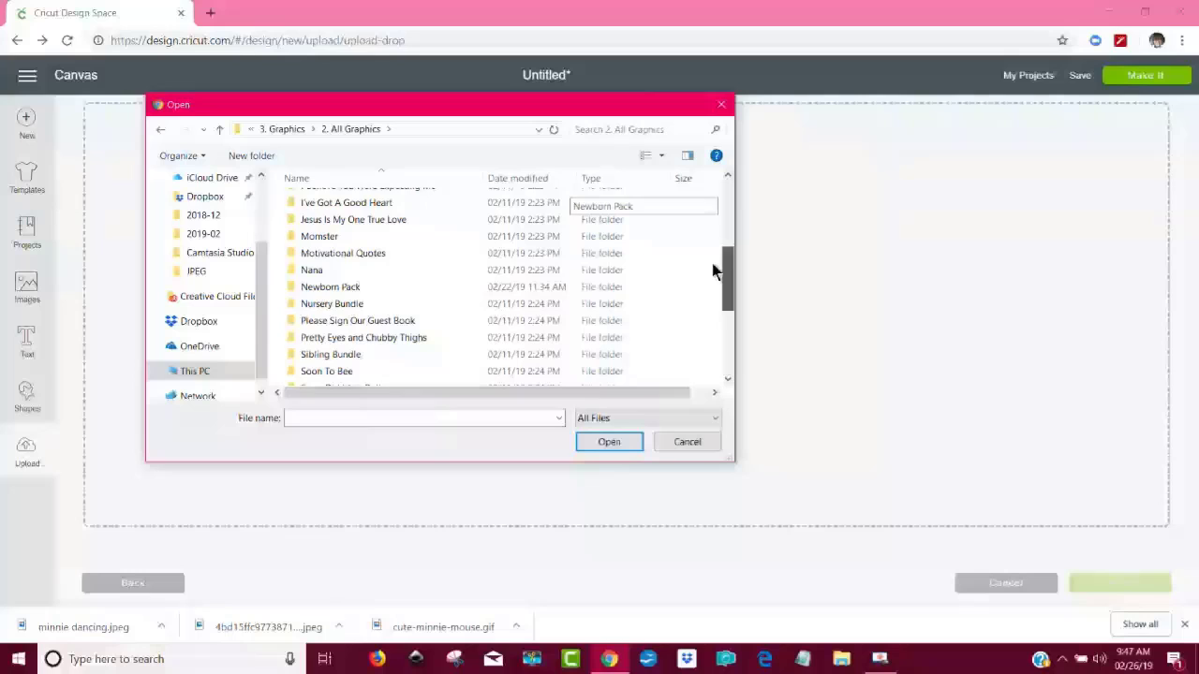
double_click(359, 302)
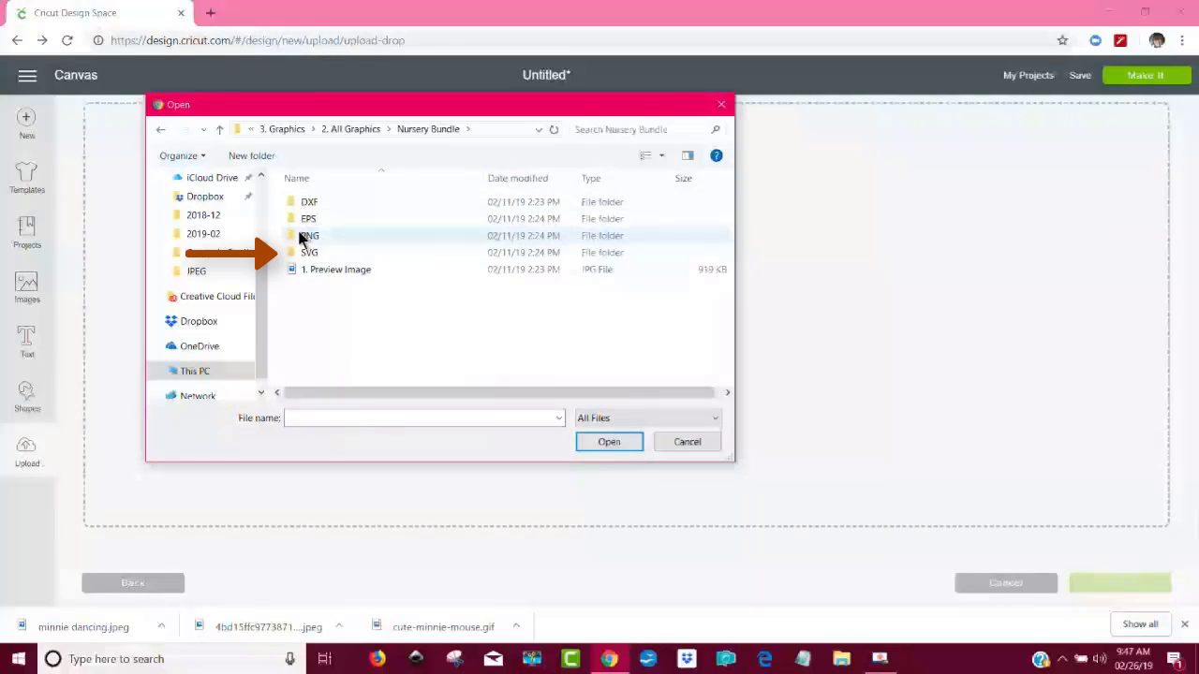
double_click(326, 252)
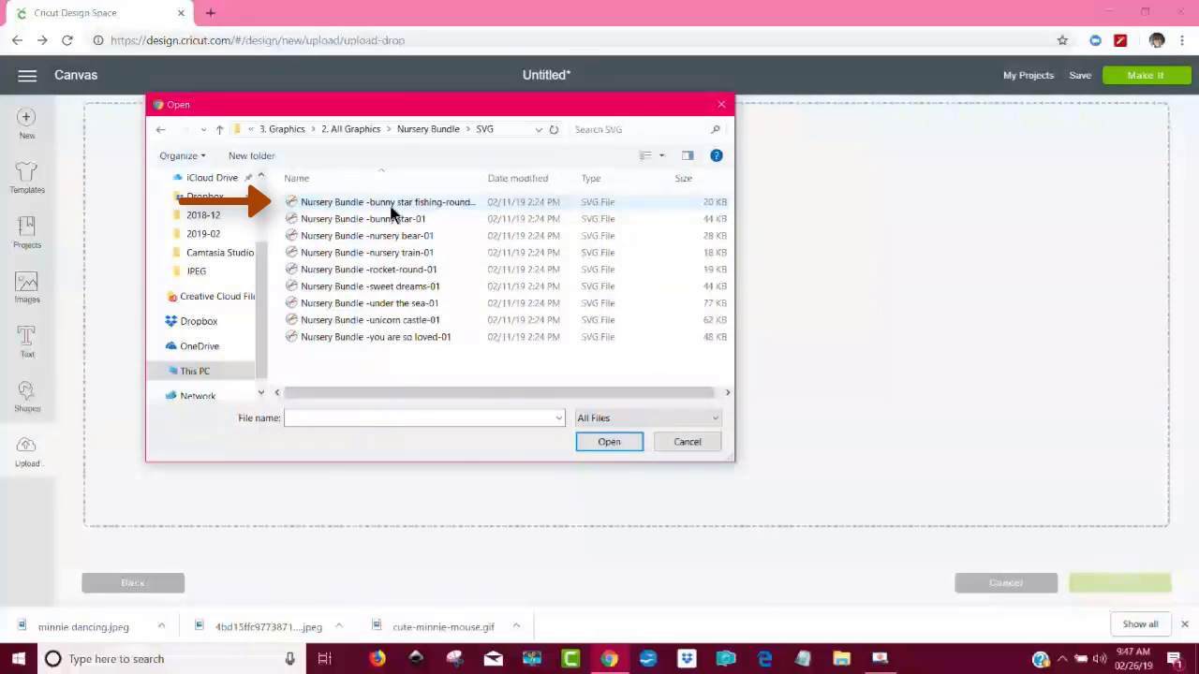
left_click(459, 204)
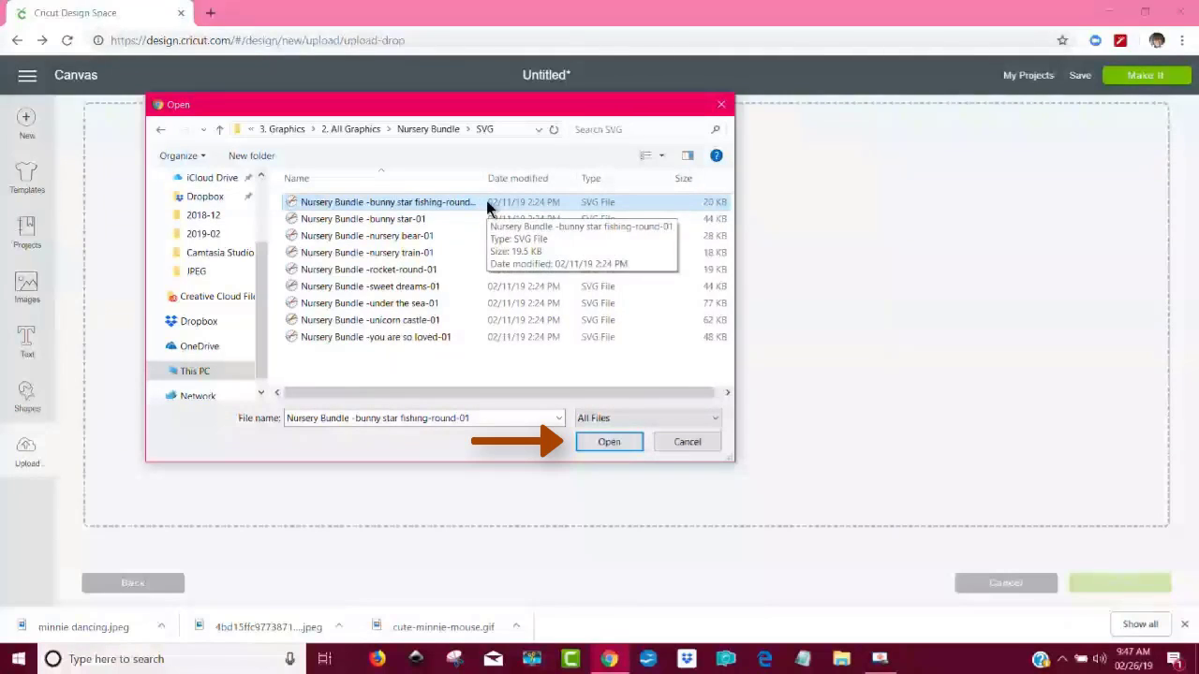
left_click(608, 442)
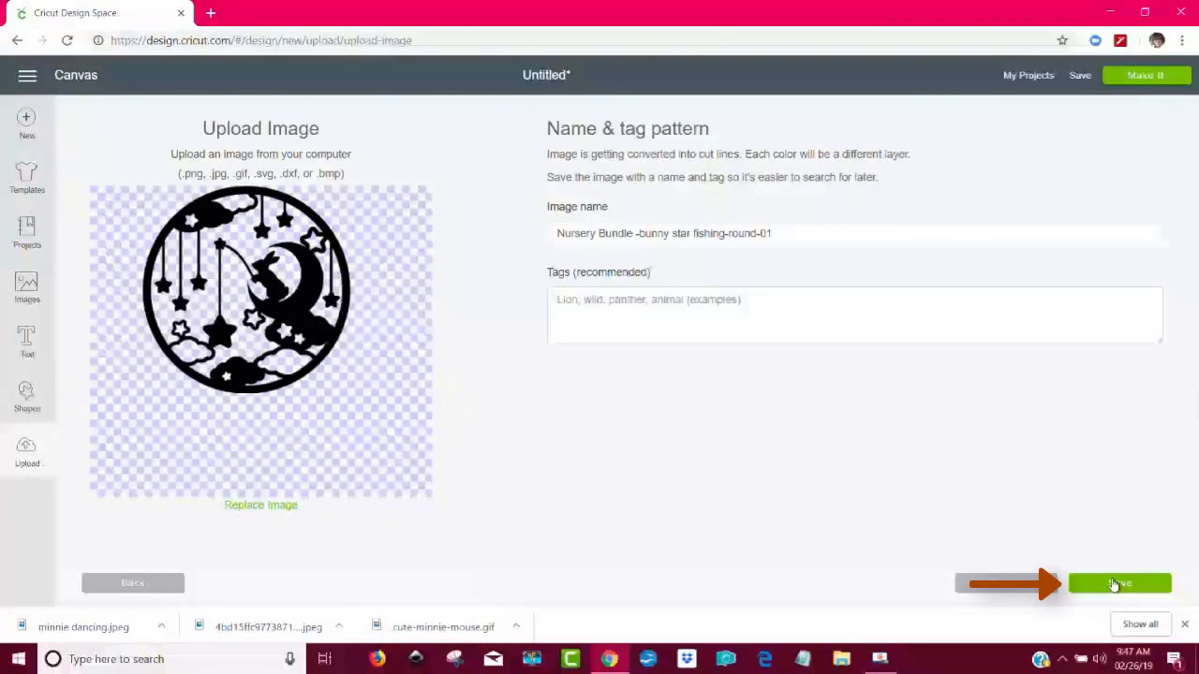
- Rename the image to Nursery Bundle -bunny star fishing-round-craftbundles.com, leave the tags empty and save the upload
mouse_move(811, 233)
left_mouse_down()
mouse_move(748, 236)
mouse_move(766, 235)
left_mouse_up()
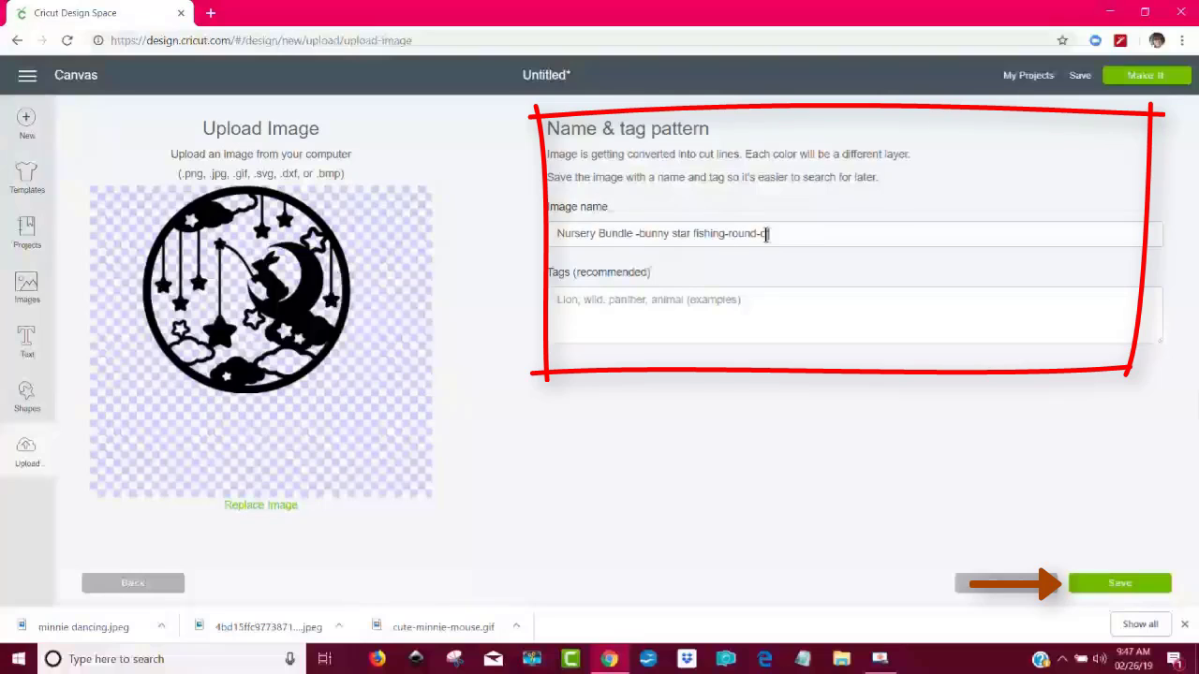
type("craftbun")
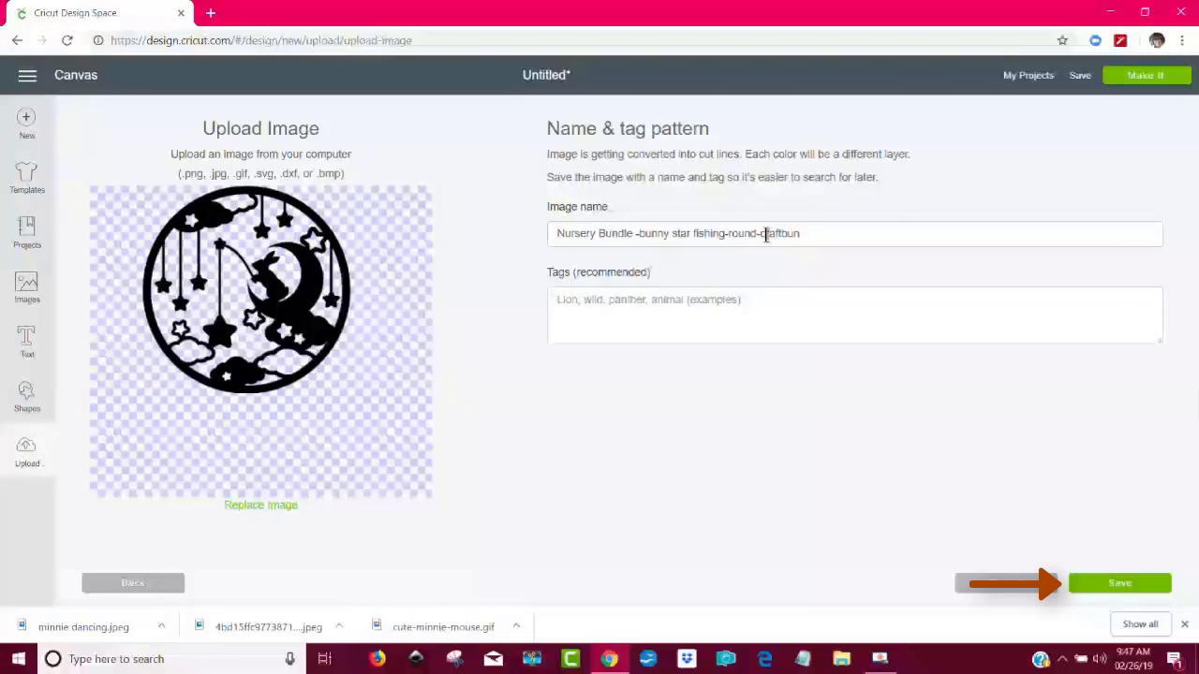
type("dles.com")
left_click(803, 317)
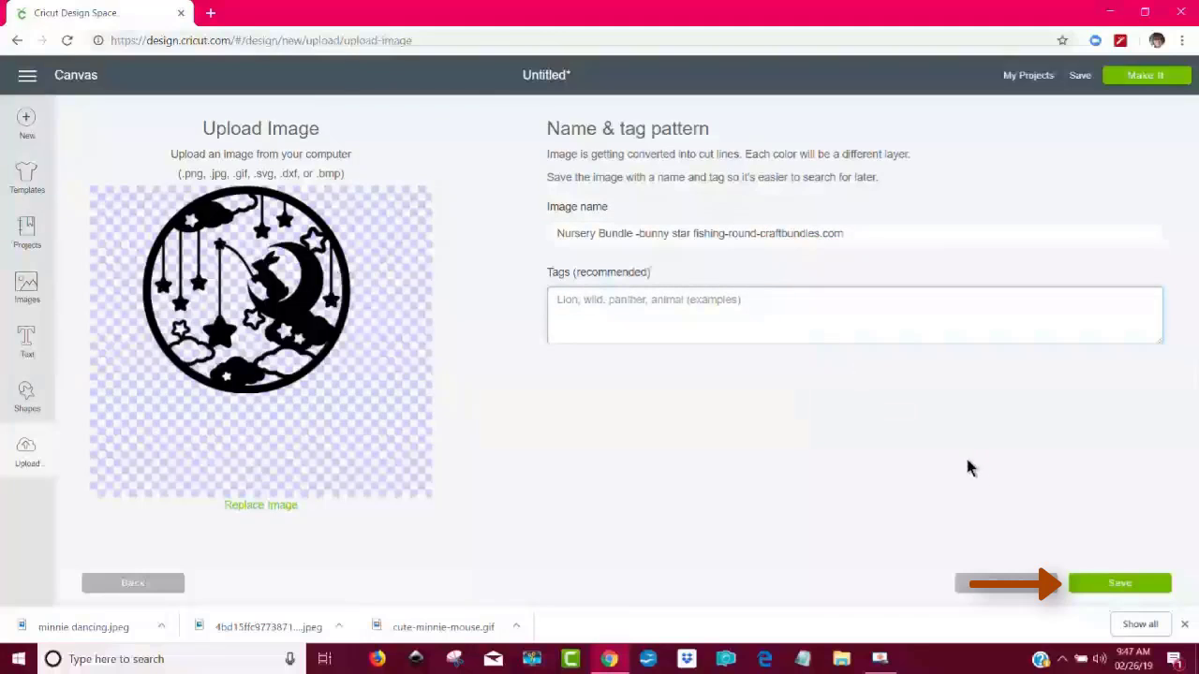
left_click(1117, 580)
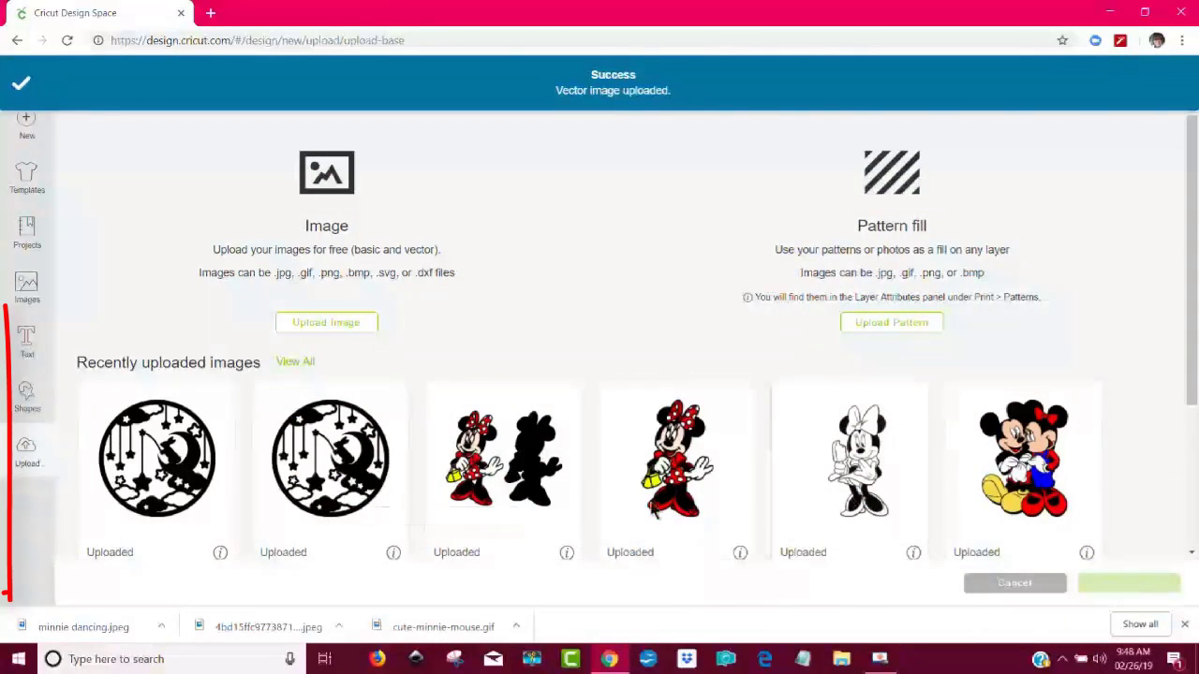
- Insert the newly uploaded bunny image, delete the overlapping copy and shift the remaining one about 1 inch to the left
left_click(178, 482)
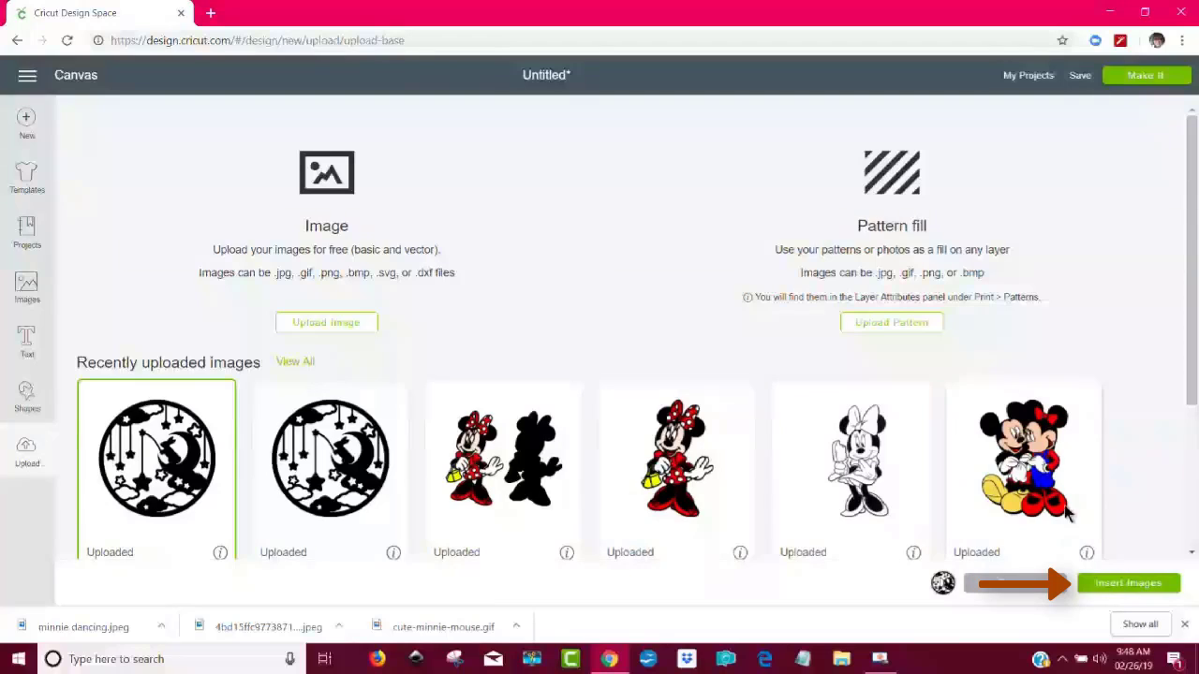
left_click(1135, 586)
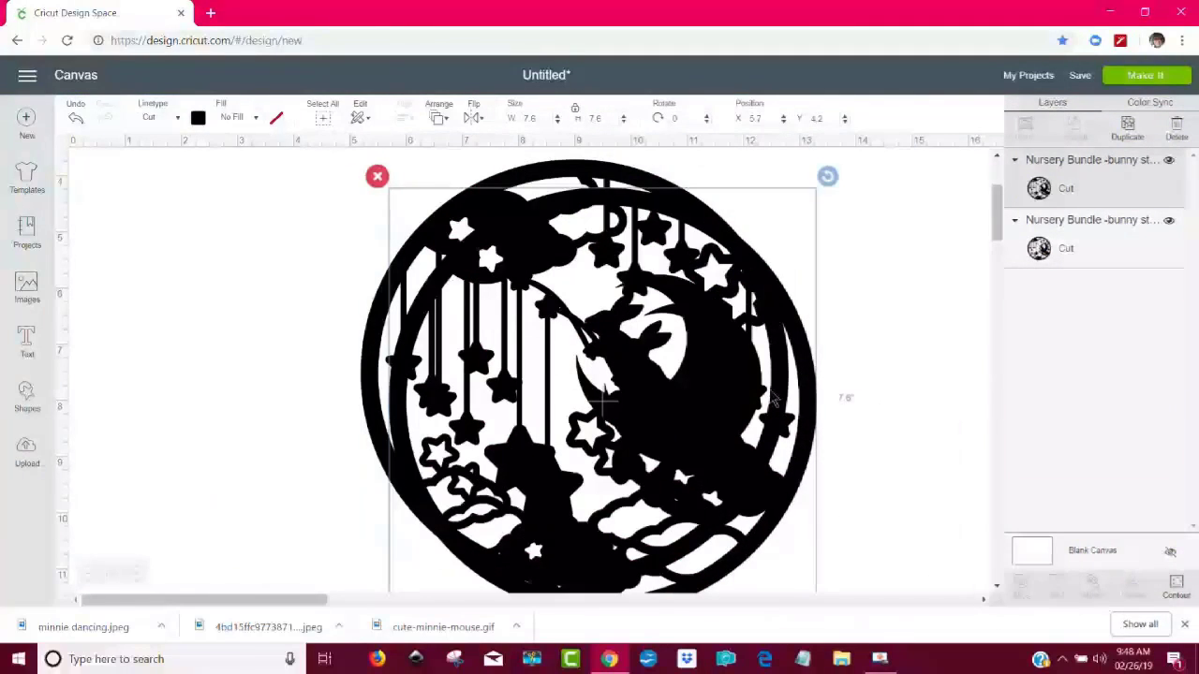
left_click(377, 178)
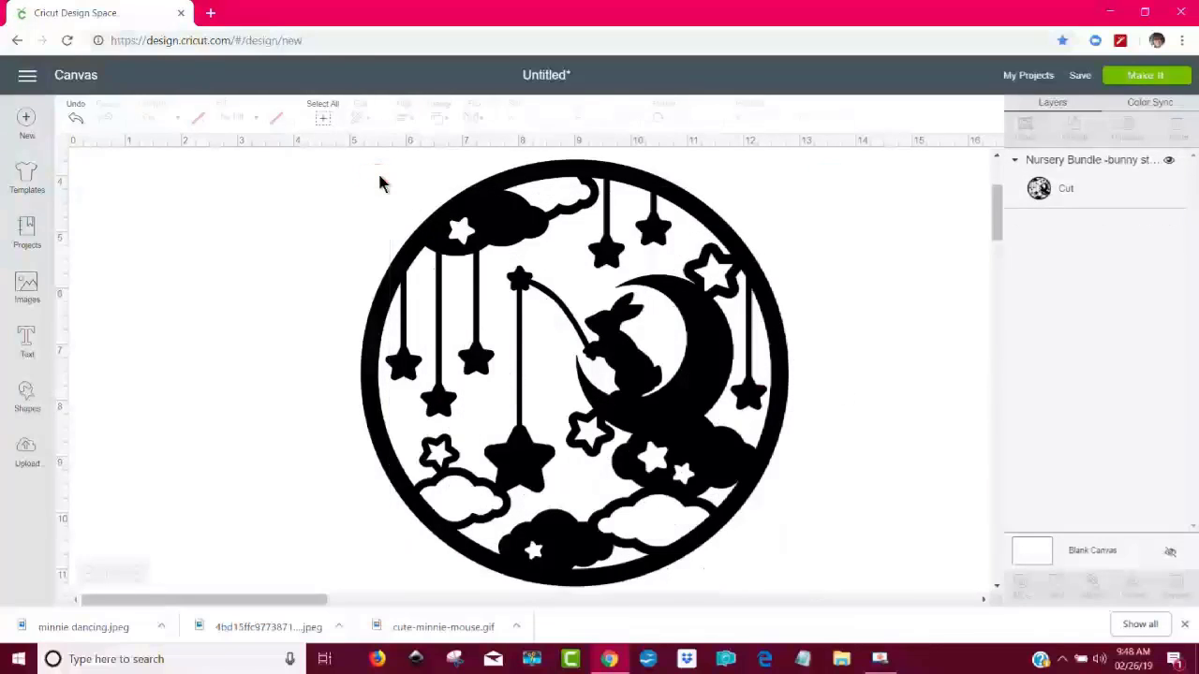
left_click(433, 225)
left_click_drag(432, 225, 390, 221)
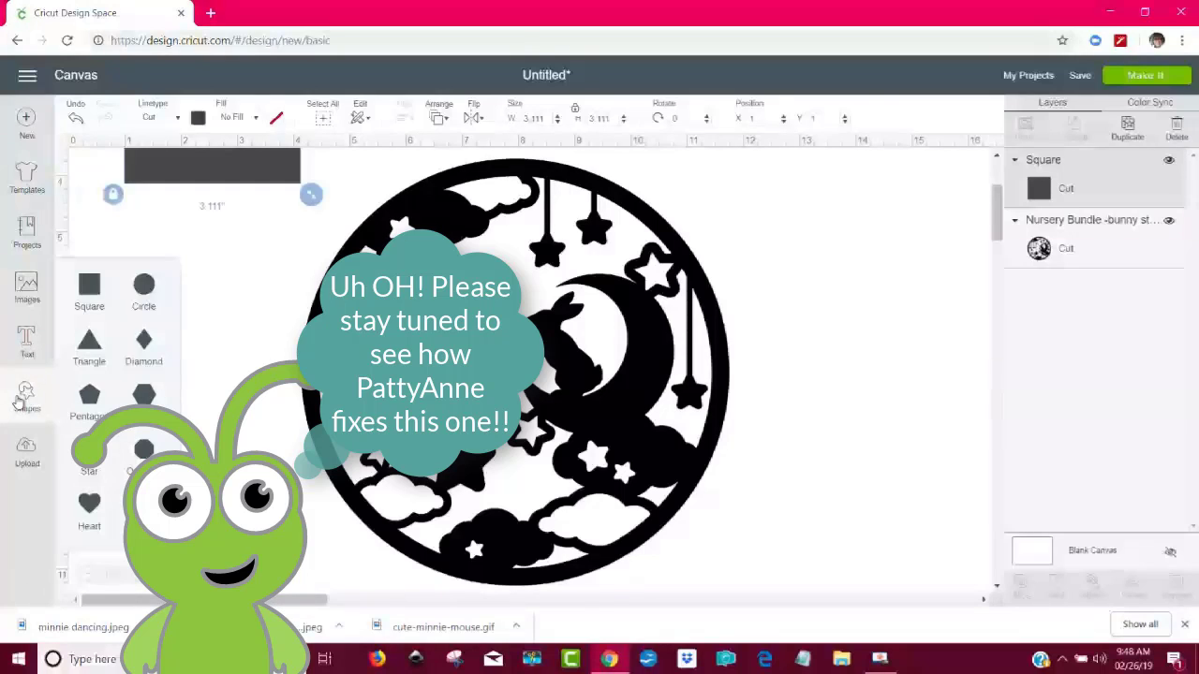
- Add a square, resize it to 10 × 10 inches and place it over the round bunny image
left_click_drag(266, 178, 259, 361)
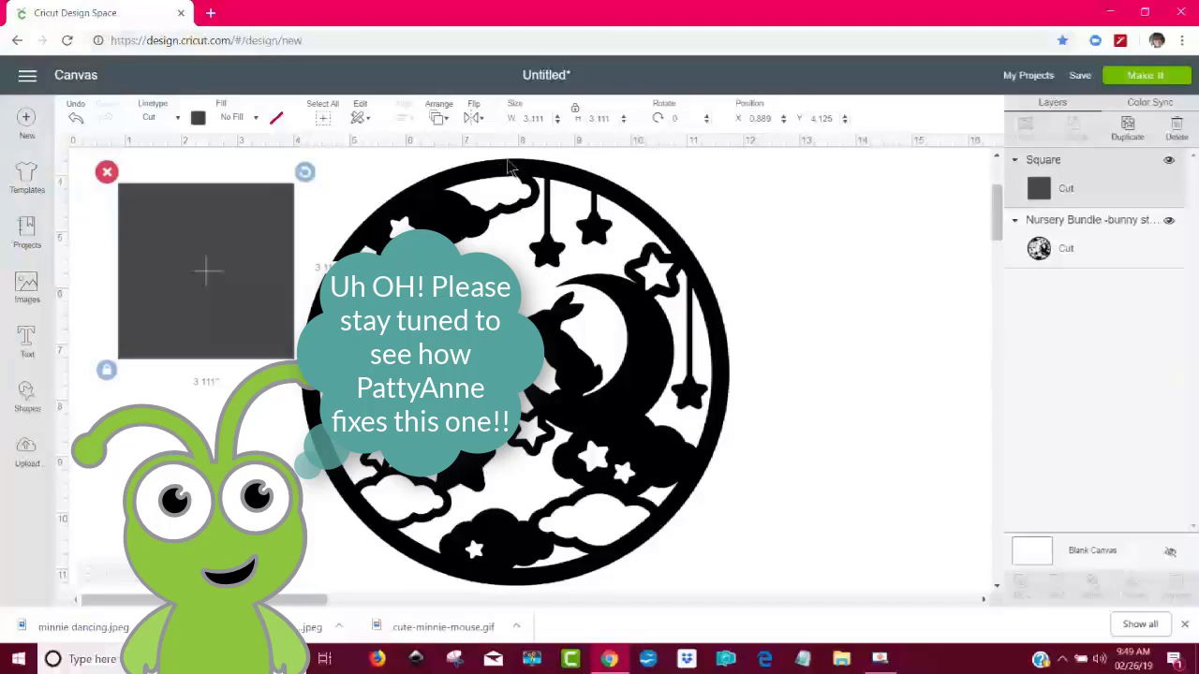
left_click_drag(547, 119, 514, 118)
key("Return")
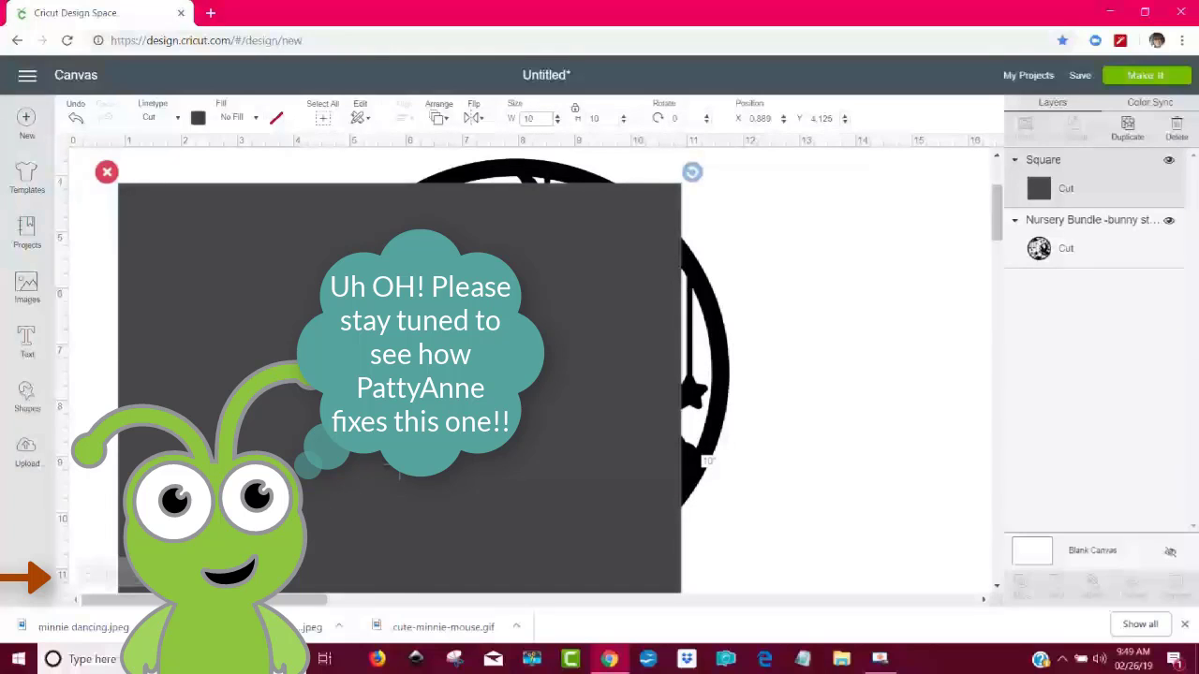
mouse_move(140, 588)
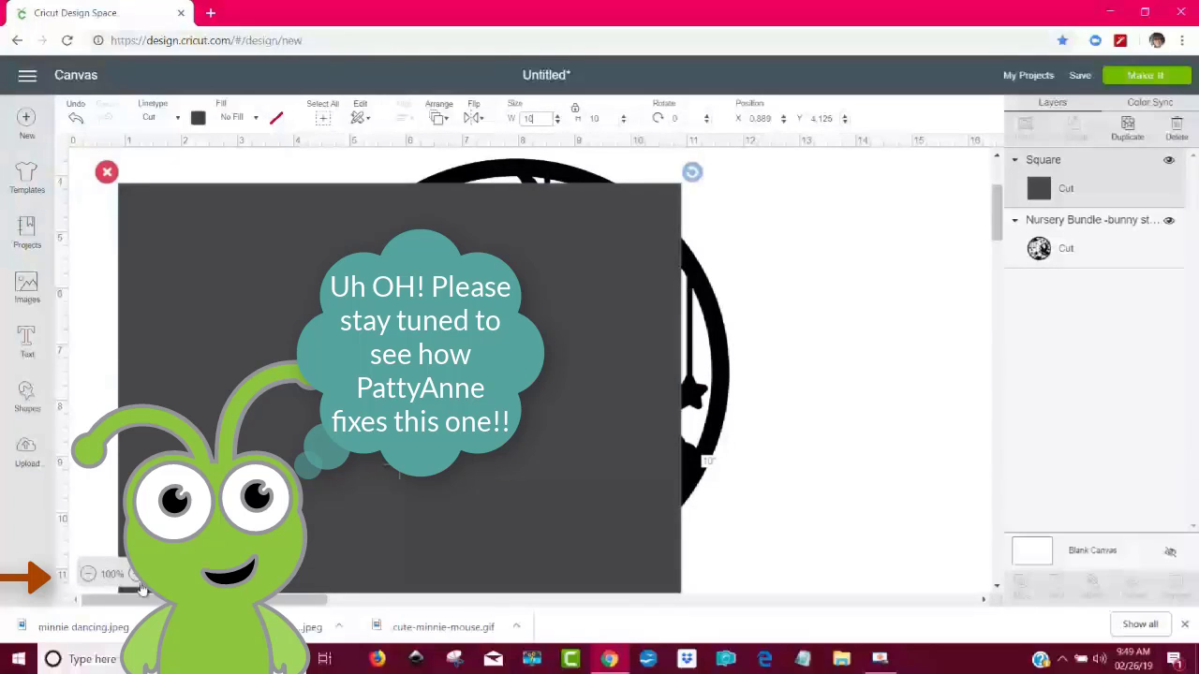
left_click(89, 576)
left_click_drag(331, 510, 432, 440)
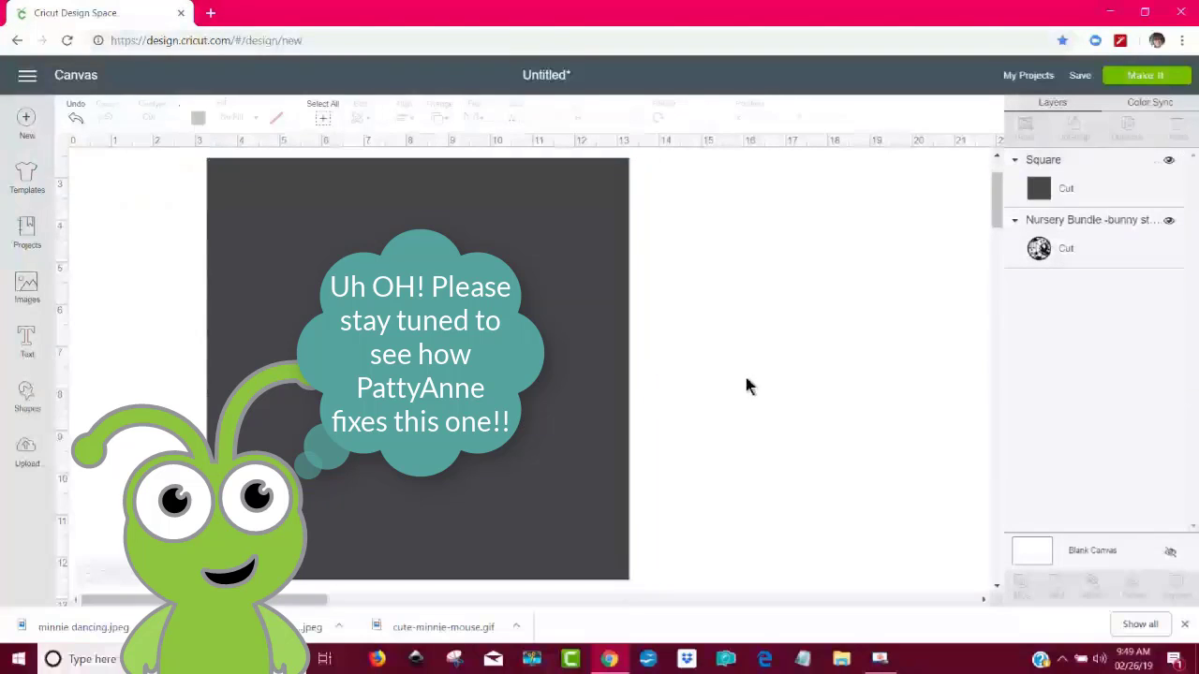
- Send the square to the back so it lies behind the bunny image
right_click(570, 387)
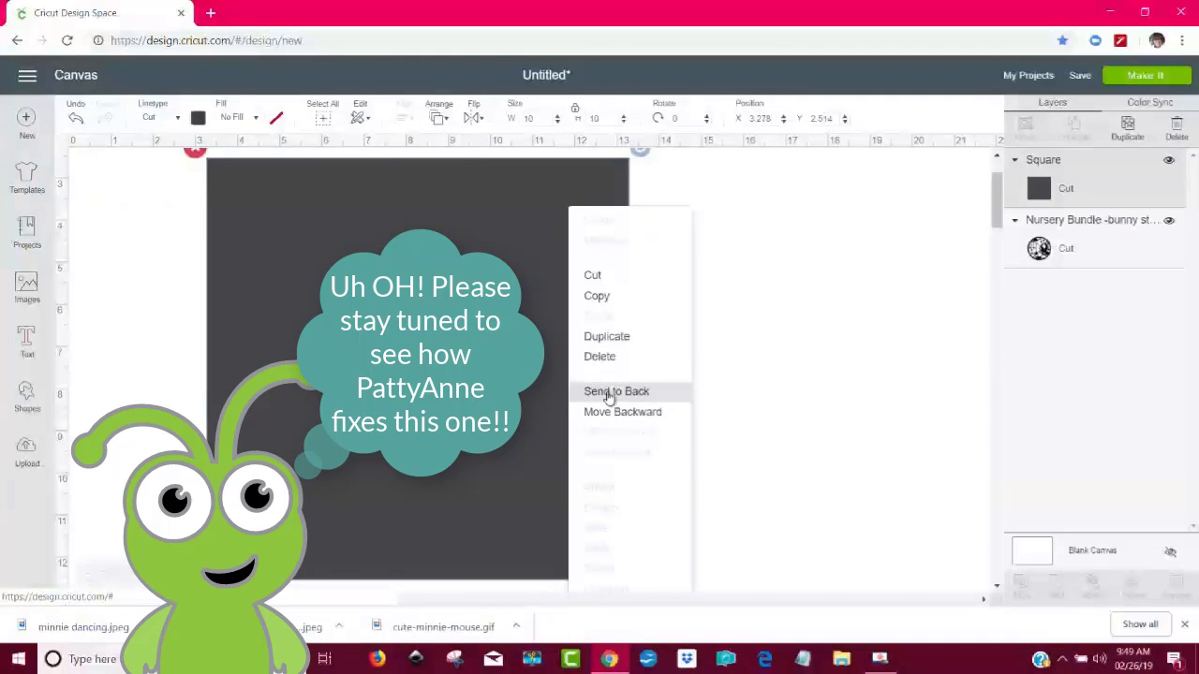
left_click(760, 339)
left_click(605, 383)
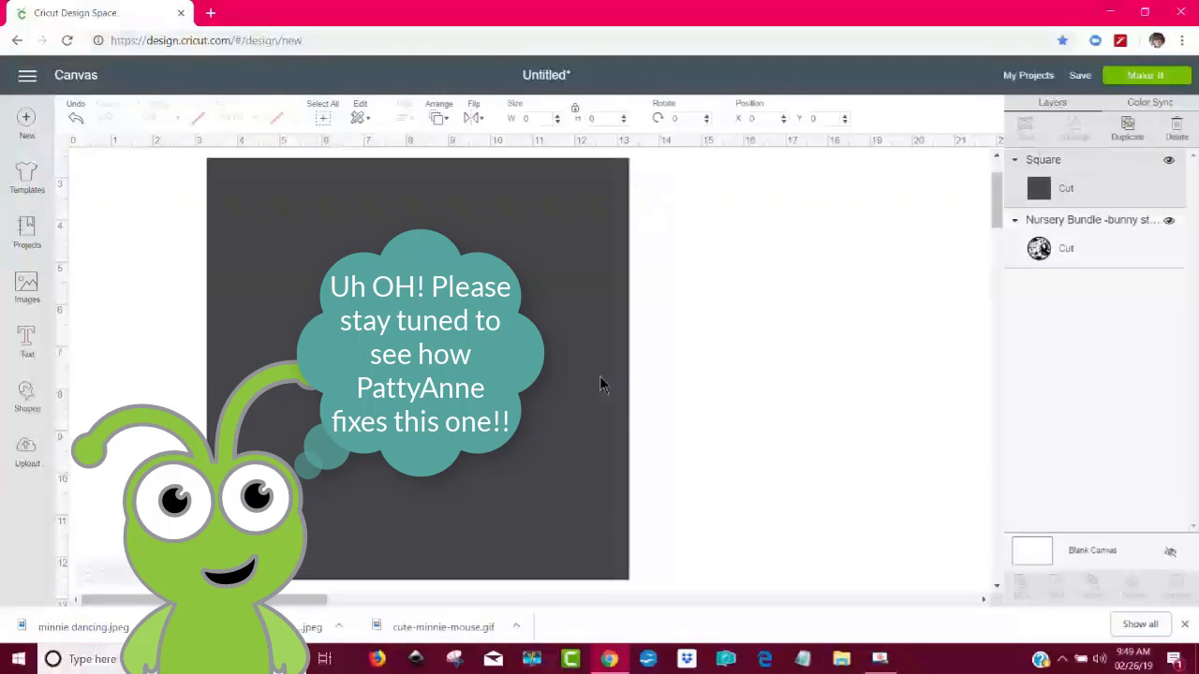
left_click(440, 119)
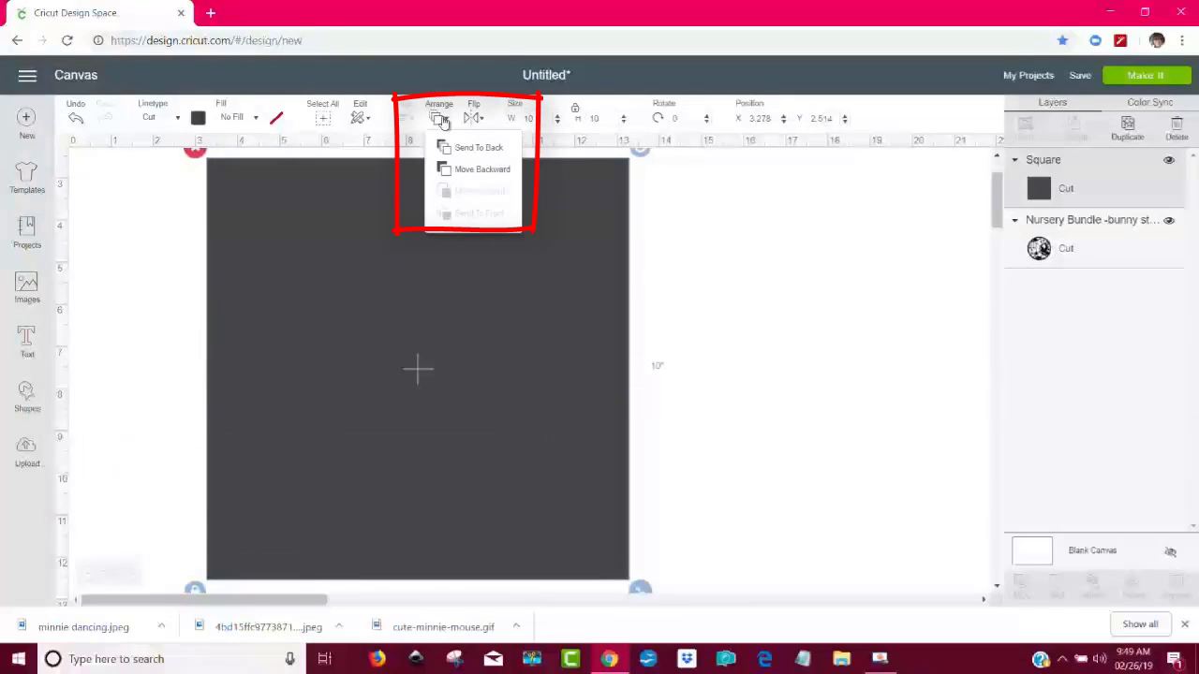
left_click(477, 152)
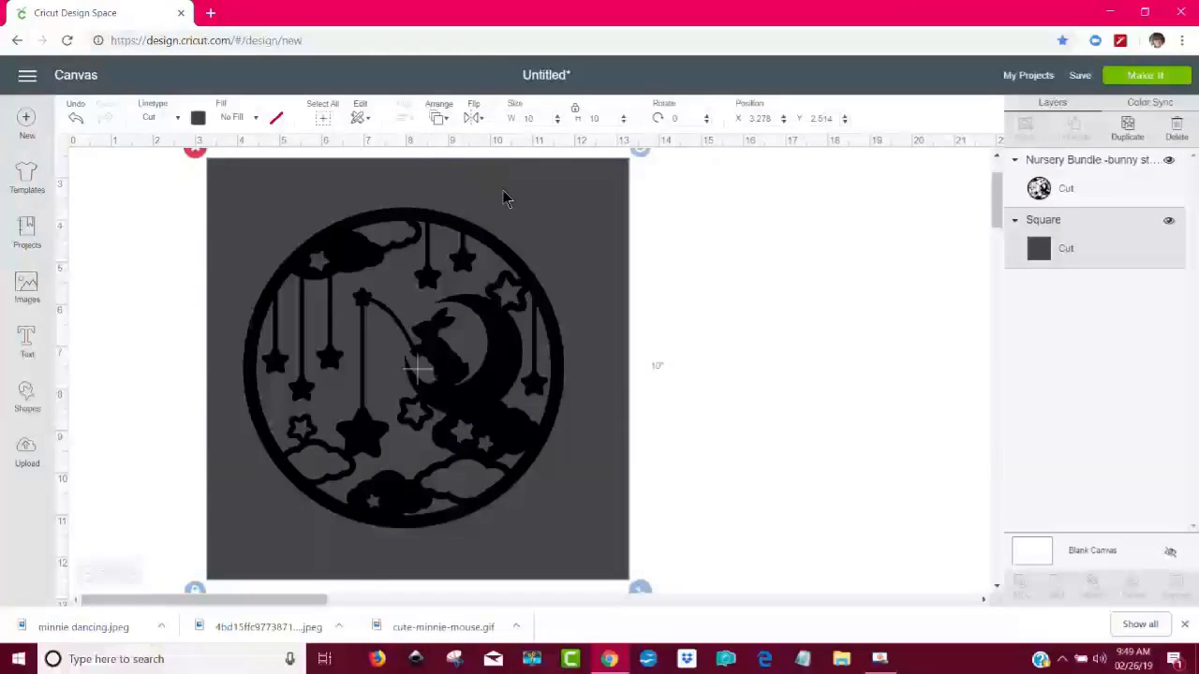
- Nudge the bunny image, select it together with the square and align both with Center
left_click_drag(563, 372, 584, 375)
left_click(666, 398)
mouse_move(666, 398)
left_mouse_down()
mouse_move(631, 399)
mouse_move(477, 283)
left_mouse_up()
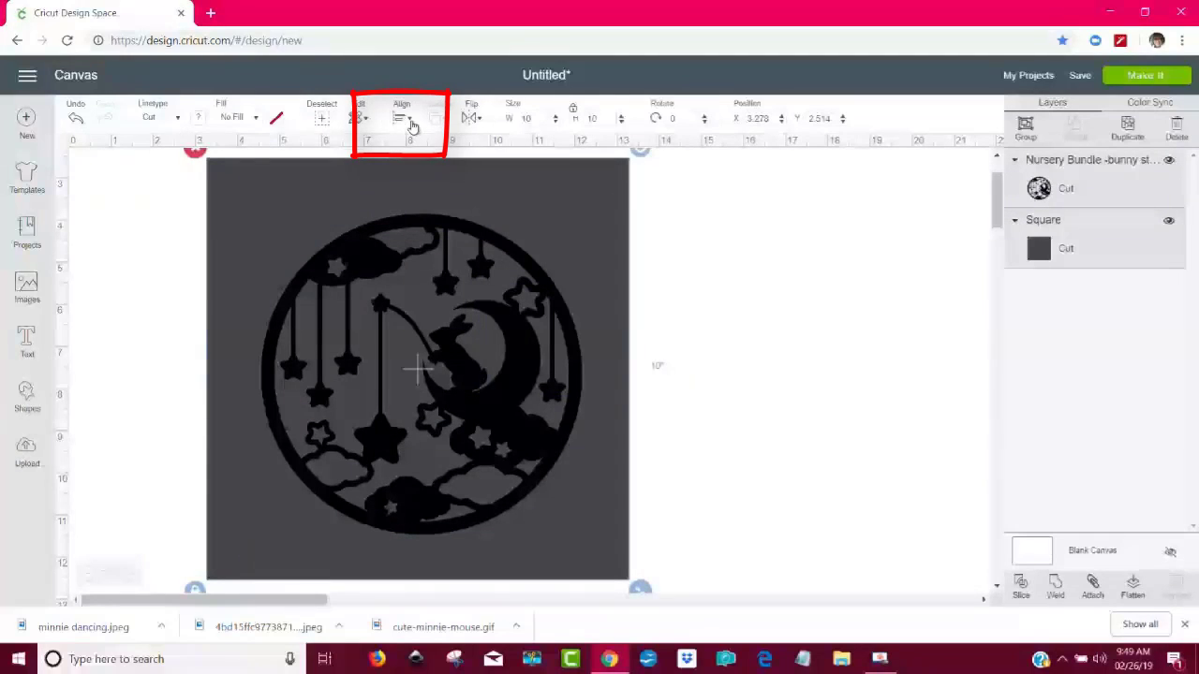
left_click(403, 117)
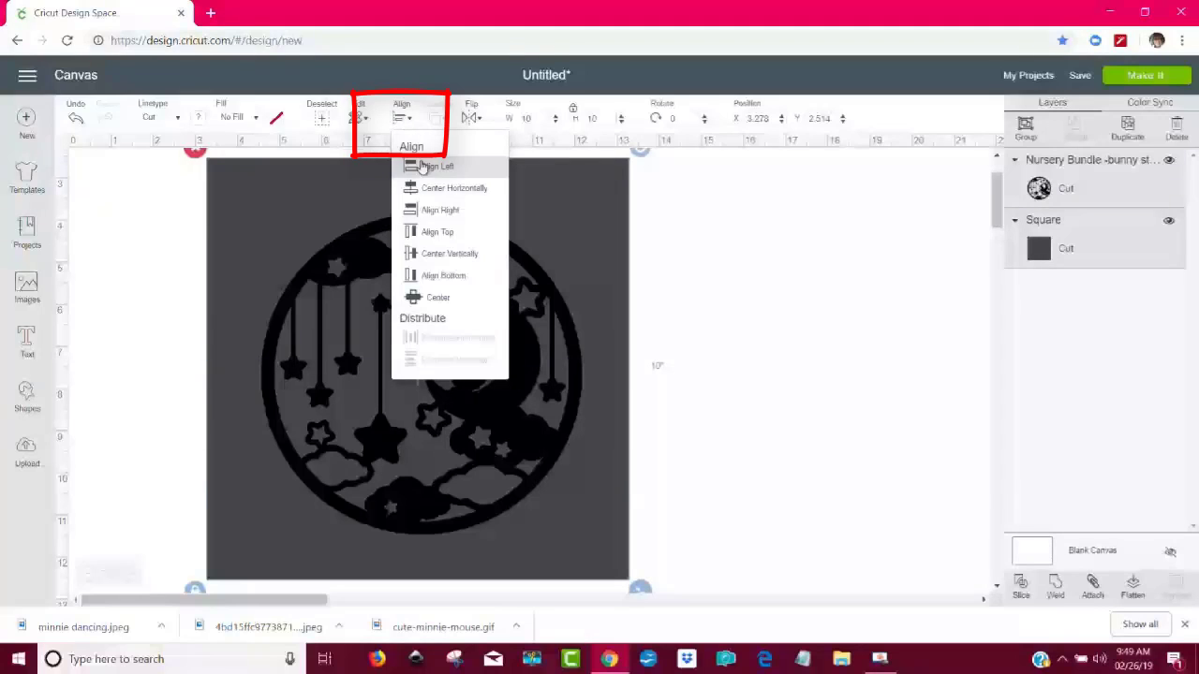
left_click(426, 298)
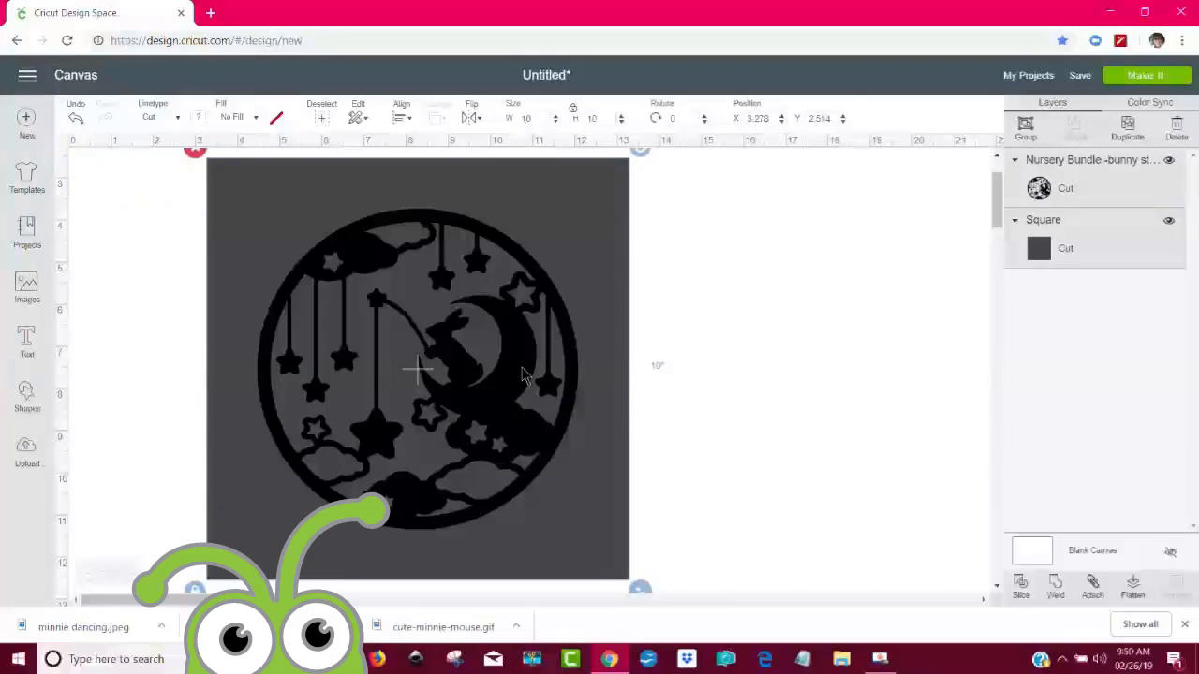
left_click(693, 354)
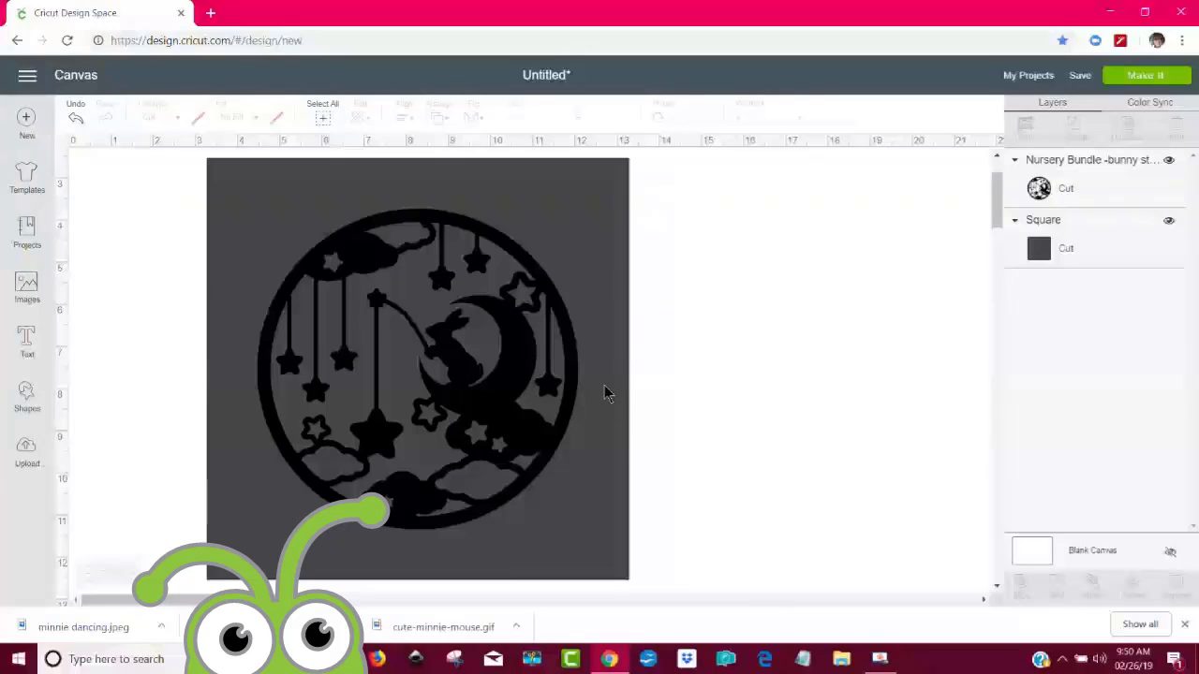
- Set the bunny image's width to 6.5 inches with locked proportions and move it back to the middle of the square
left_click(525, 277)
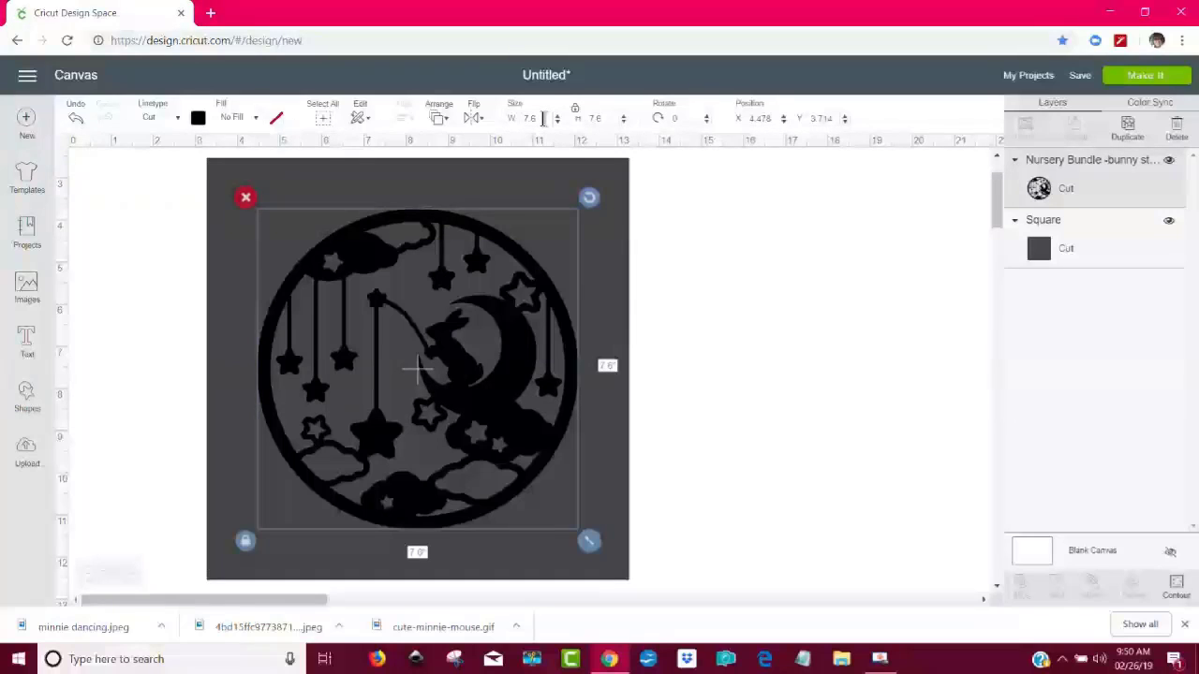
left_click(532, 119)
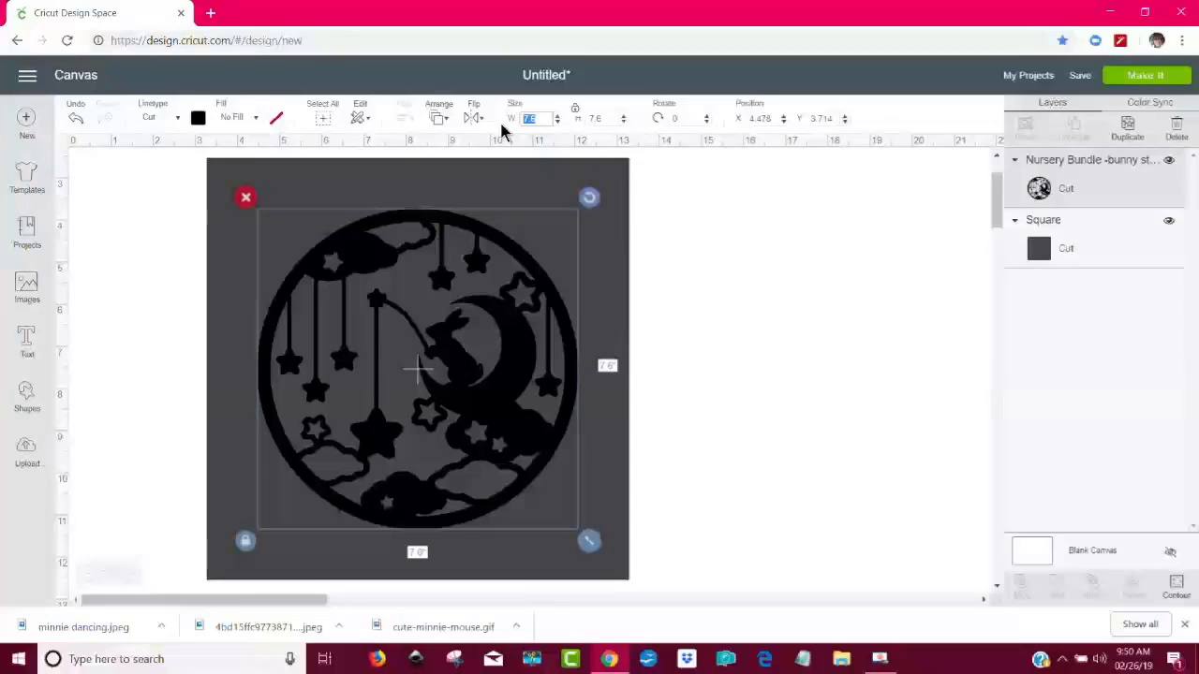
type("6.5")
key("Return")
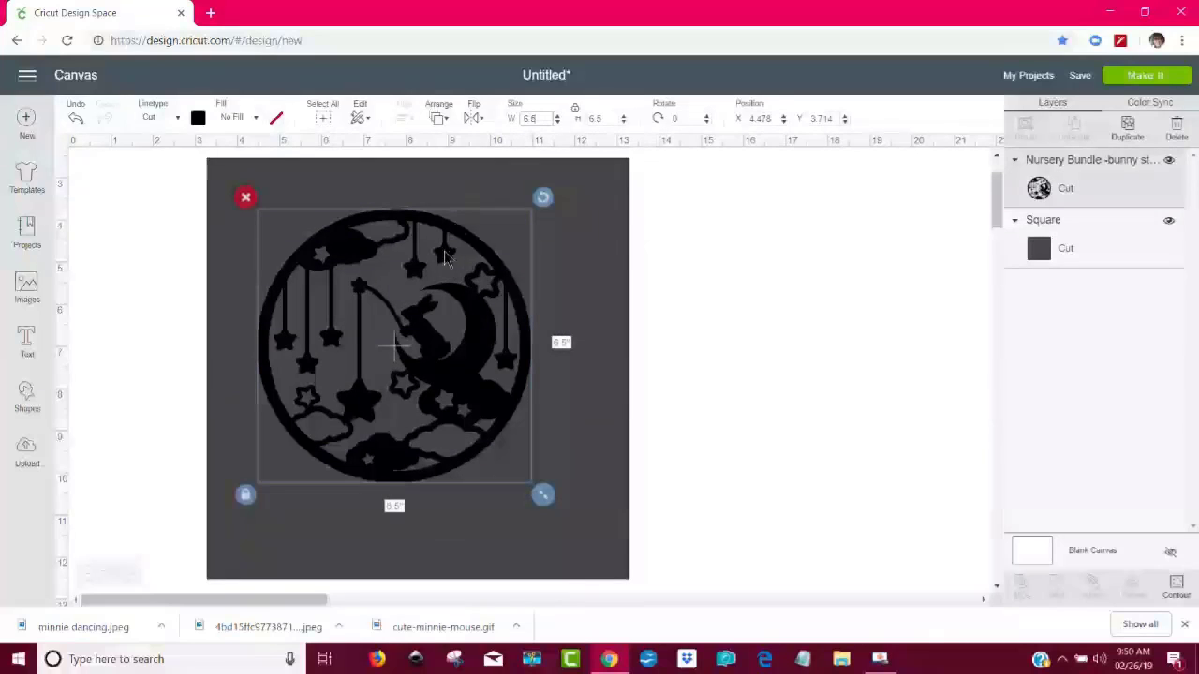
left_click_drag(414, 365, 435, 390)
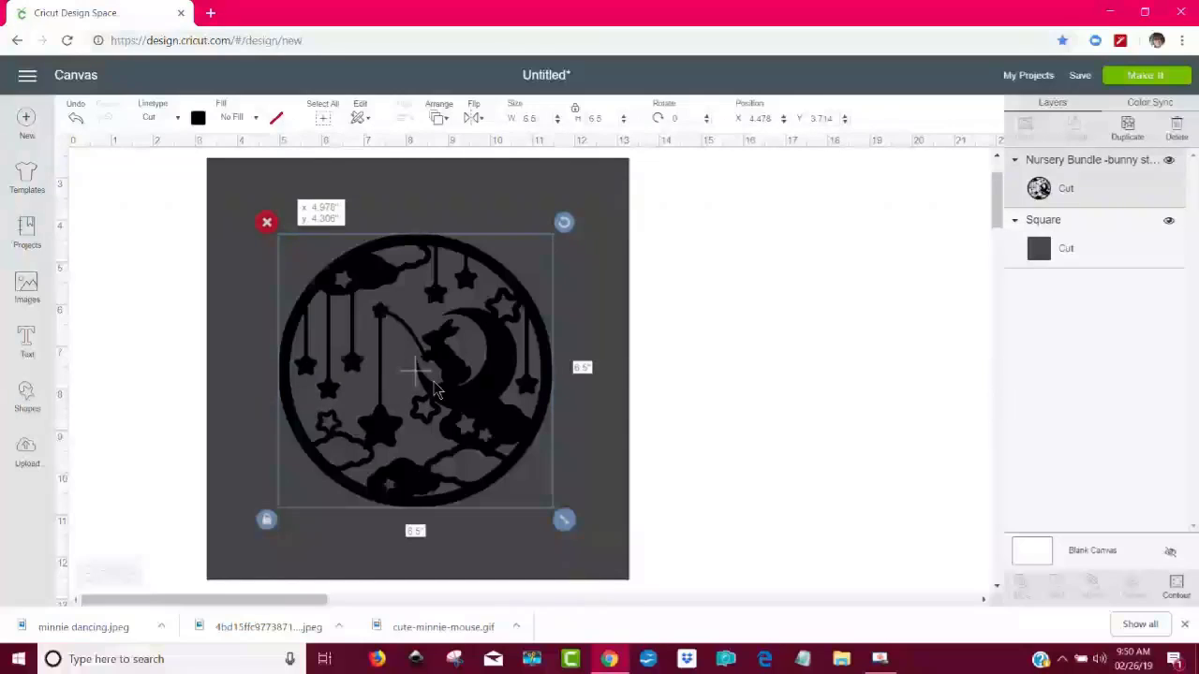
mouse_move(483, 385)
left_mouse_down()
mouse_move(493, 394)
mouse_move(475, 375)
mouse_move(478, 393)
left_mouse_up()
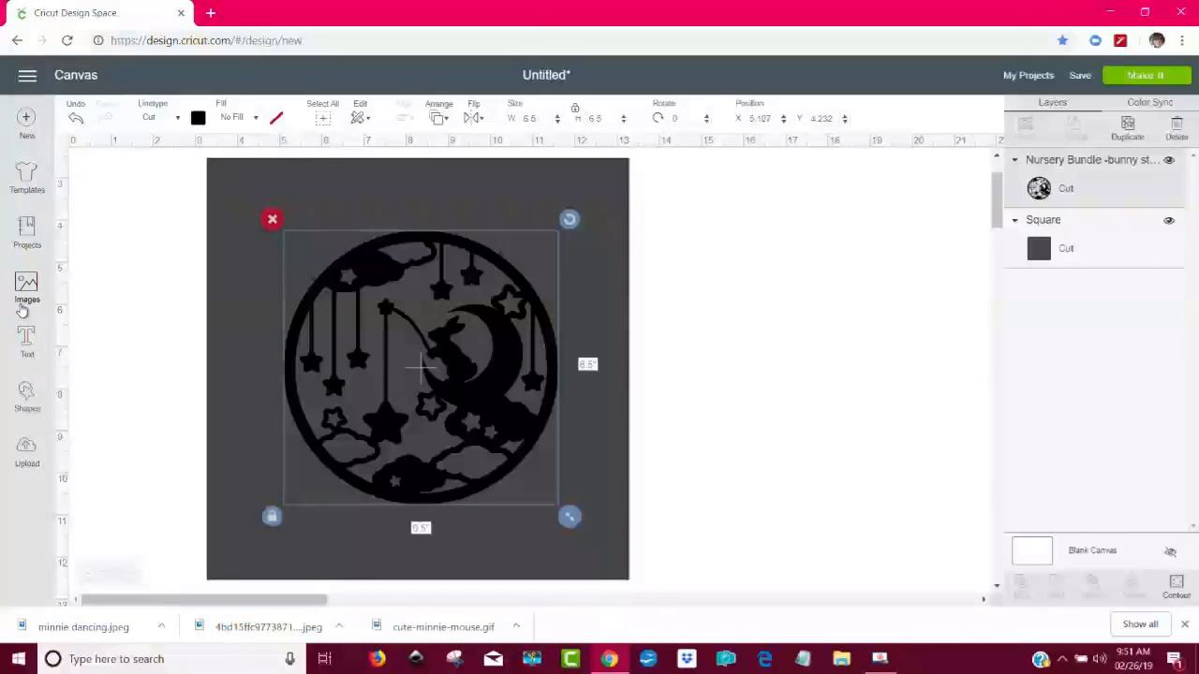
- Add the text "Sweet Dreams" and place it above the square
left_click(27, 345)
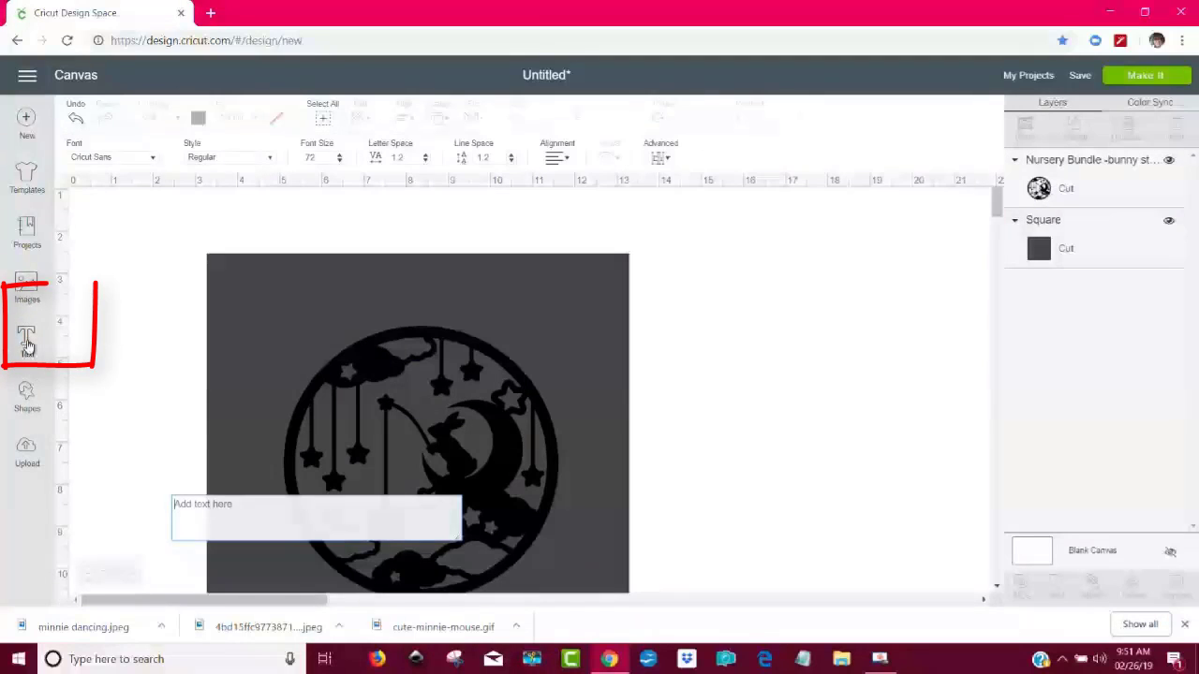
type("Sw")
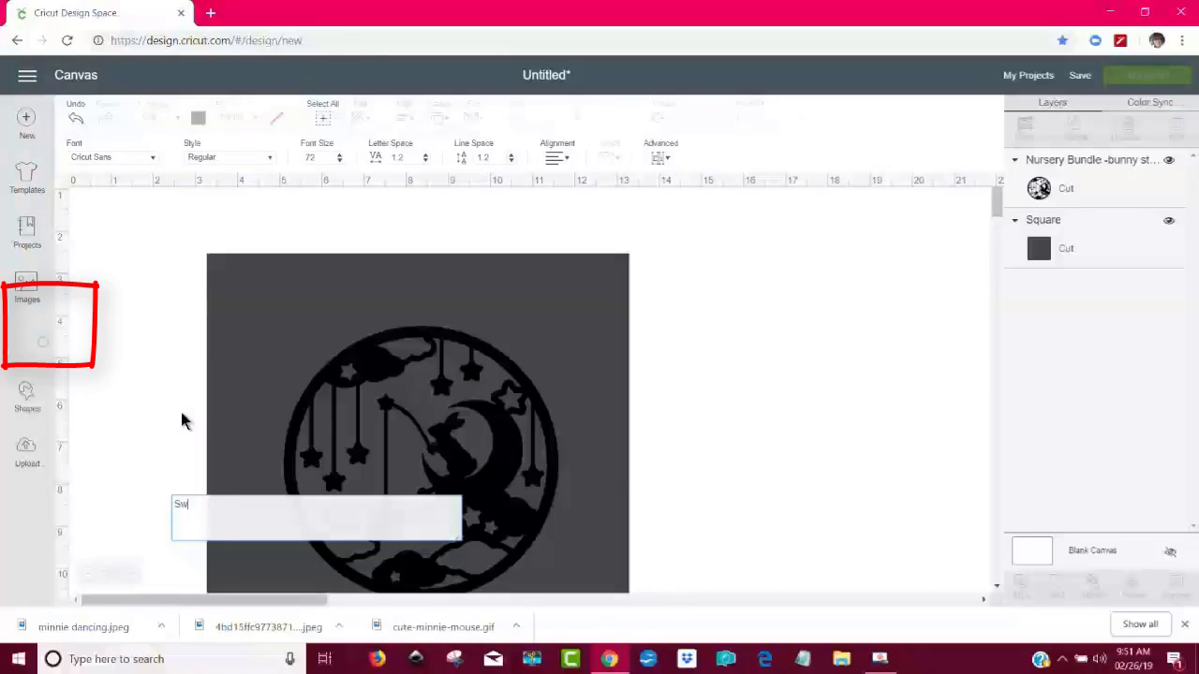
type("eet Dreams")
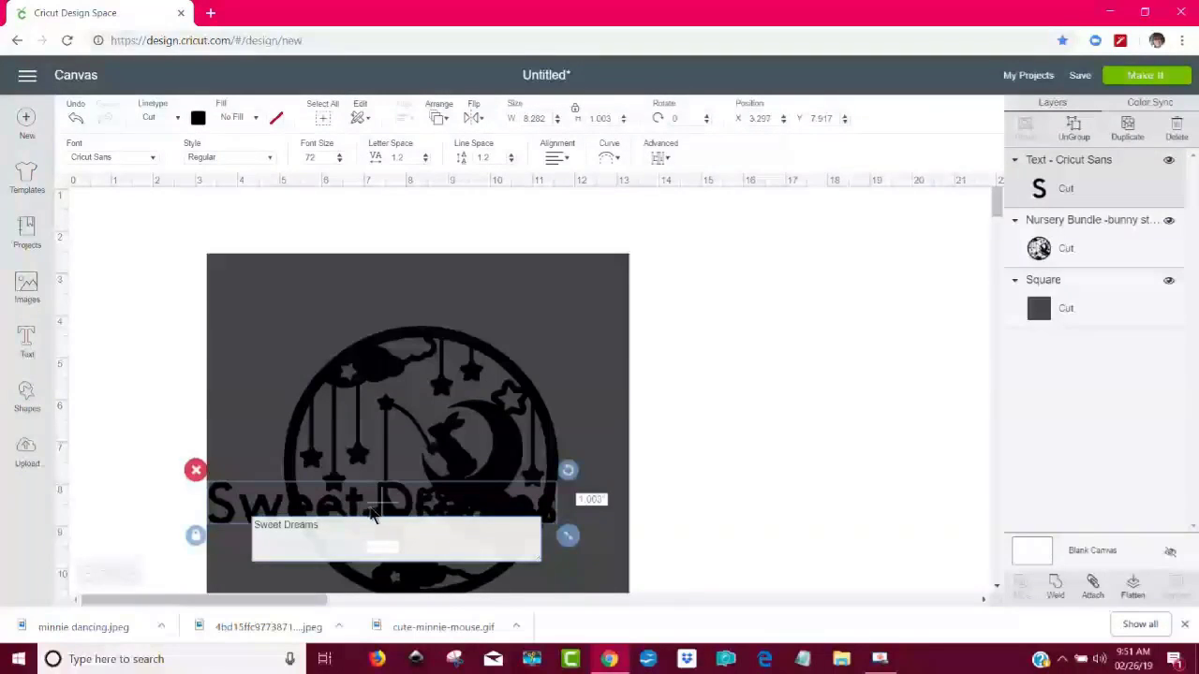
left_click(680, 425)
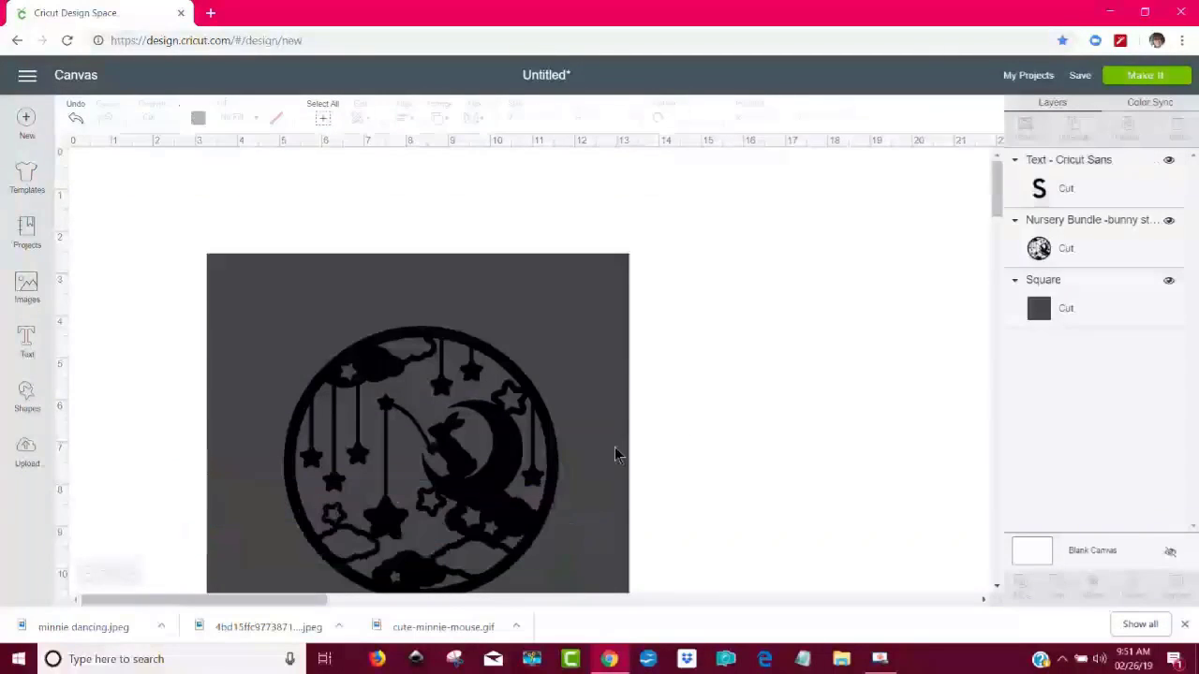
left_click_drag(394, 509, 421, 218)
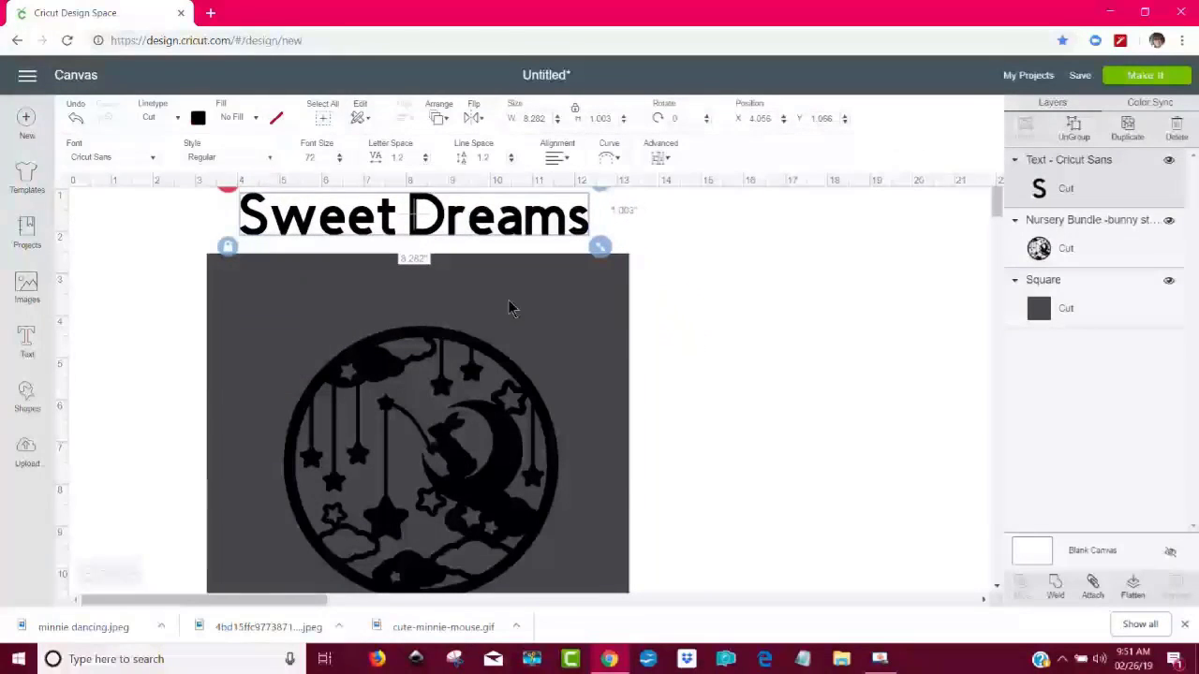
- Change the square's material color to light gray
left_click(604, 318)
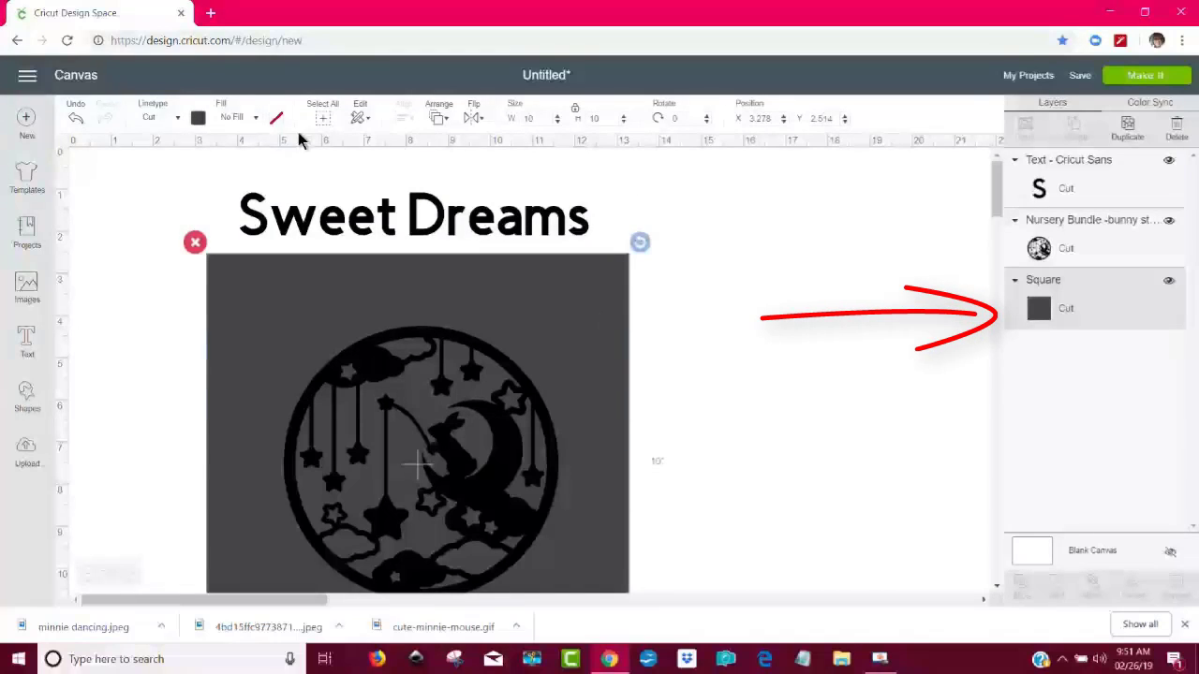
left_click(198, 120)
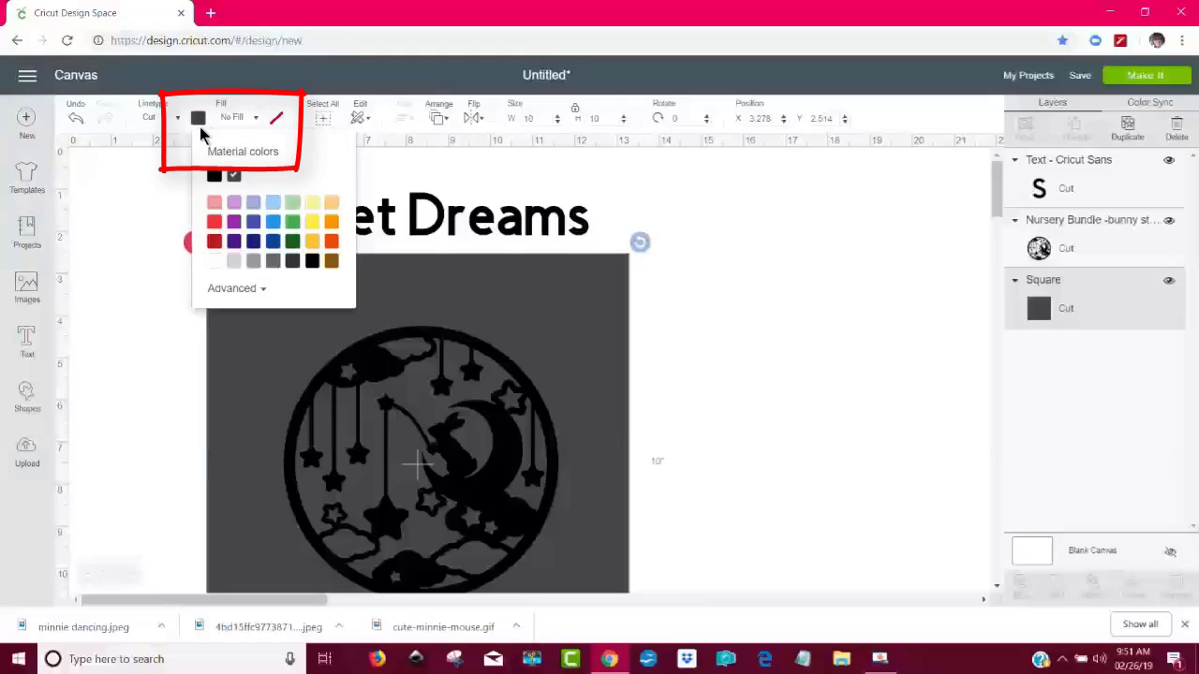
left_click(236, 260)
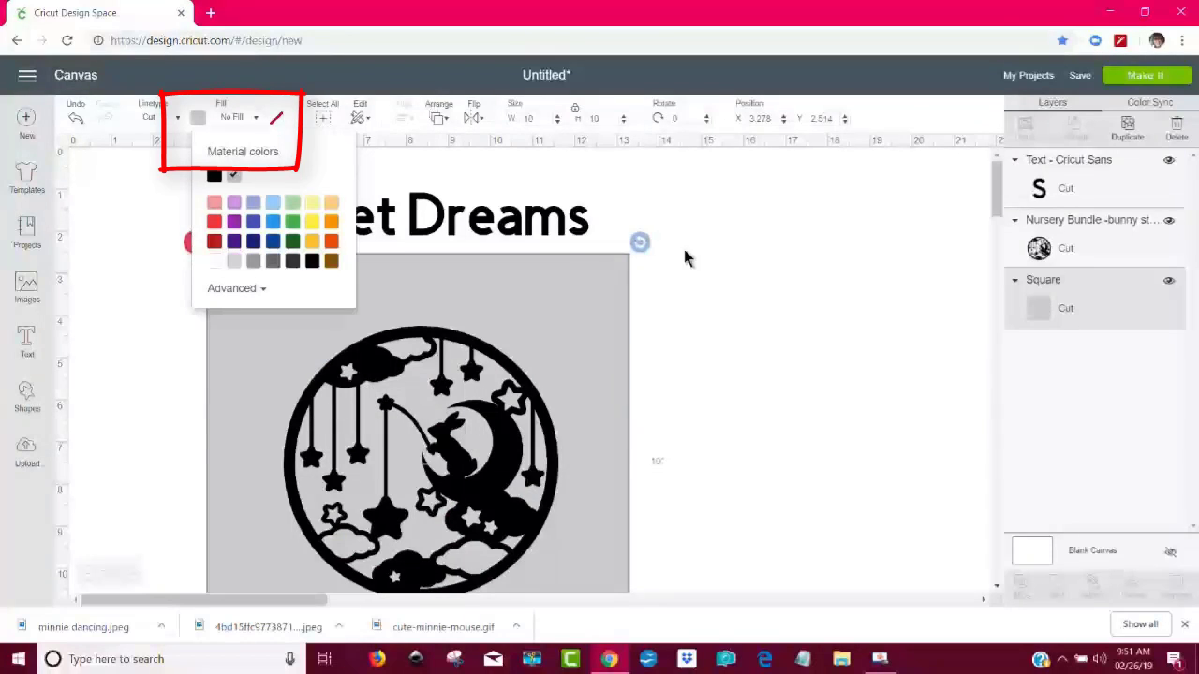
- Move the "Sweet Dreams" text inside the square, directly above the round bunny image
left_click(559, 246)
mouse_move(468, 235)
left_mouse_down()
mouse_move(450, 243)
mouse_move(436, 313)
mouse_move(453, 314)
left_mouse_up()
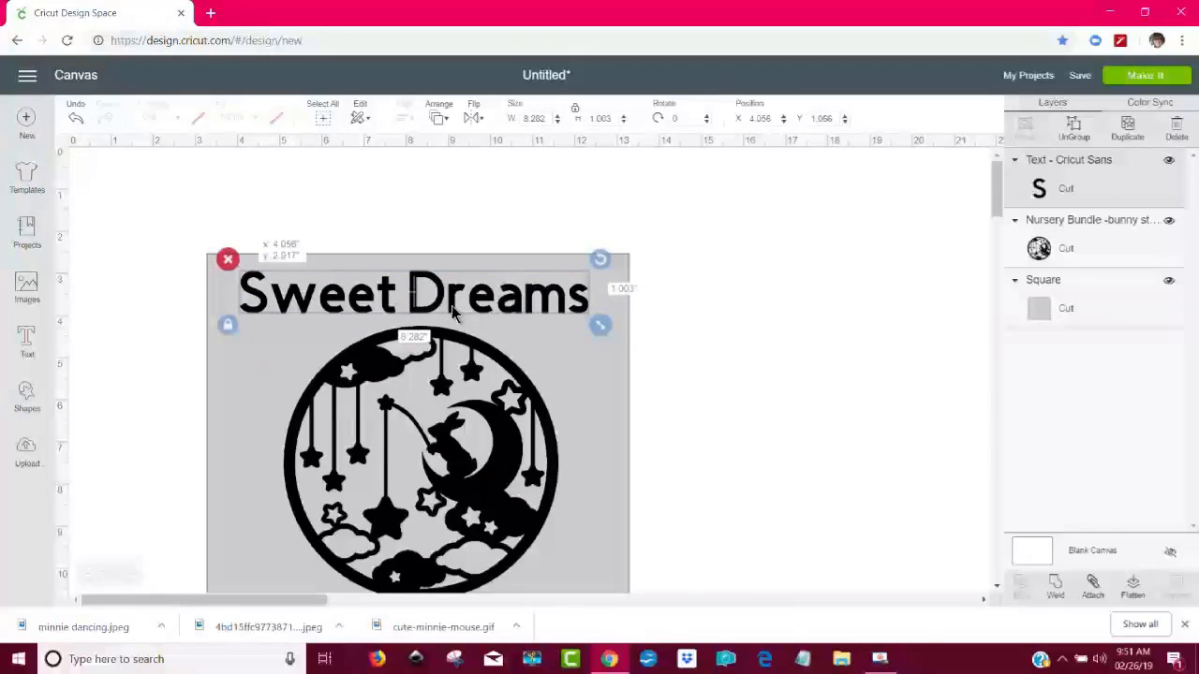
left_click_drag(453, 315, 454, 314)
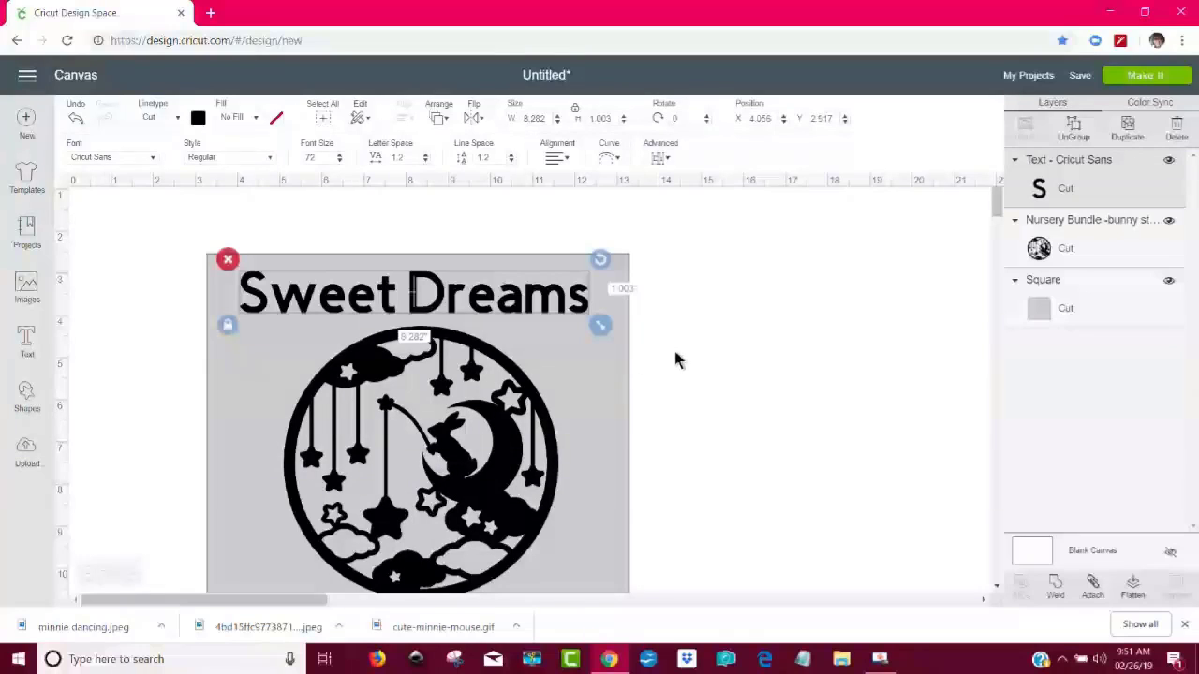
scroll(675, 361, "down", 5)
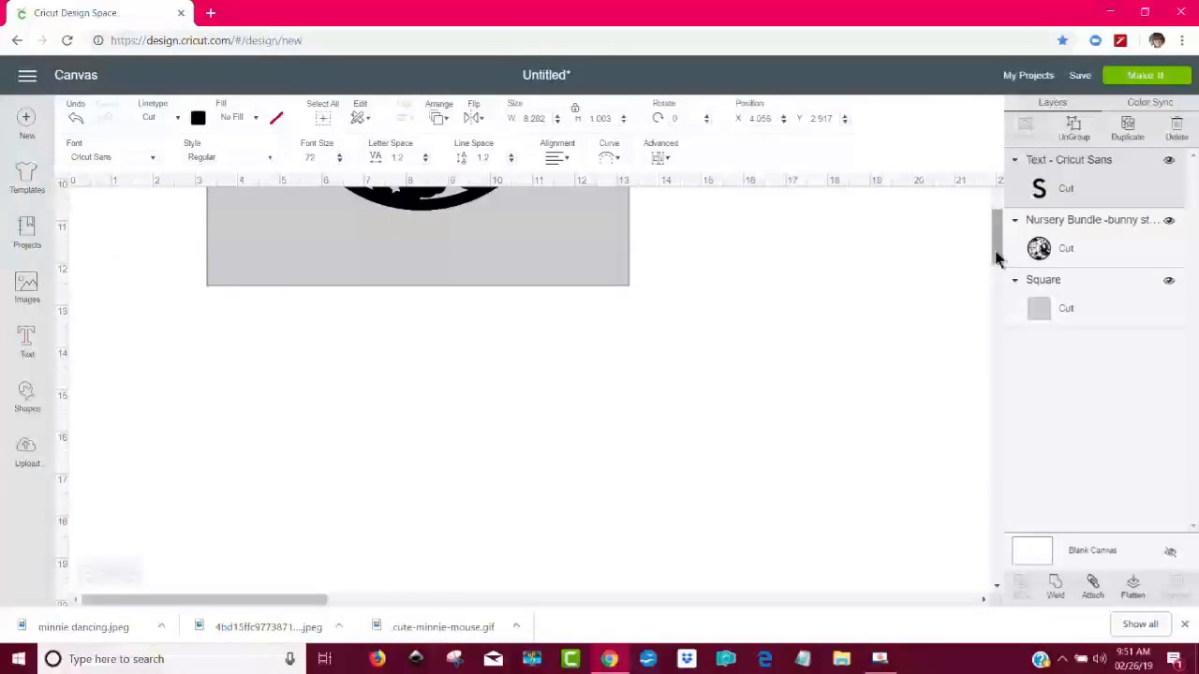
left_click_drag(998, 259, 1002, 217)
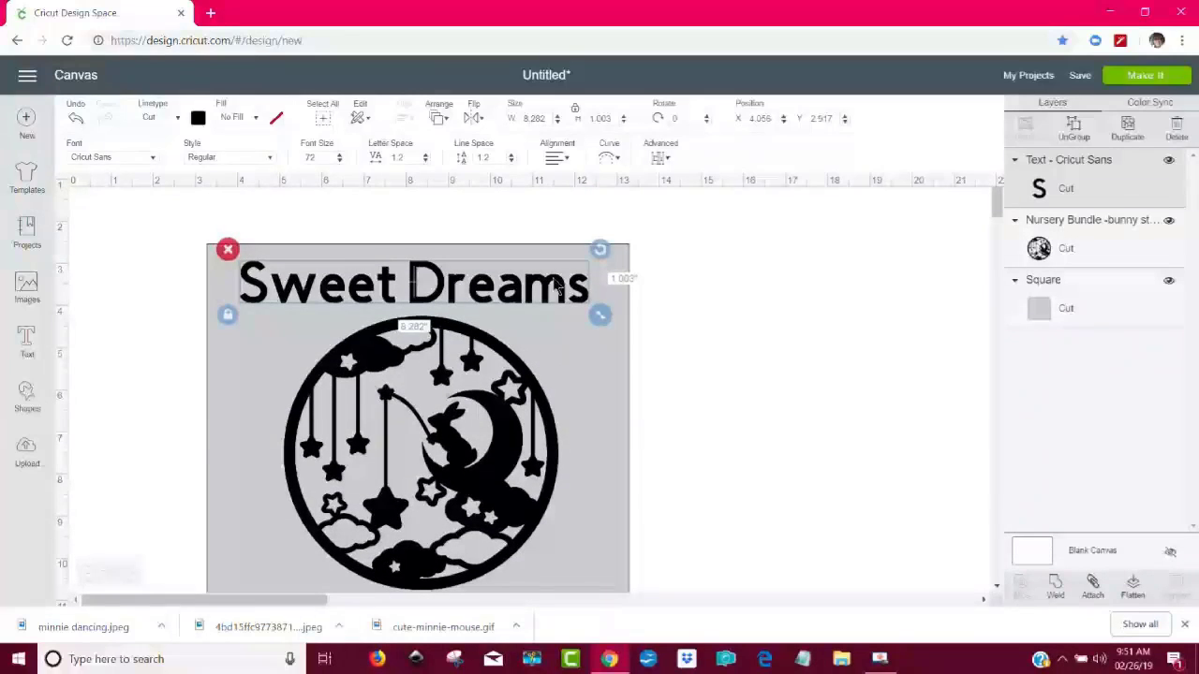
- Try curving "Sweet Dreams" as one text around the bunny circle, and delete that text
left_click(607, 161)
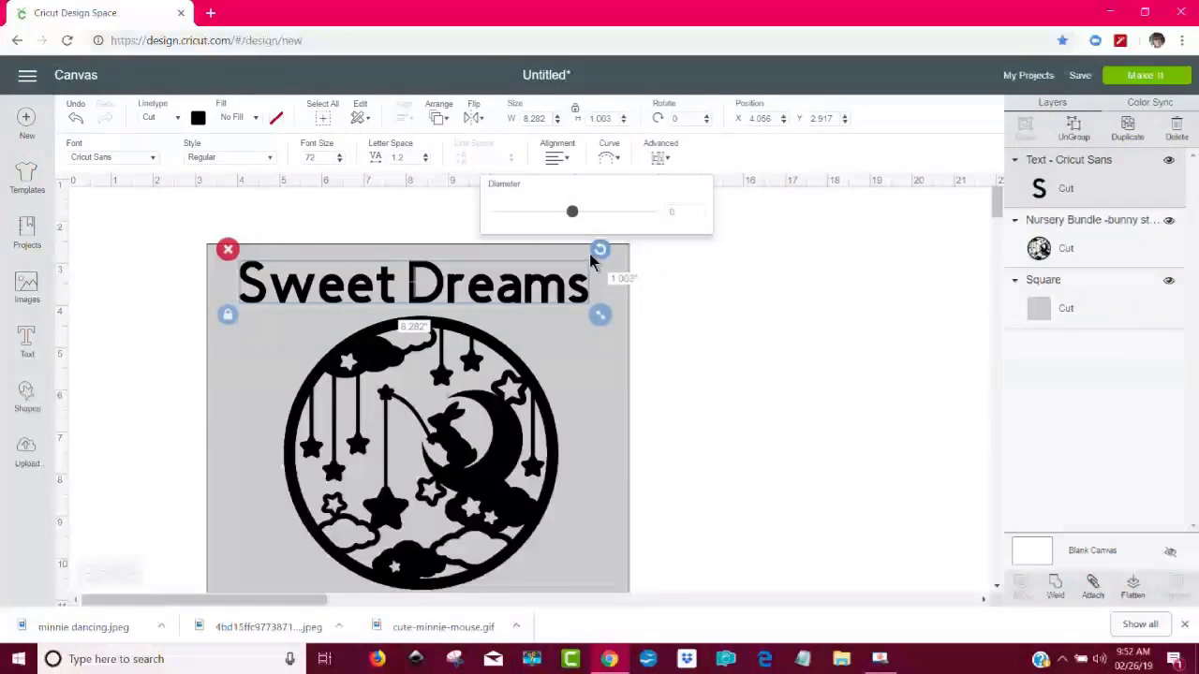
left_click(596, 213)
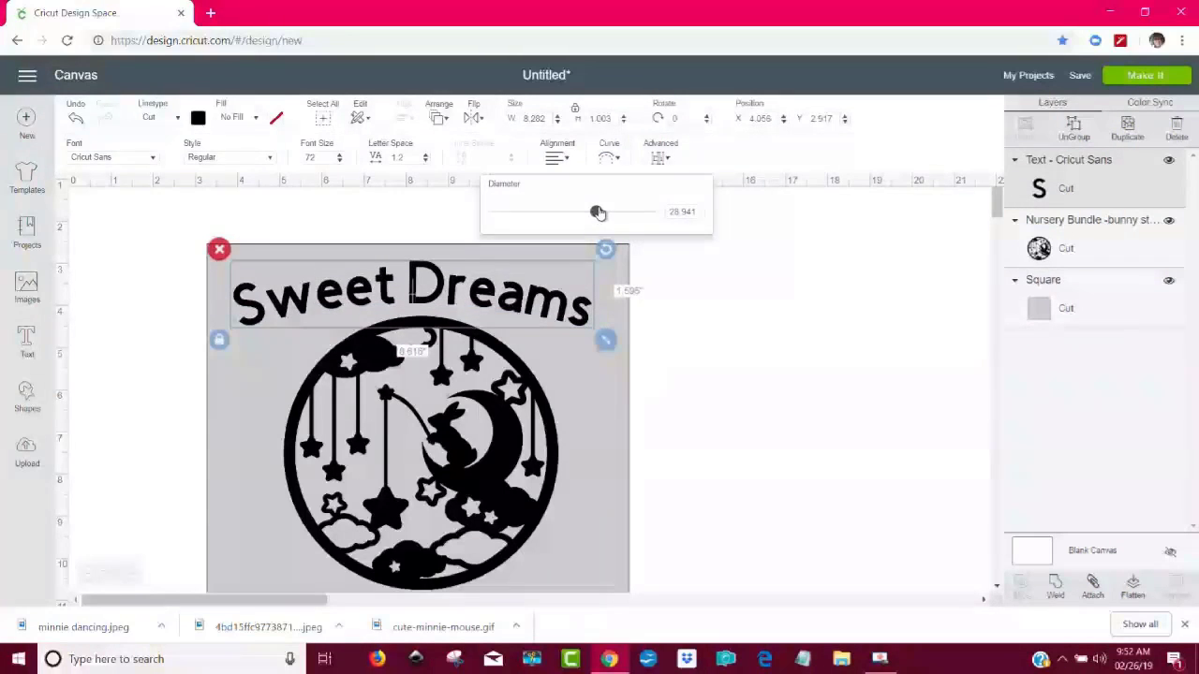
left_click_drag(596, 212, 627, 215)
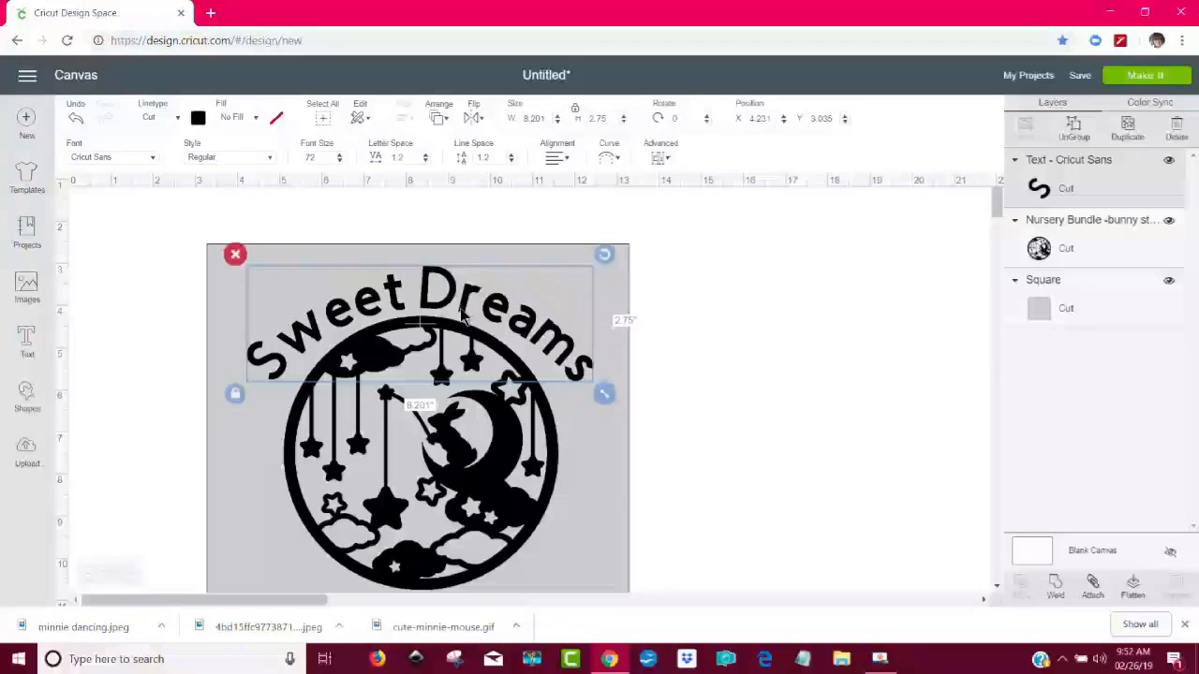
left_click_drag(456, 300, 495, 229)
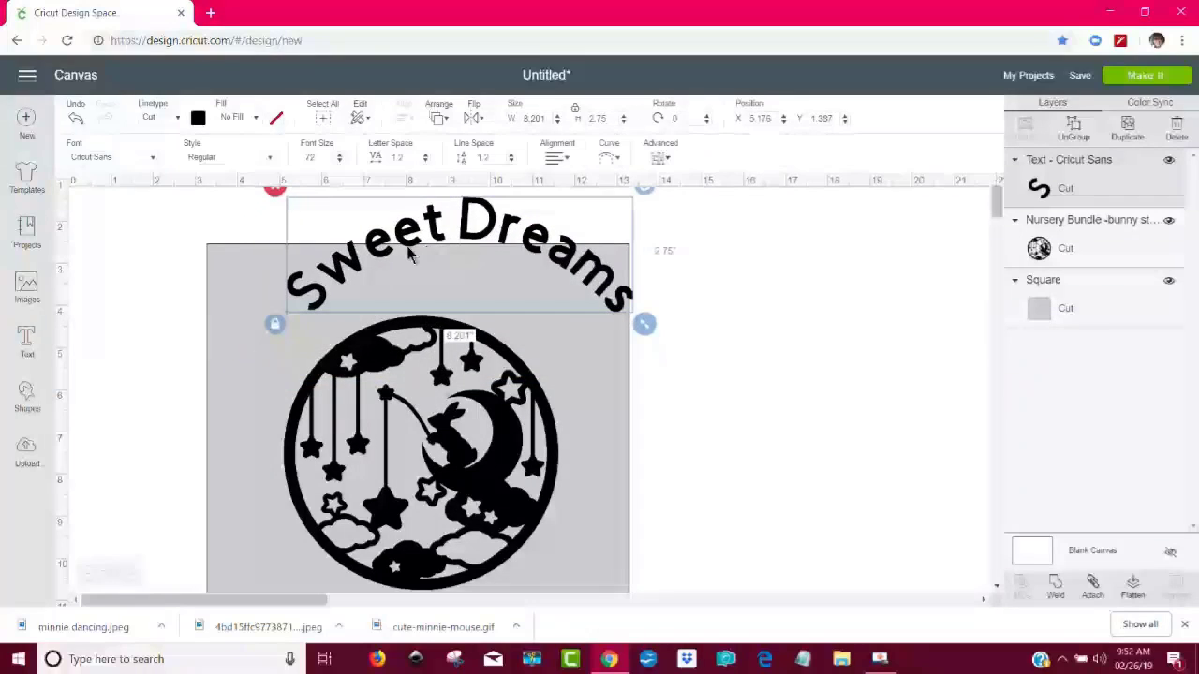
left_click(273, 191)
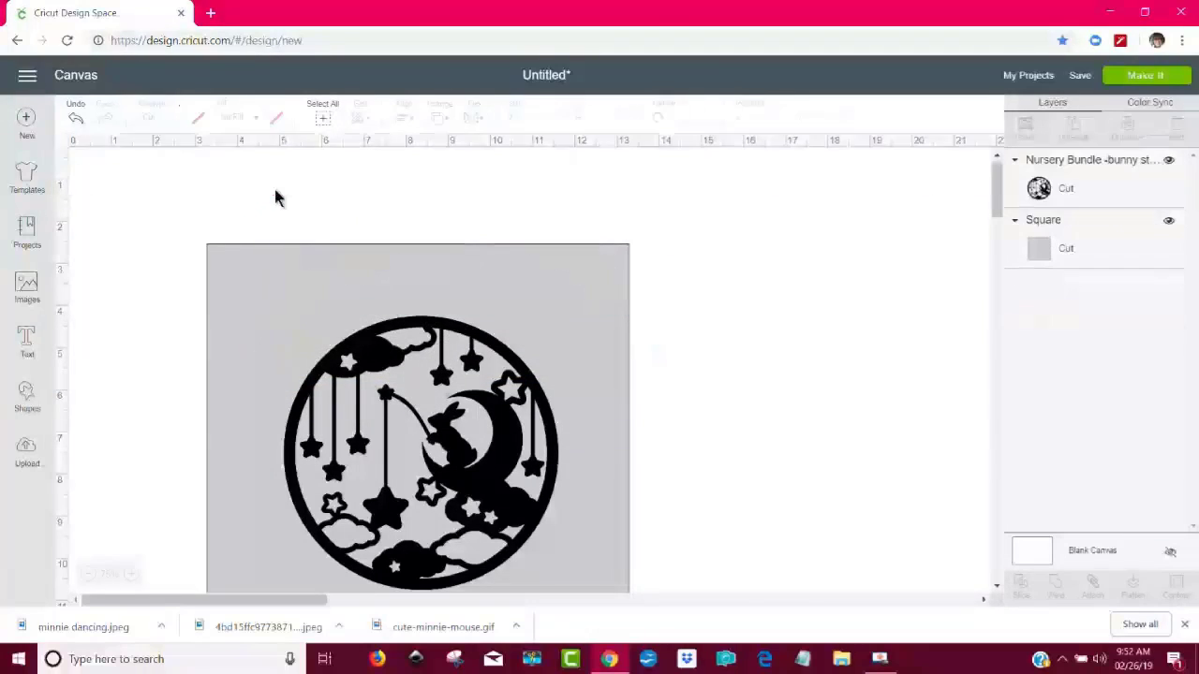
- Add the word "Sweet" as its own text and place it in the square's upper left, above the bunny circle
left_click(27, 343)
type("Sweet")
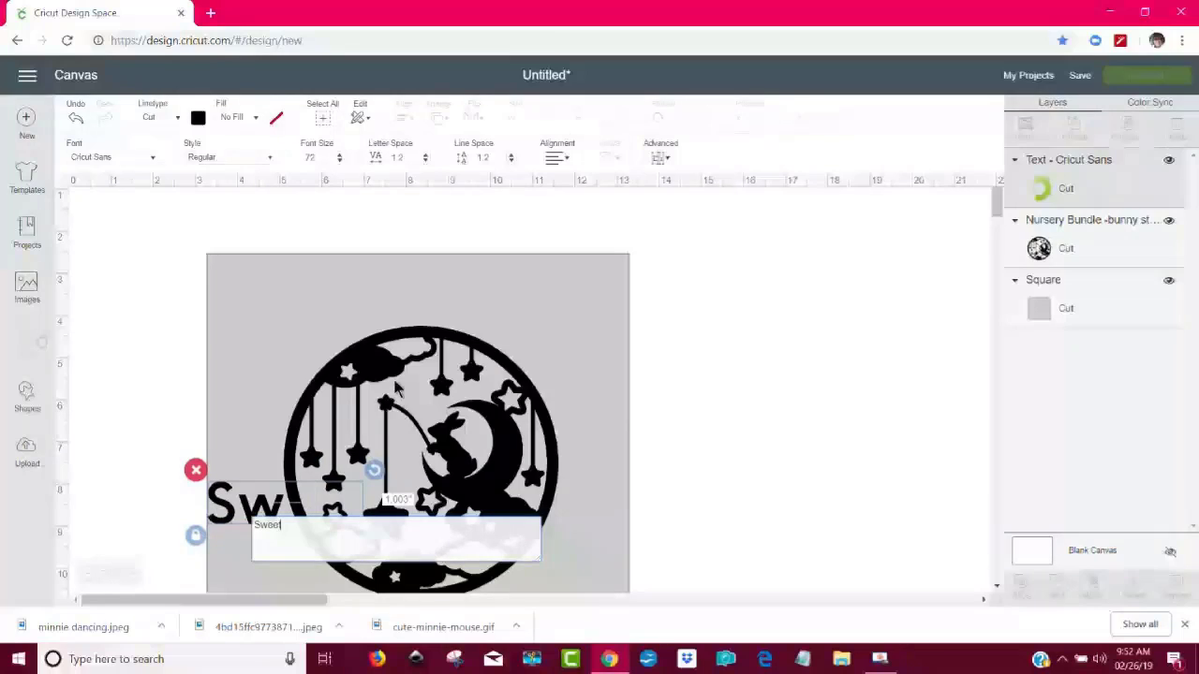
left_click(711, 370)
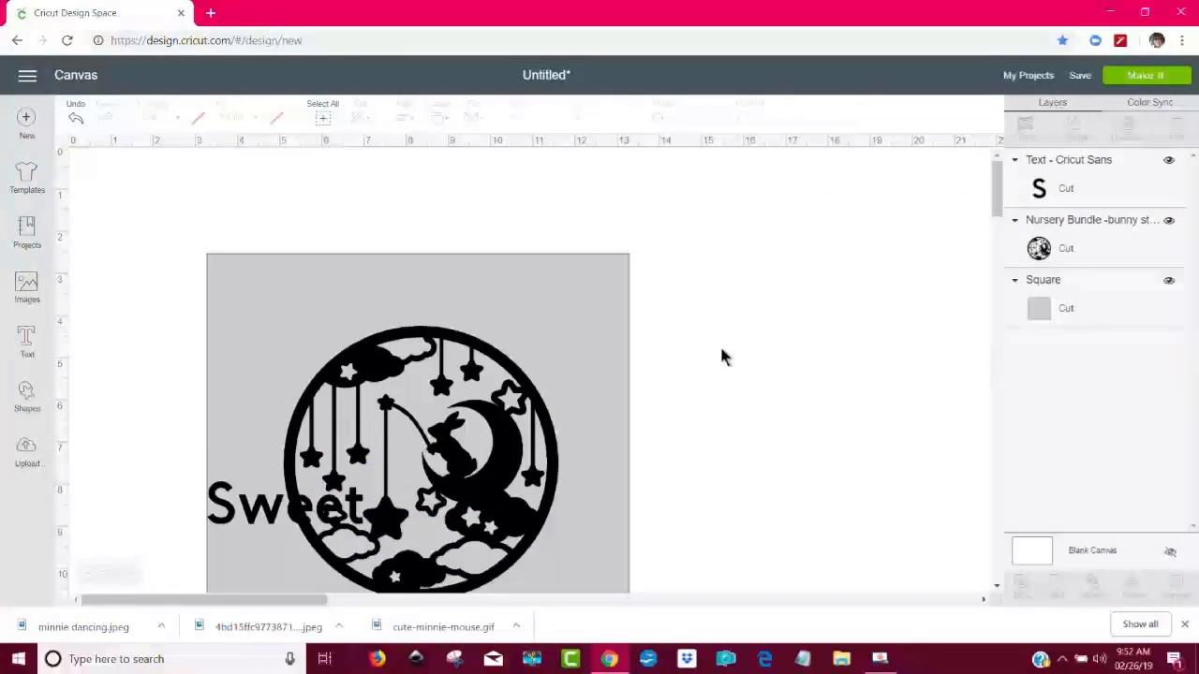
left_click_drag(318, 511, 345, 292)
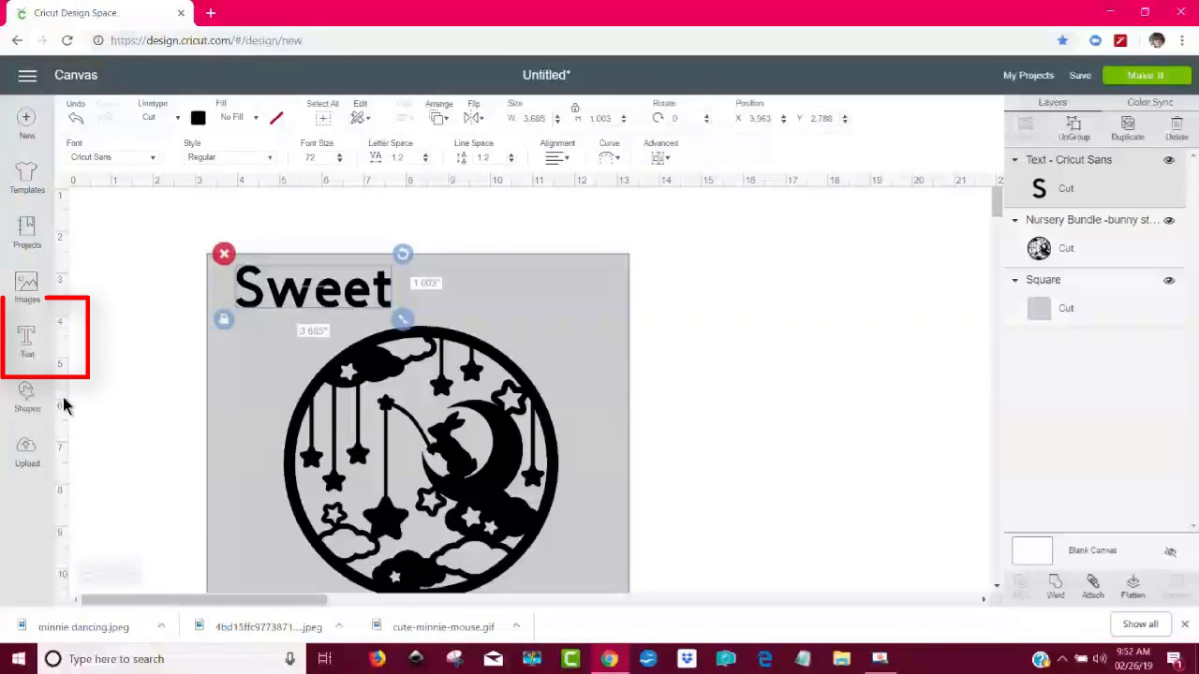
- Add the word "Dreams" as a separate text and place it beside "Sweet" in the square's upper right
left_click(26, 342)
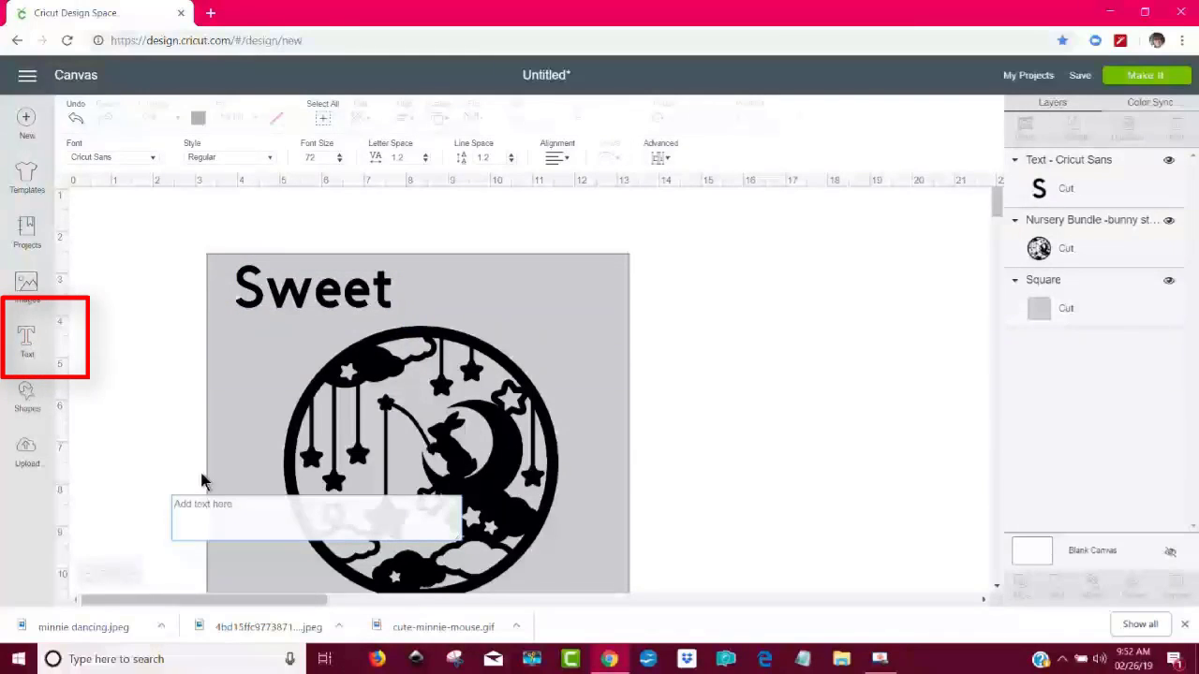
type("Dreams")
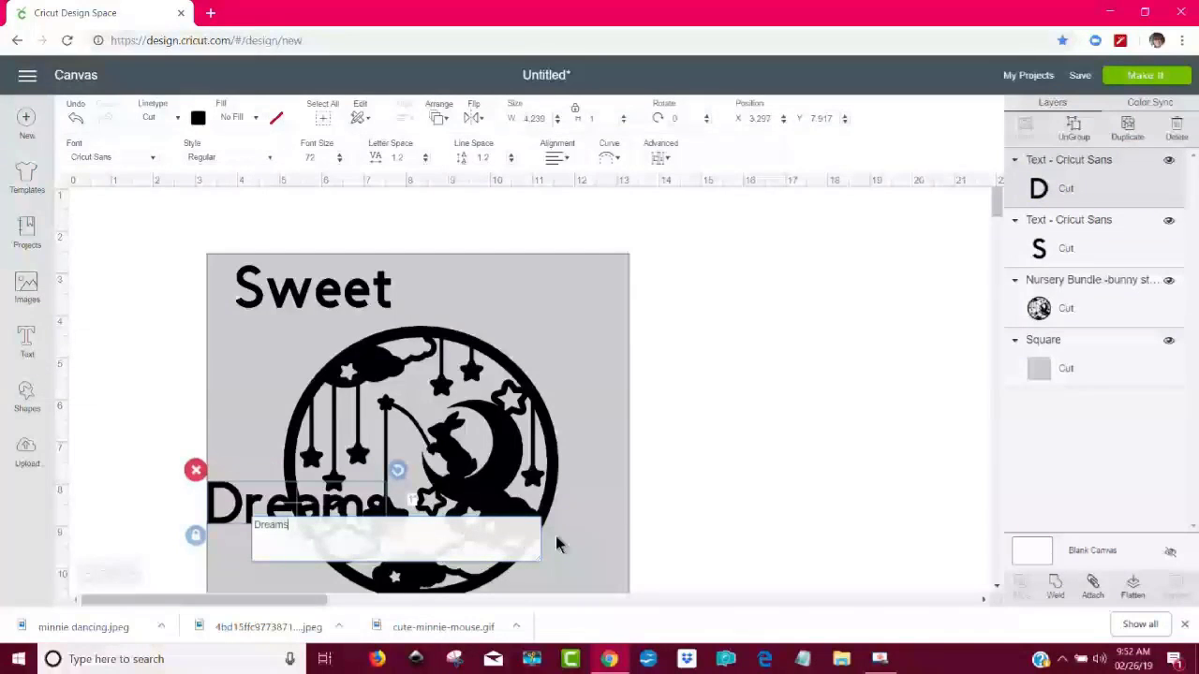
left_click(692, 473)
left_click_drag(354, 517, 586, 292)
- Curve the word "Sweet" with a diameter of 6.18
left_click(375, 298)
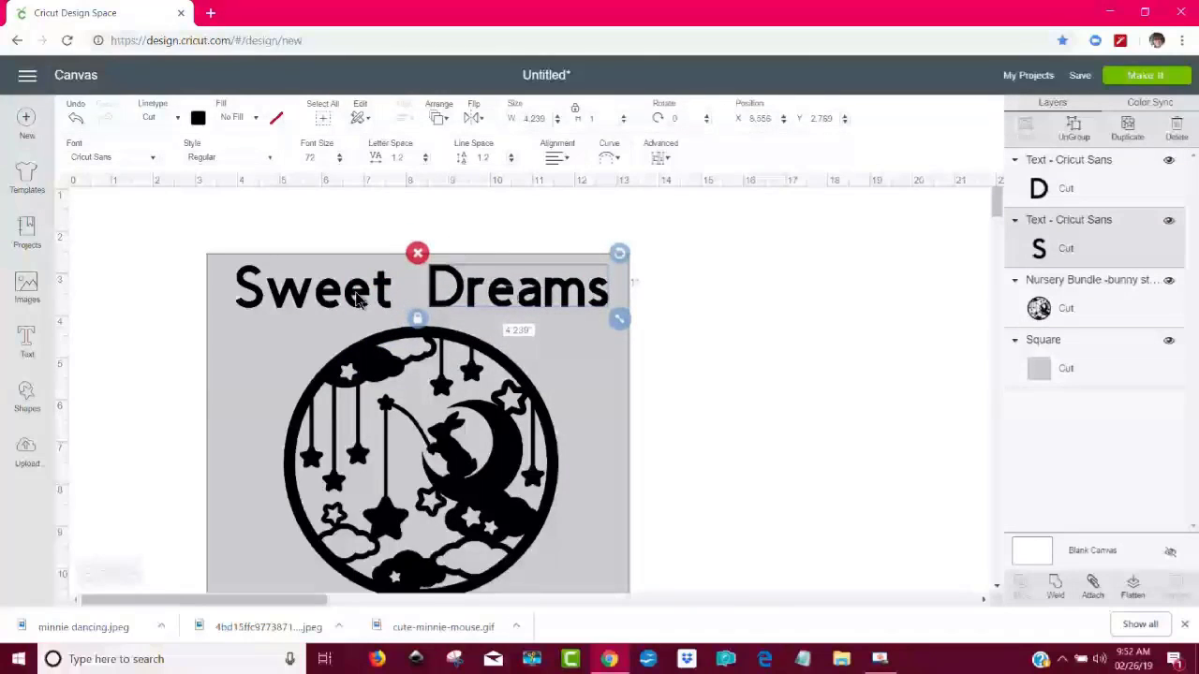
left_click(611, 159)
left_click(601, 213)
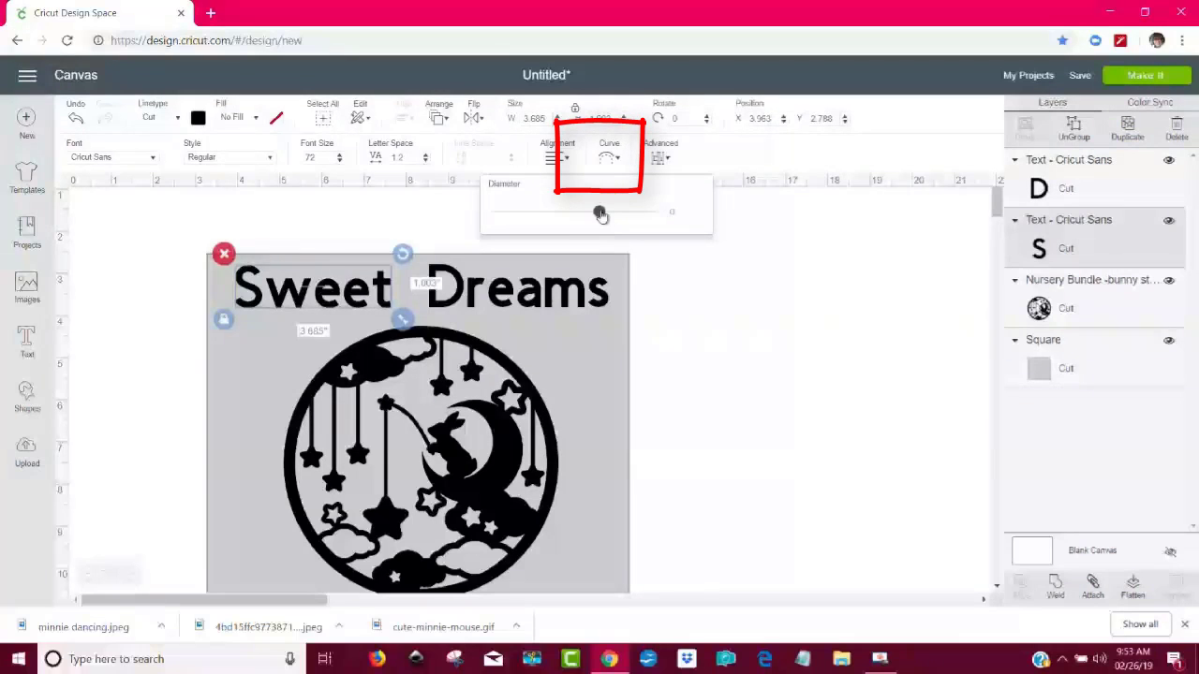
left_click_drag(614, 213, 620, 212)
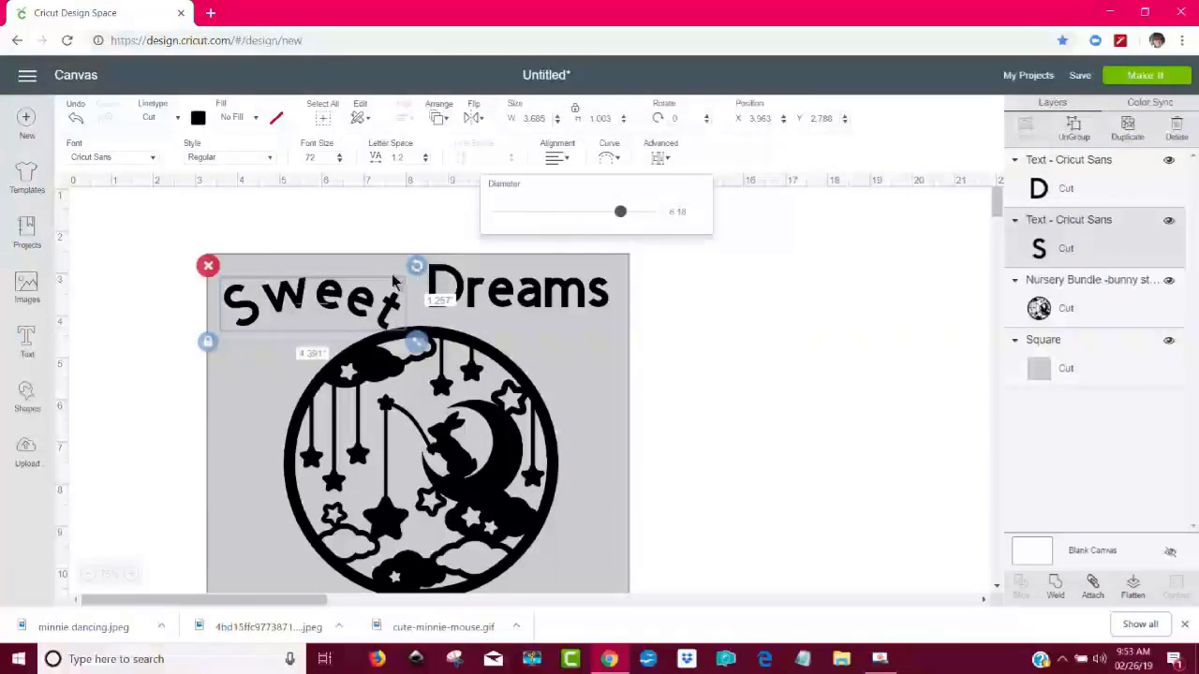
- Rotate the curved "Sweet" counterclockwise to about 322° and position it along the upper left of the bunny circle
left_click(255, 324)
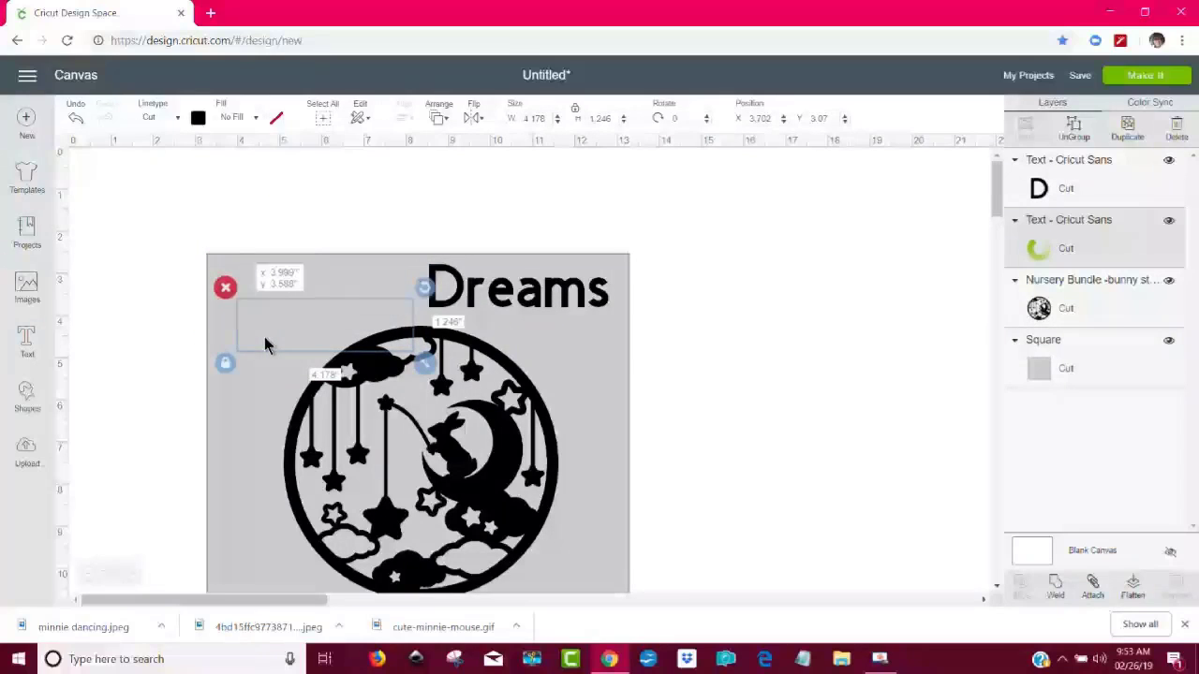
left_click_drag(431, 298, 371, 261)
left_click_drag(335, 319, 335, 331)
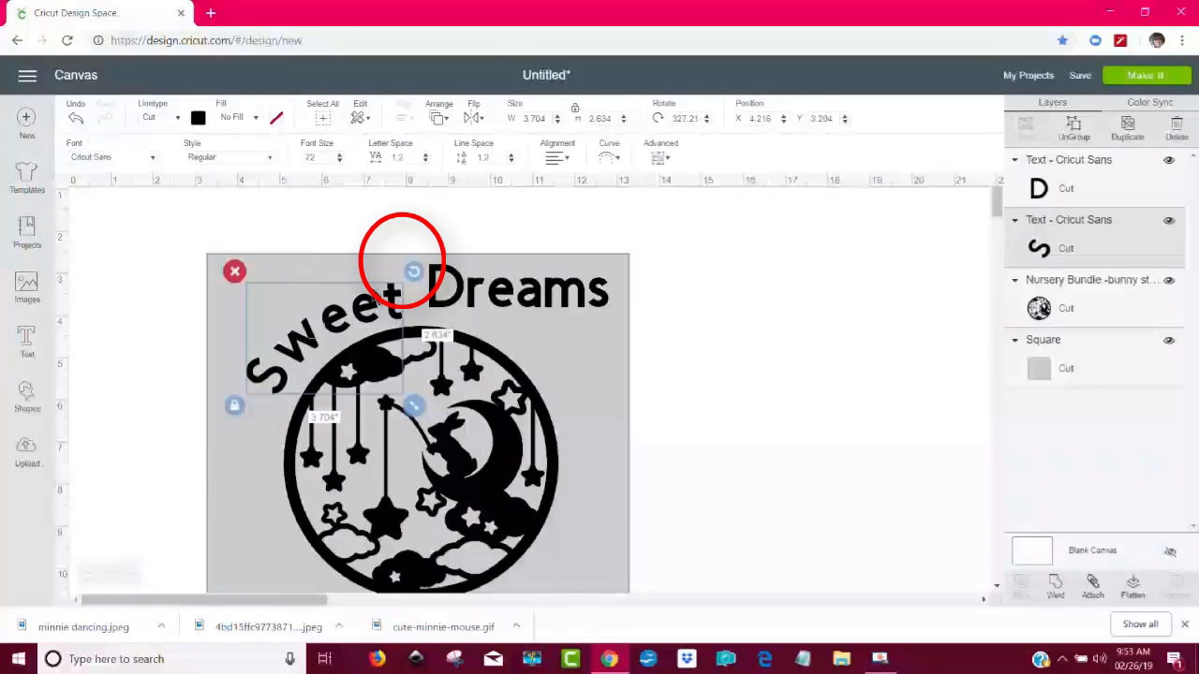
left_click_drag(415, 266, 417, 253)
left_click(642, 347)
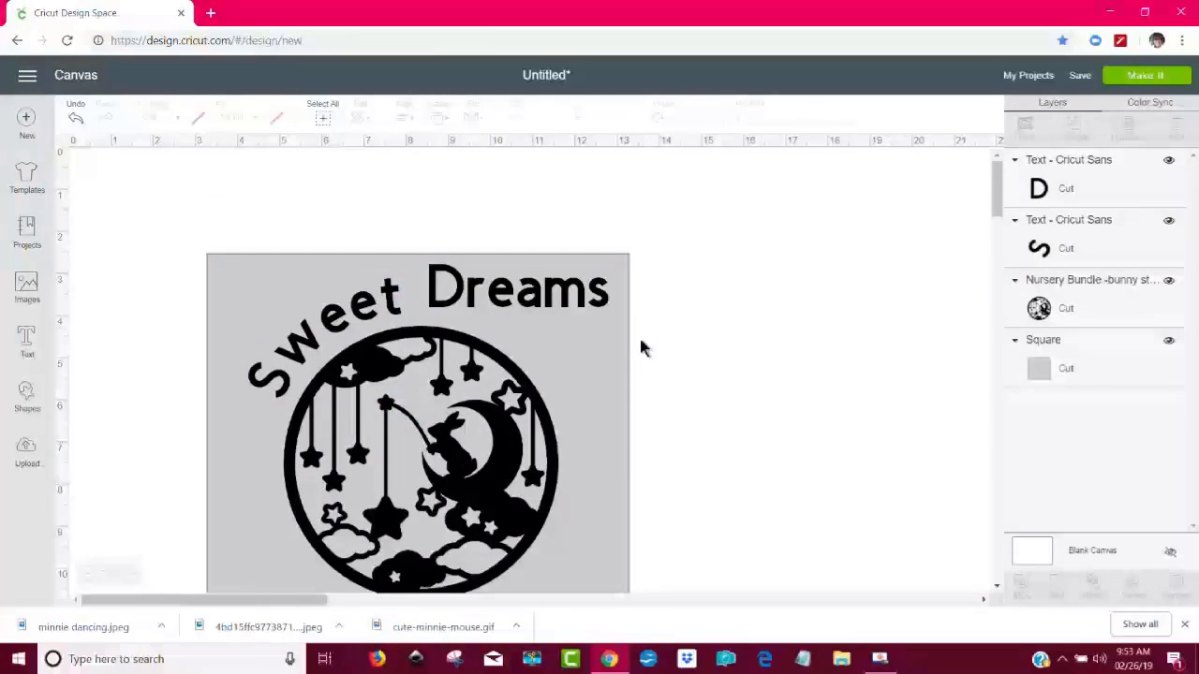
- Curve the word "Dreams" with a diameter of 7.9
left_click(582, 307)
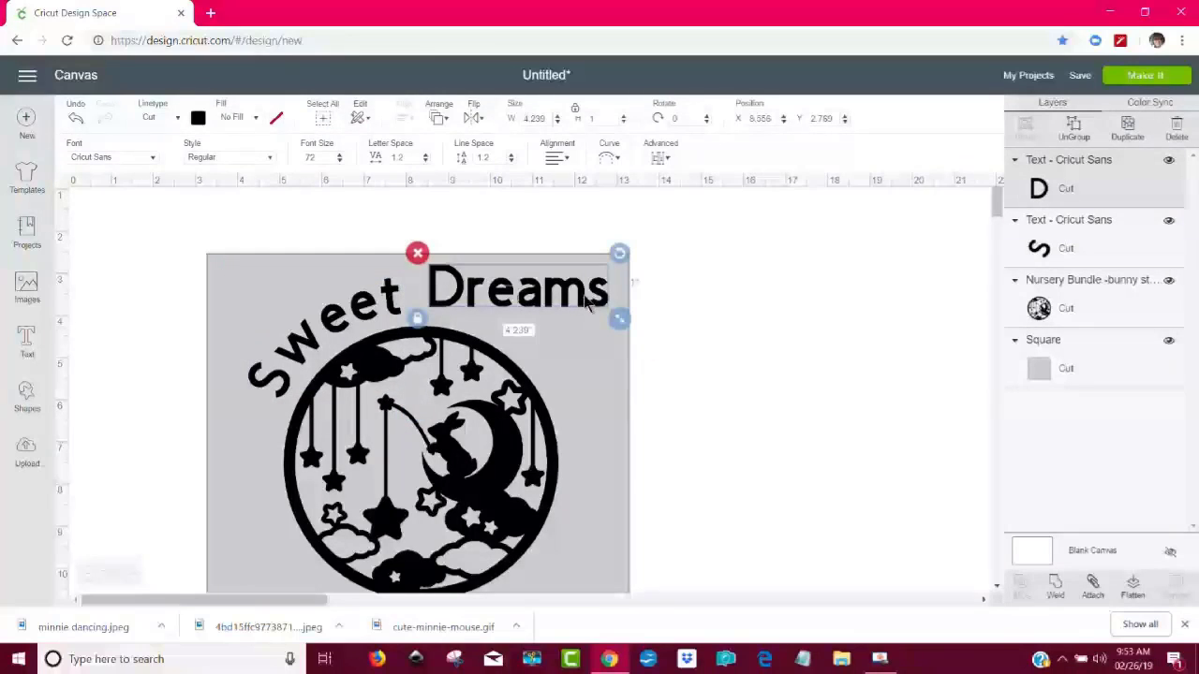
left_click(610, 159)
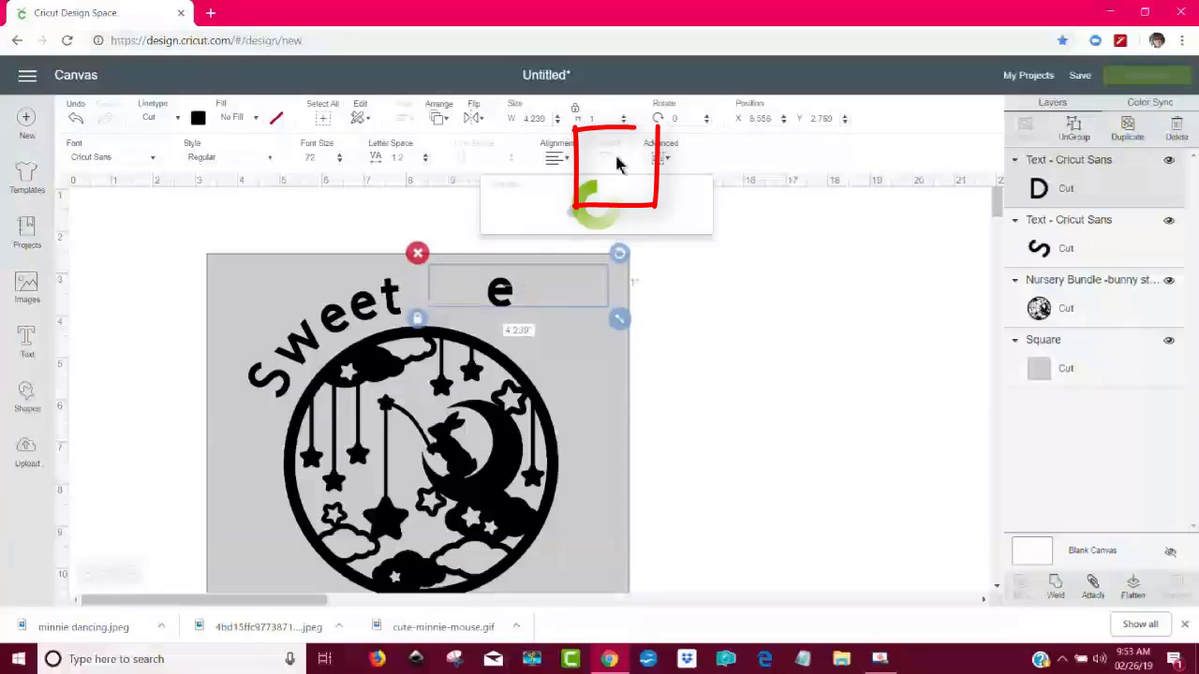
left_click(602, 213)
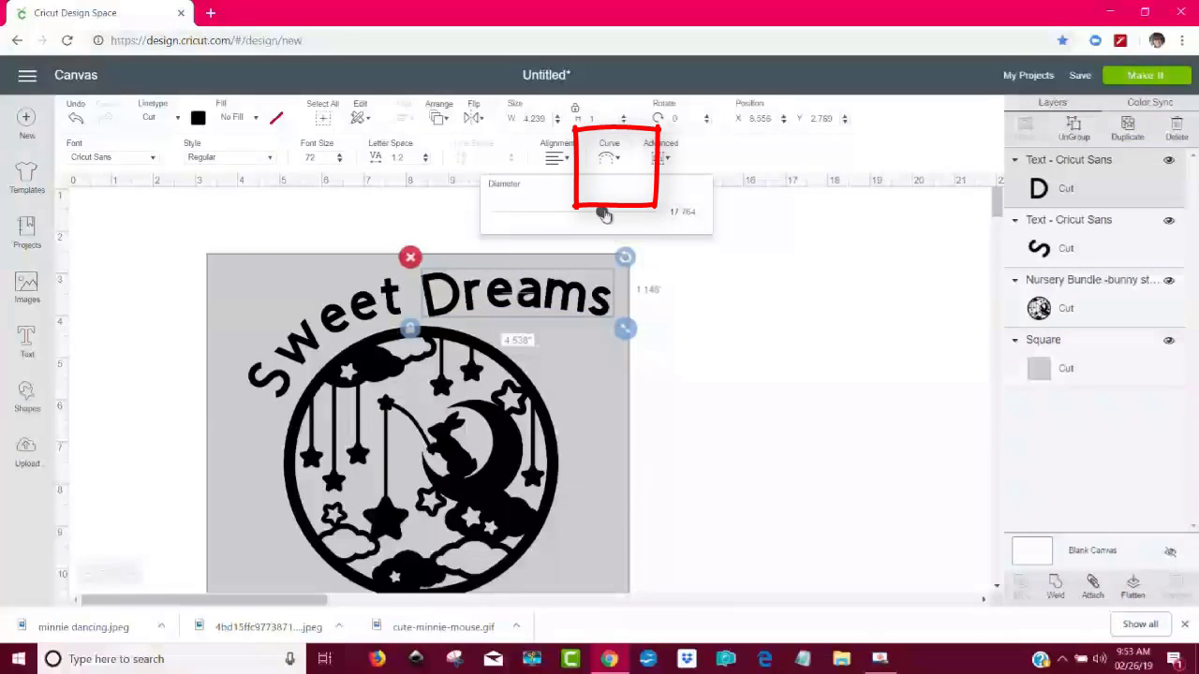
left_click_drag(604, 214, 634, 217)
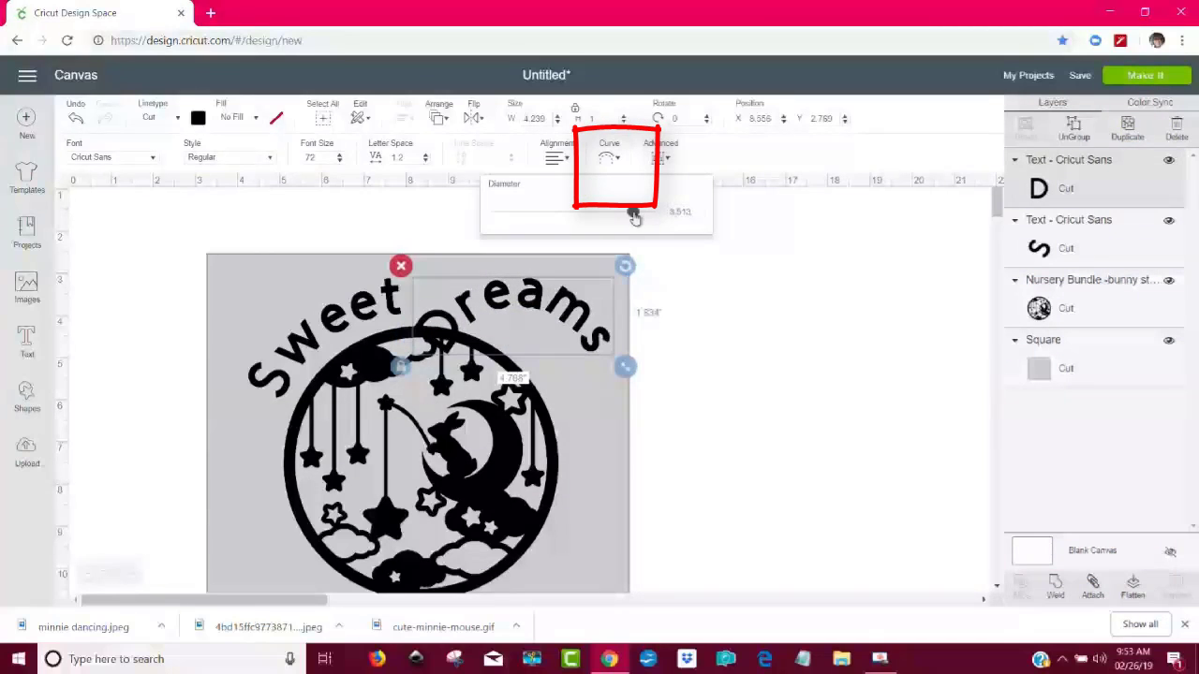
left_click(618, 213)
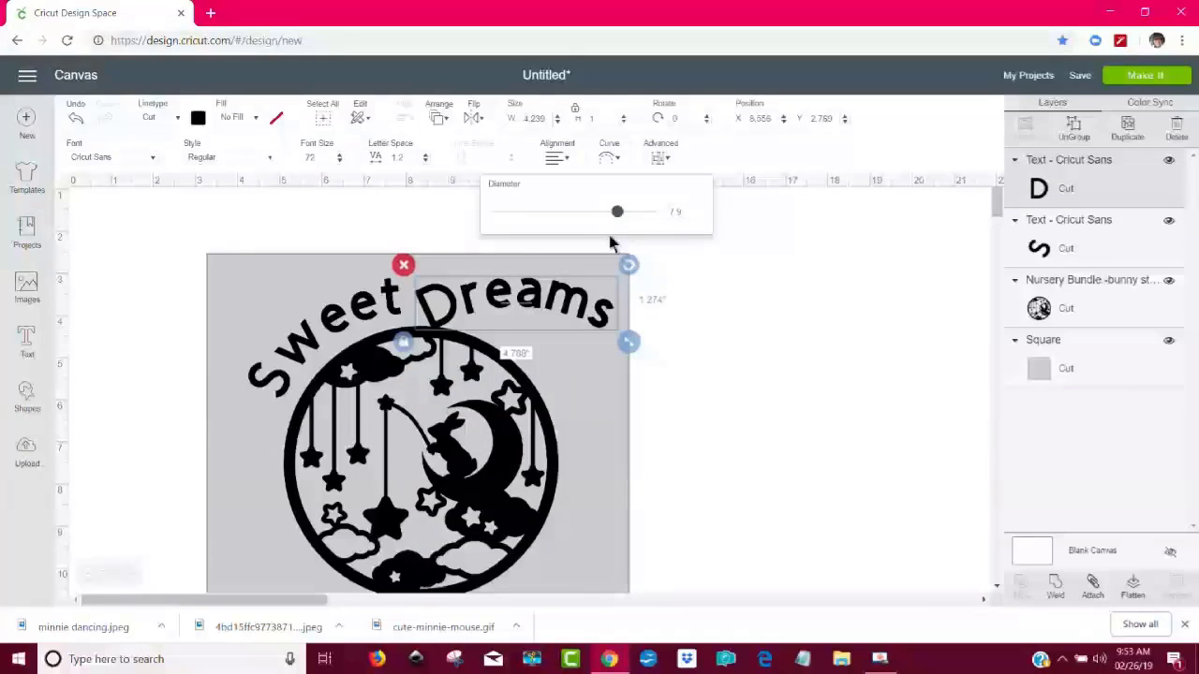
- Rotate the curved "Dreams" clockwise and position it along the upper right of the bunny circle
left_click_drag(628, 265, 617, 310)
left_click_drag(518, 298, 514, 322)
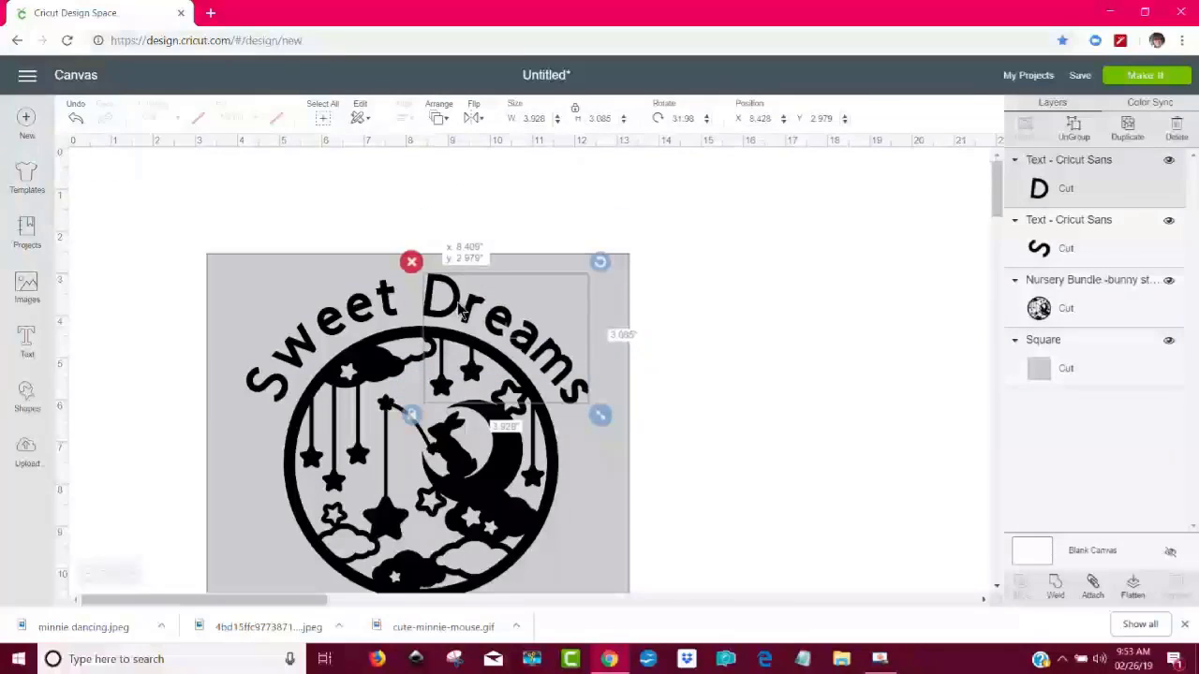
left_click_drag(462, 309, 458, 307)
- Check the curve diameter of "Sweet" and set the curve diameter of "Dreams" to the same 6.18
left_click(374, 317)
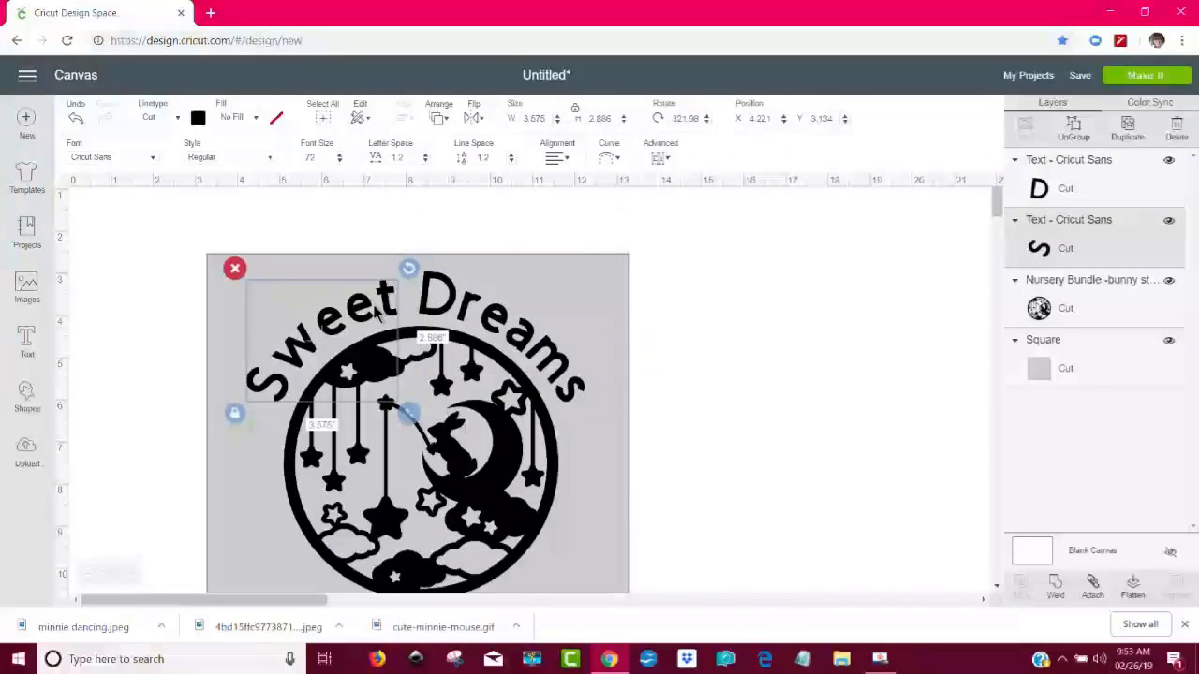
left_click(609, 159)
left_click_drag(593, 206, 620, 211)
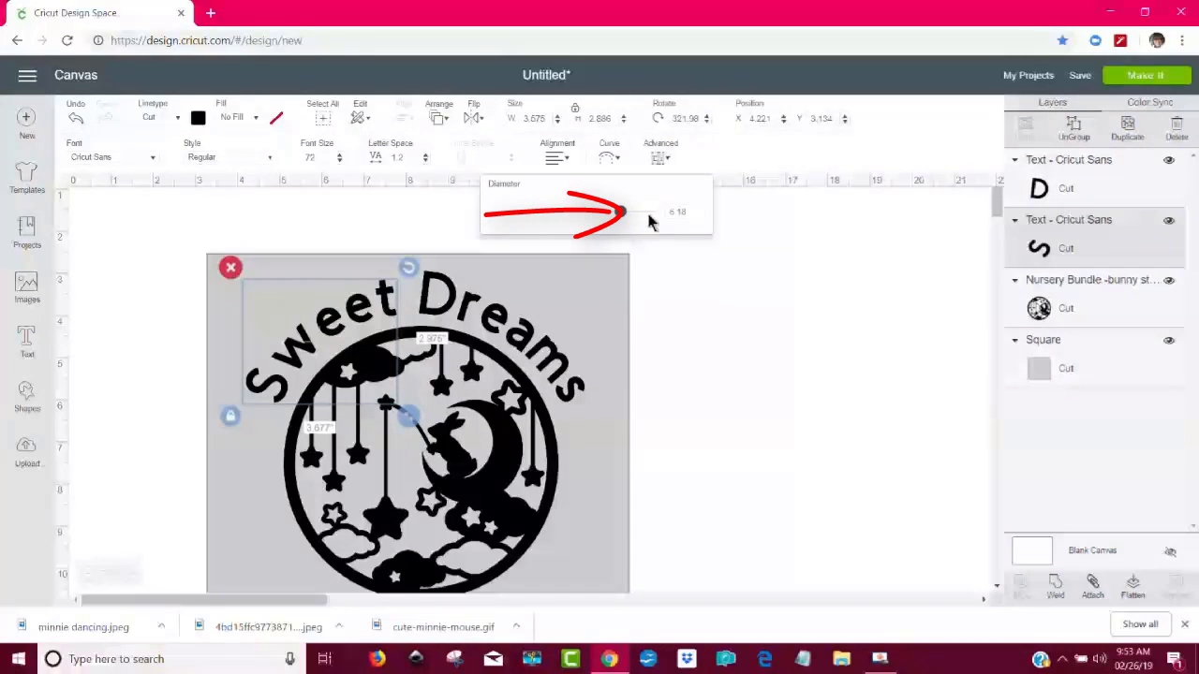
left_click(536, 354)
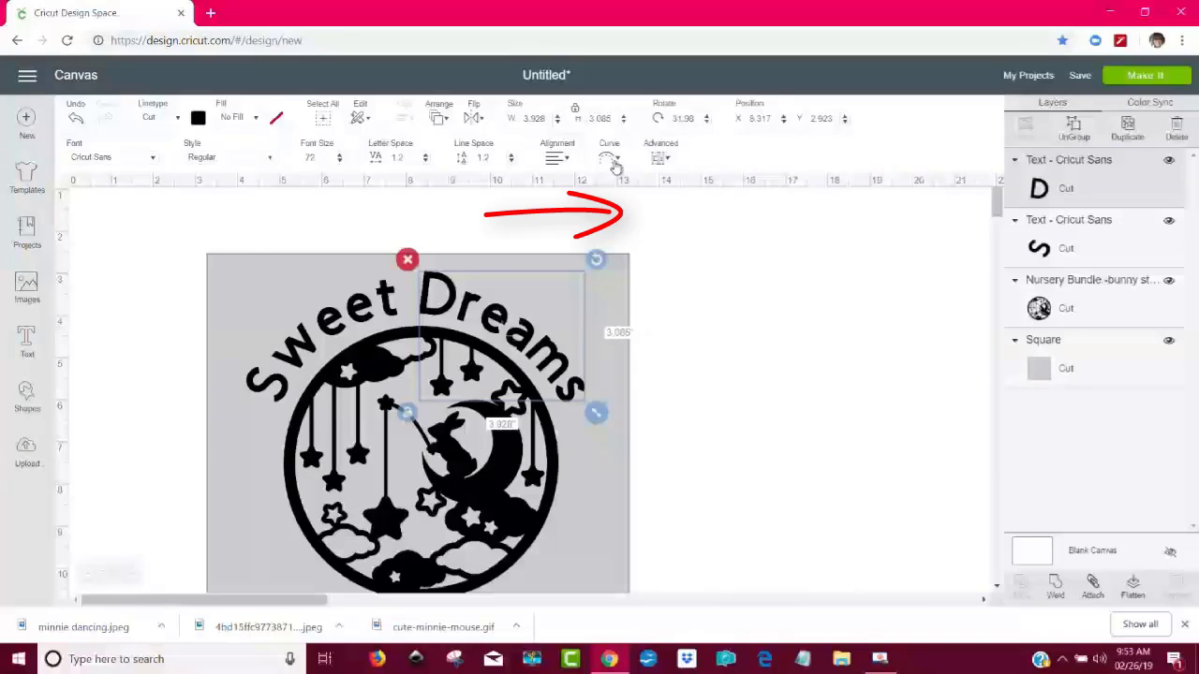
left_click(614, 164)
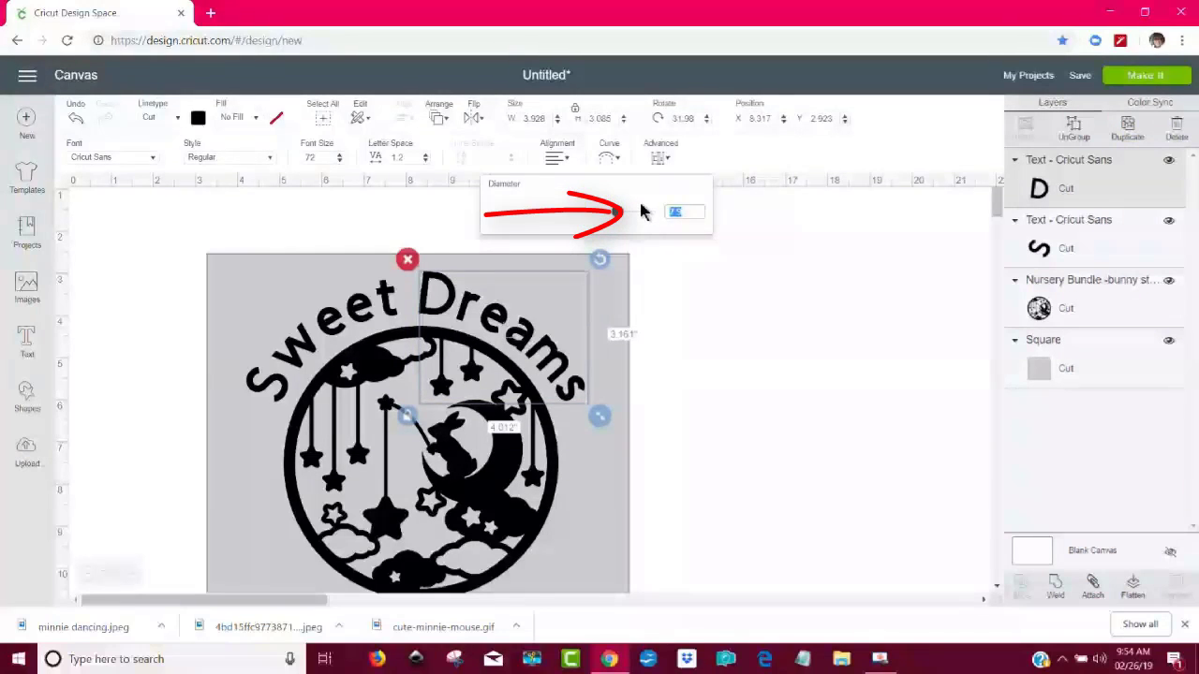
type("8")
key("Return")
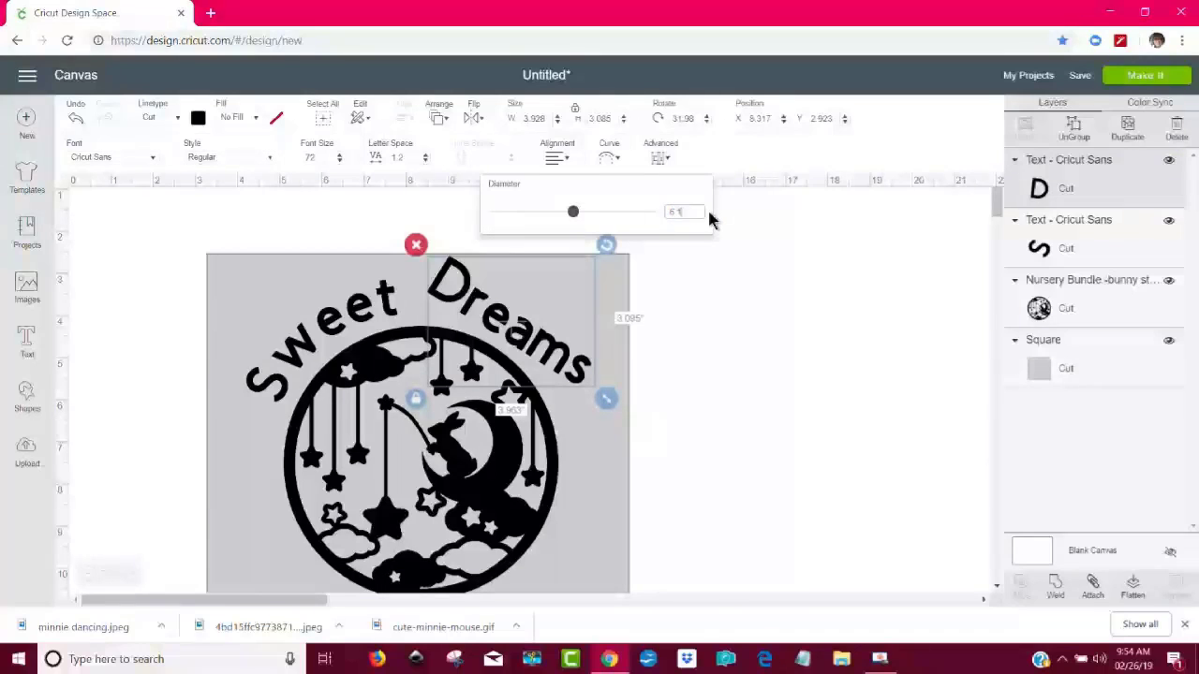
key("Return")
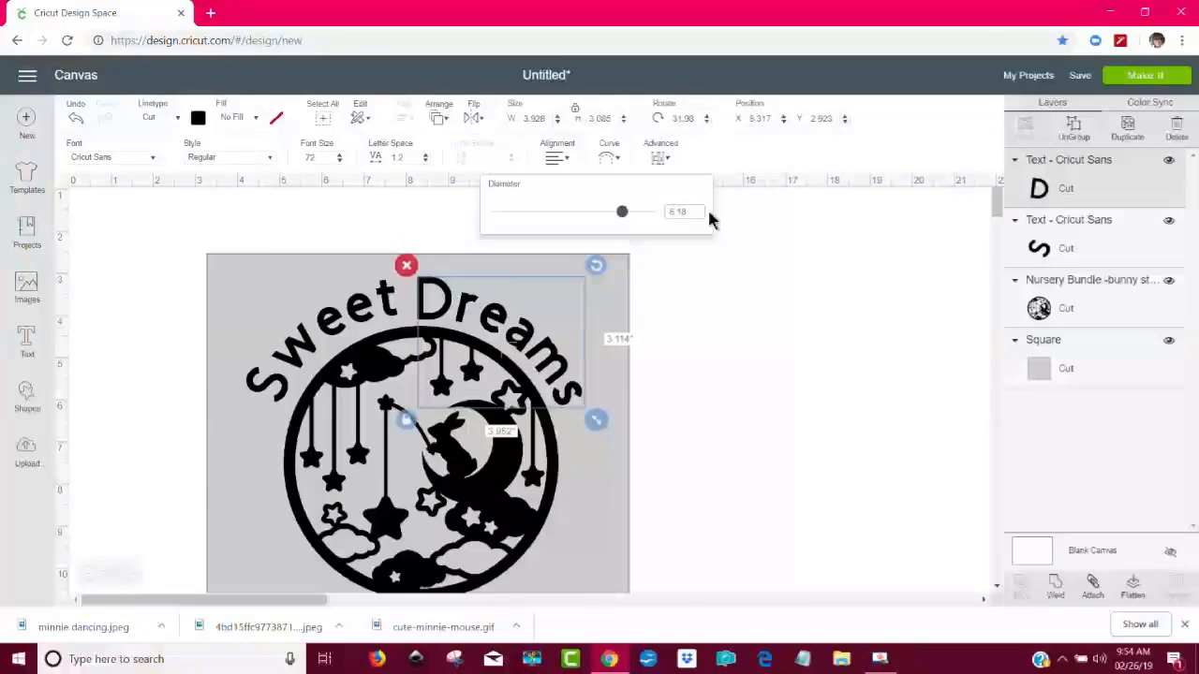
left_click(693, 324)
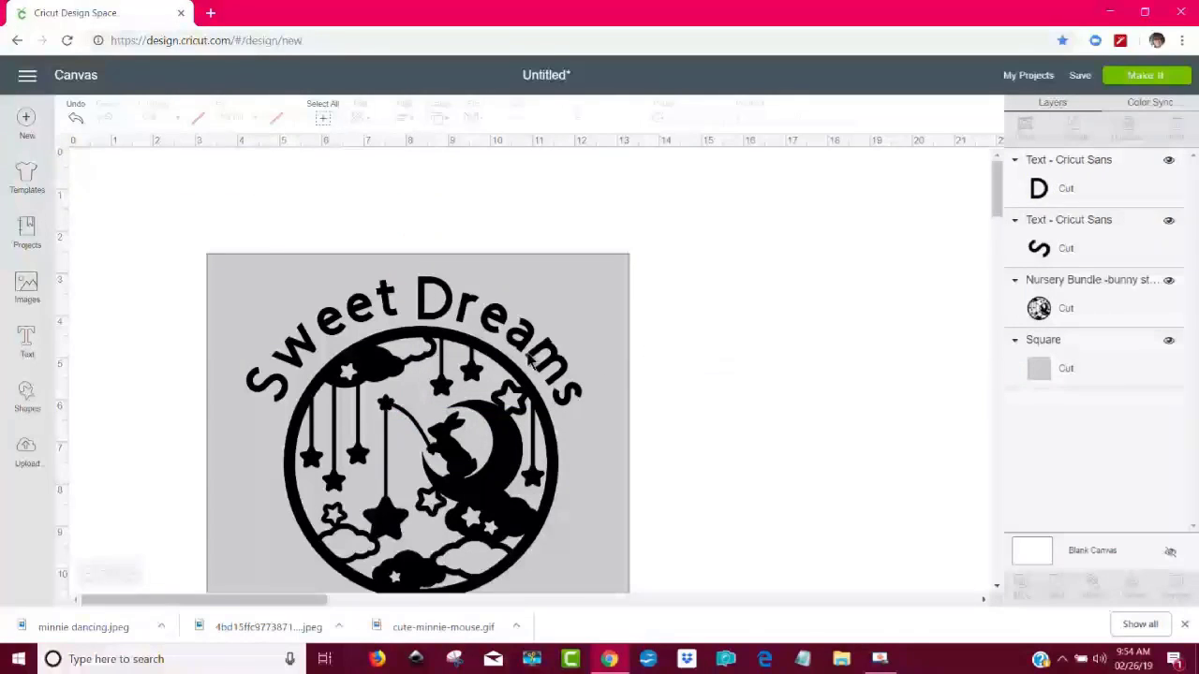
- Reposition "Dreams" along the circle's upper right, rotate it to about 35°, and compare its font size with that of "Sweet"
left_click(525, 352)
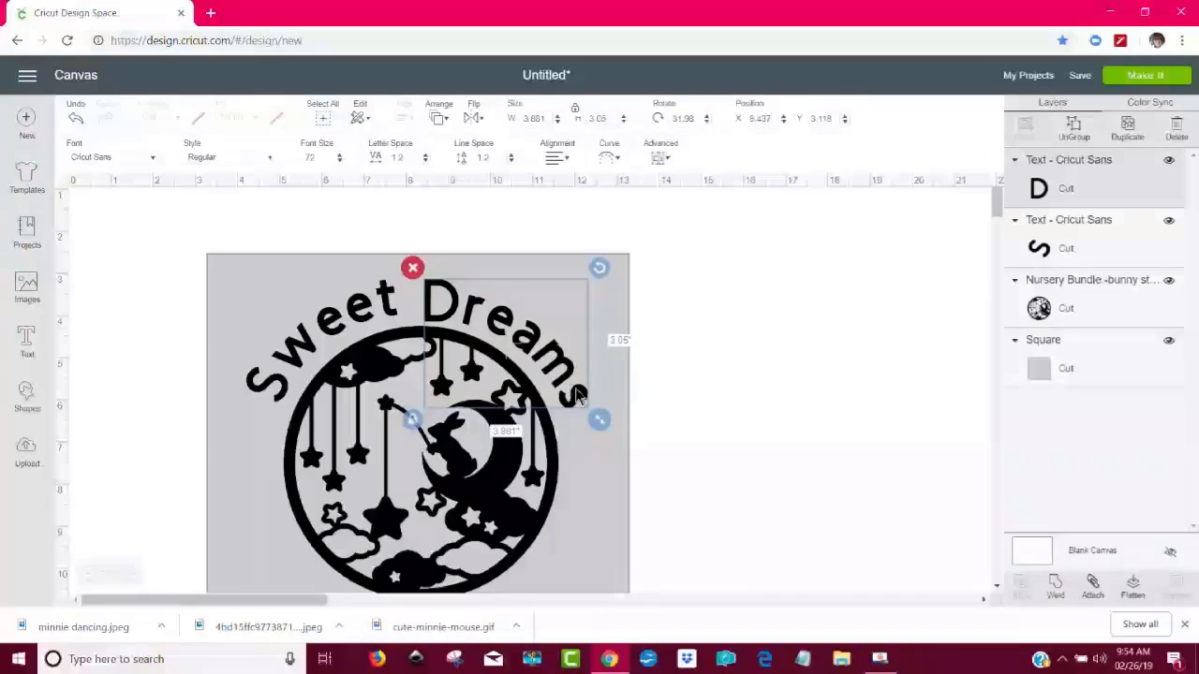
left_click(339, 334)
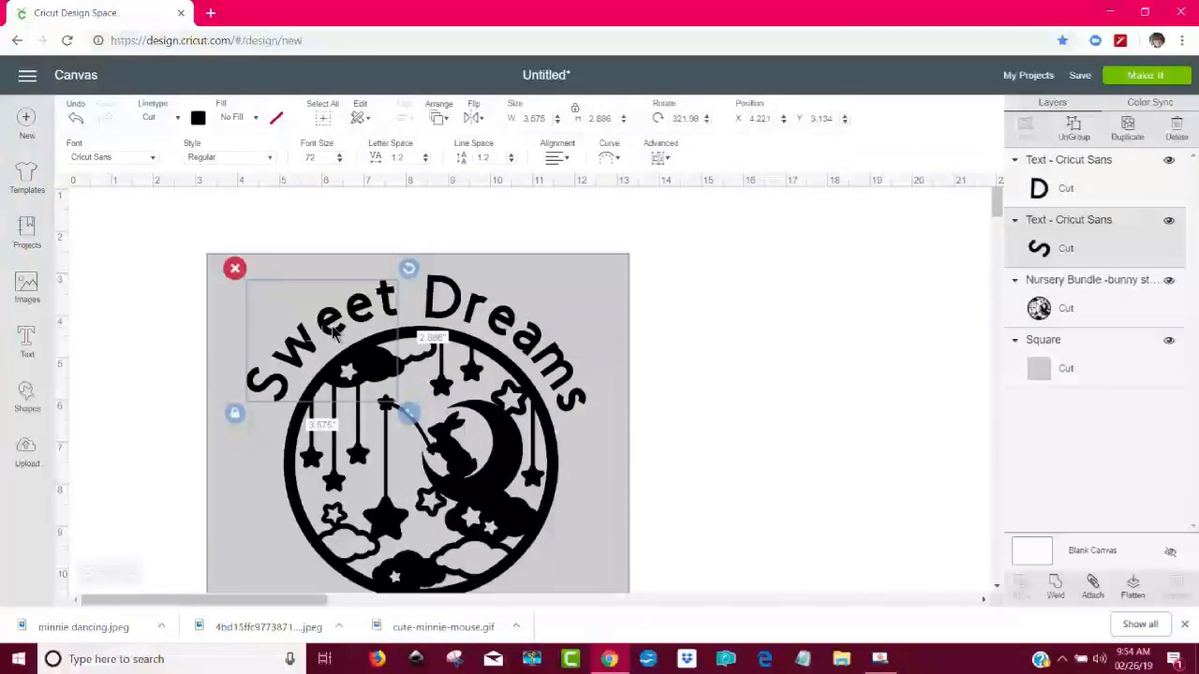
left_click(468, 317)
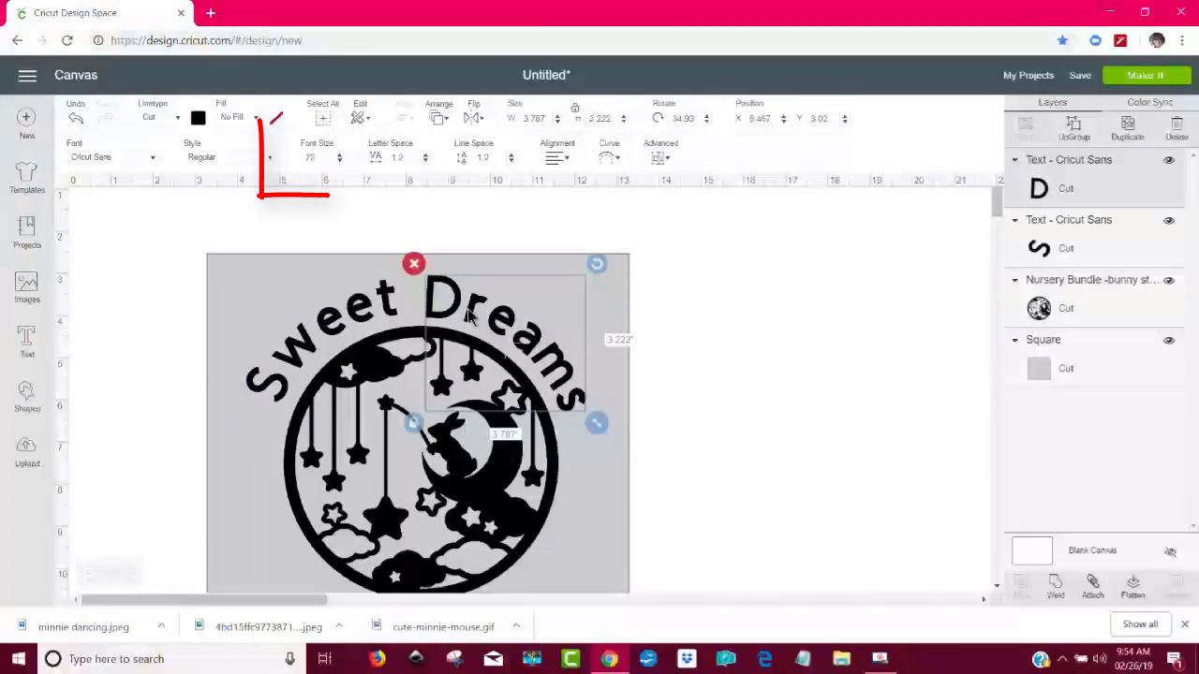
left_click(330, 330)
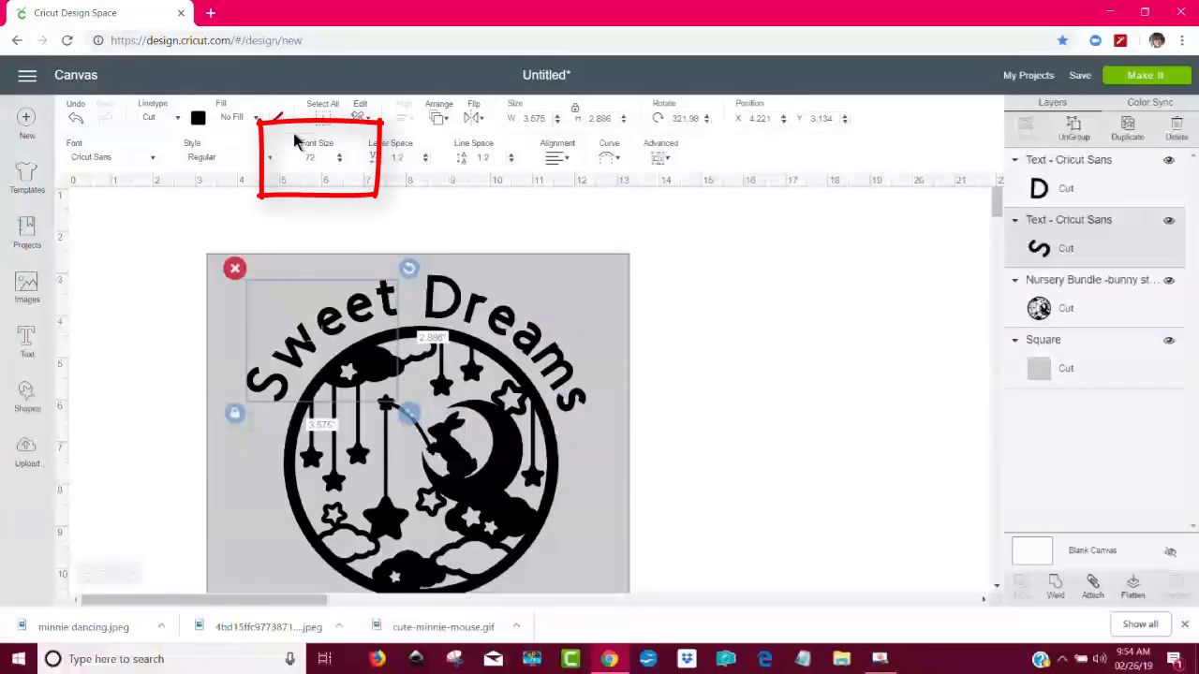
left_click(747, 417)
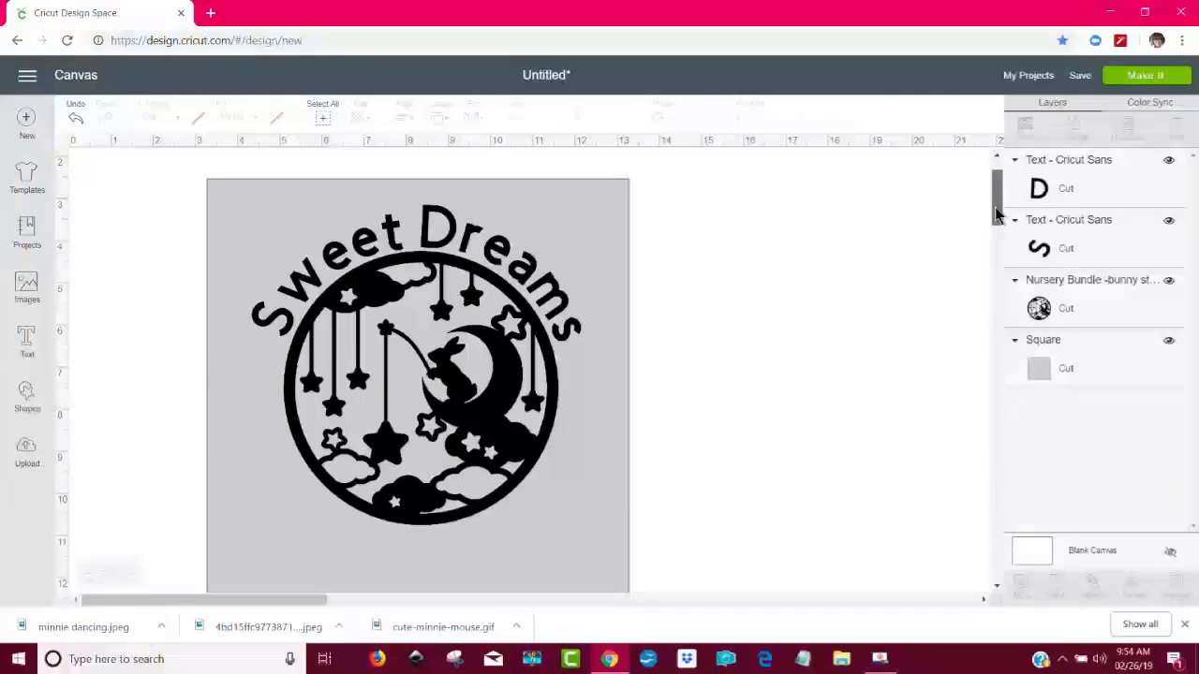
scroll(995, 211, "up", 2)
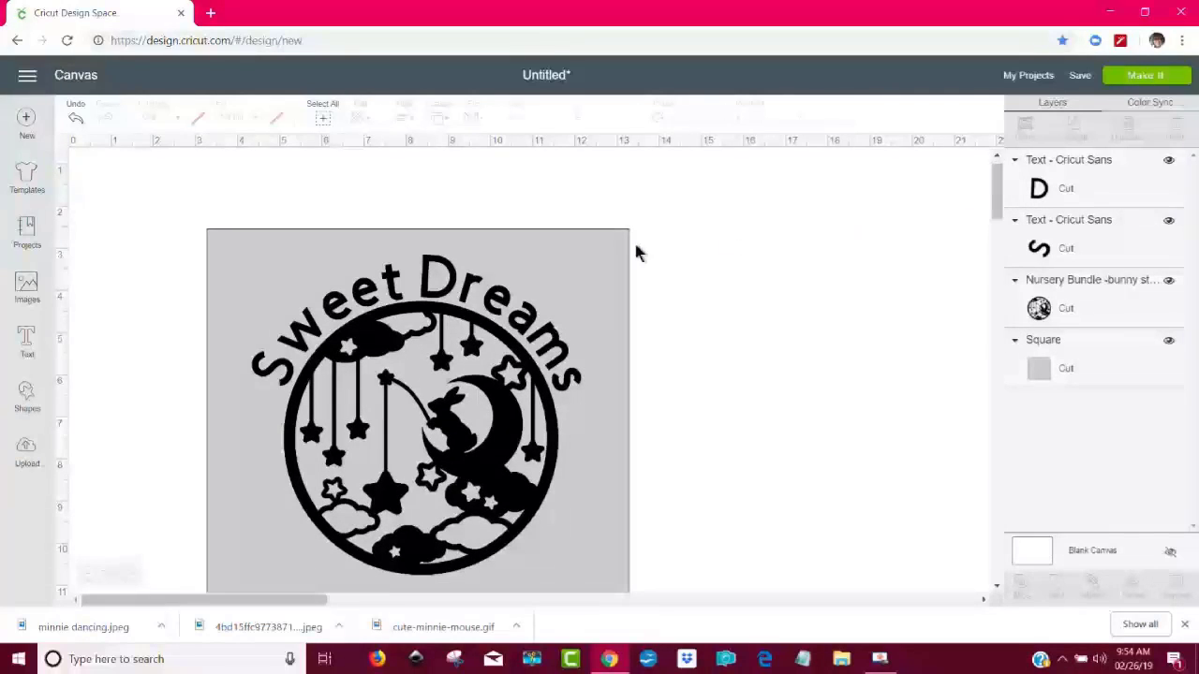
- Ungroup the curved word "Dreams" to individual letters
left_click(524, 335)
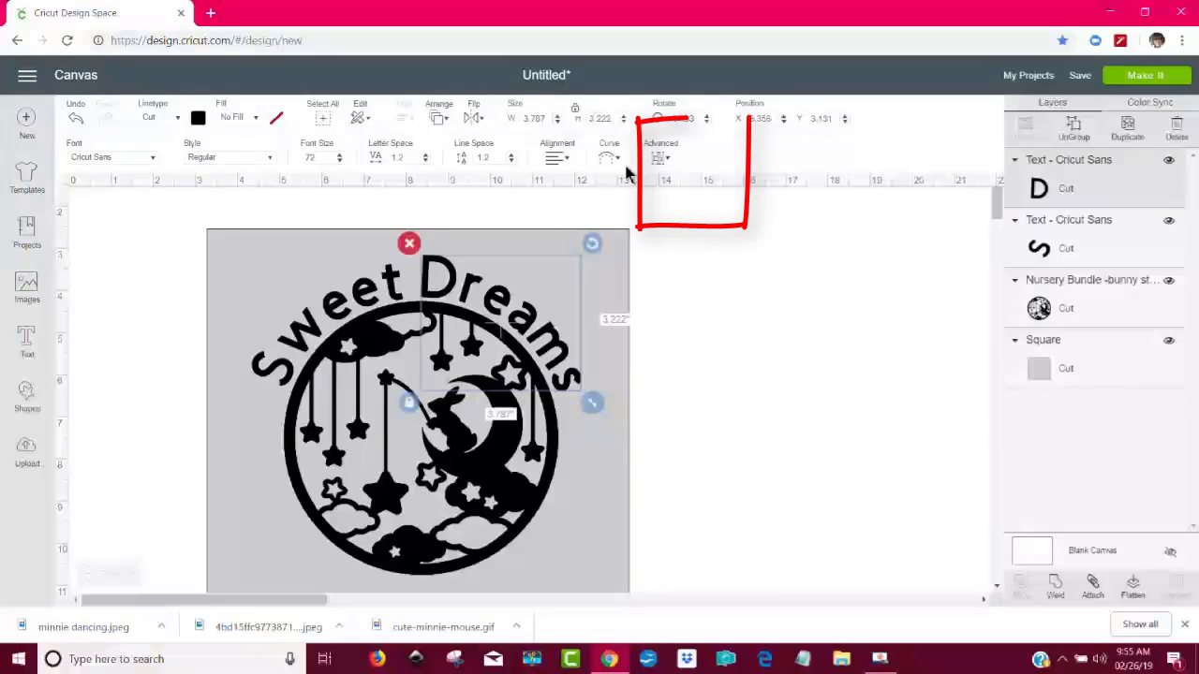
left_click(661, 159)
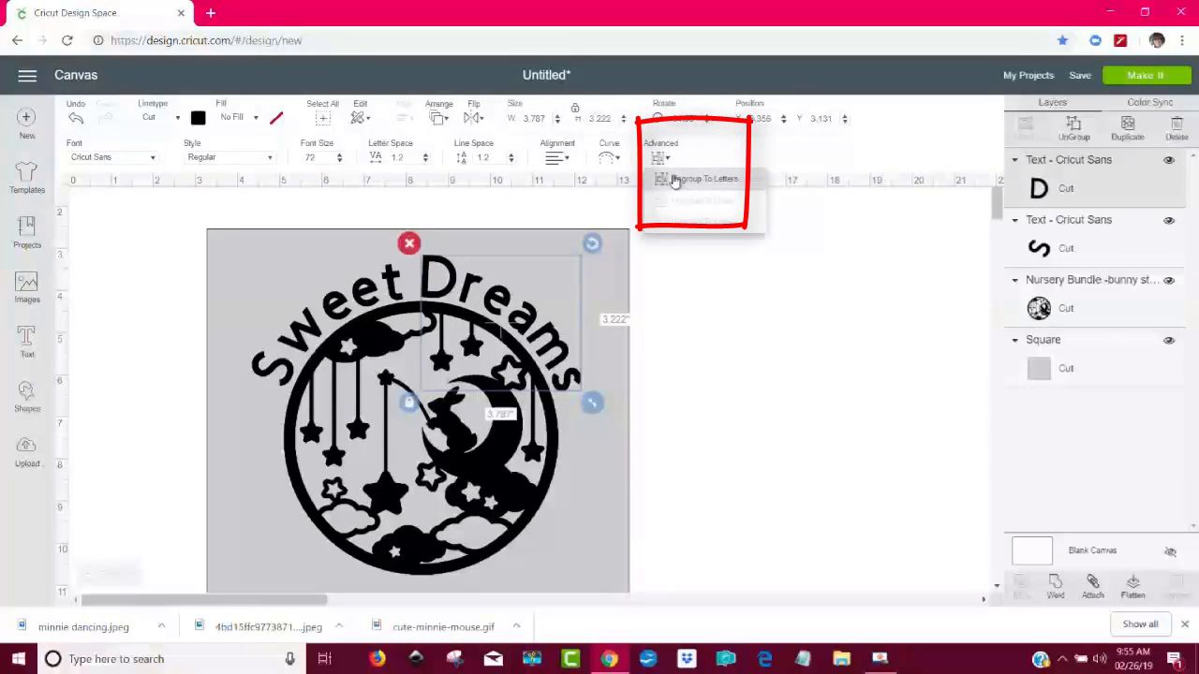
left_click(676, 178)
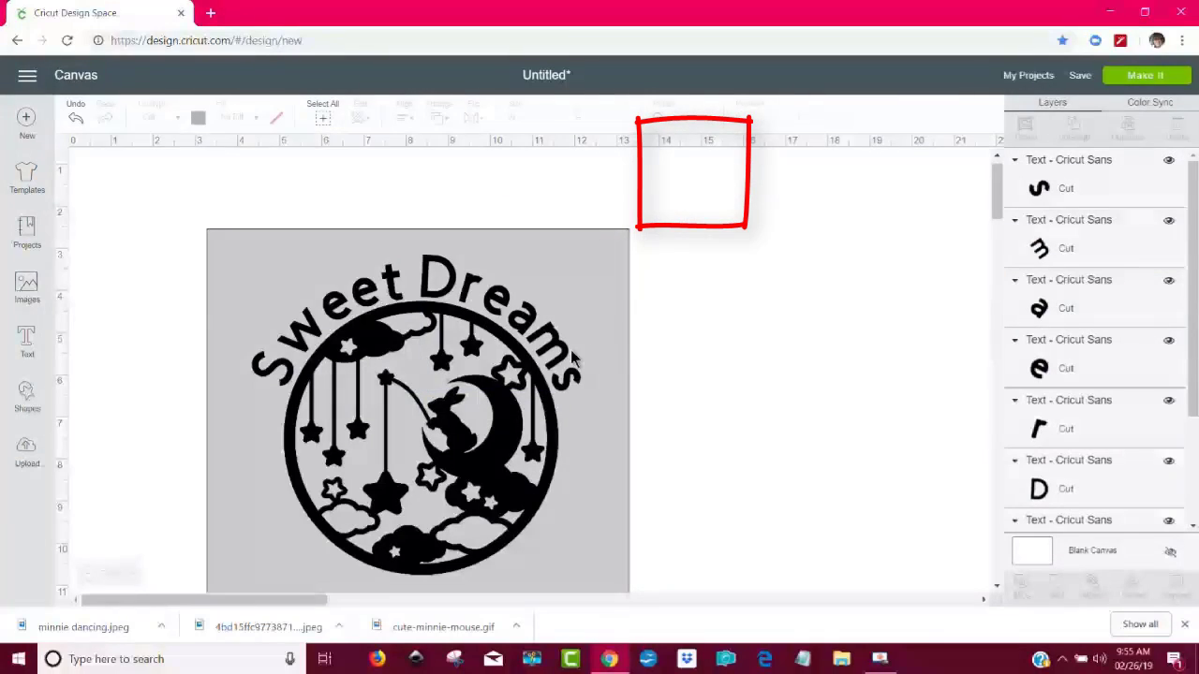
- Move the letters after the "D" in "Dreams" one by one to tighten their spacing along the circle's upper right edge
left_click(463, 300)
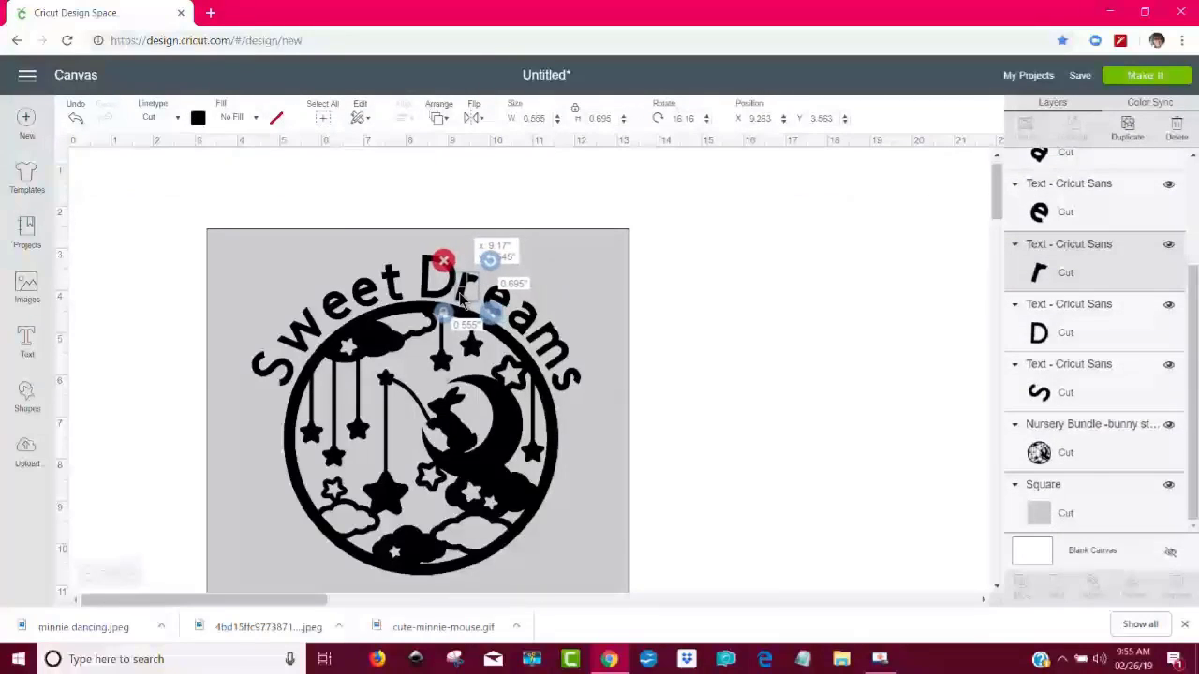
left_click_drag(461, 297, 462, 295)
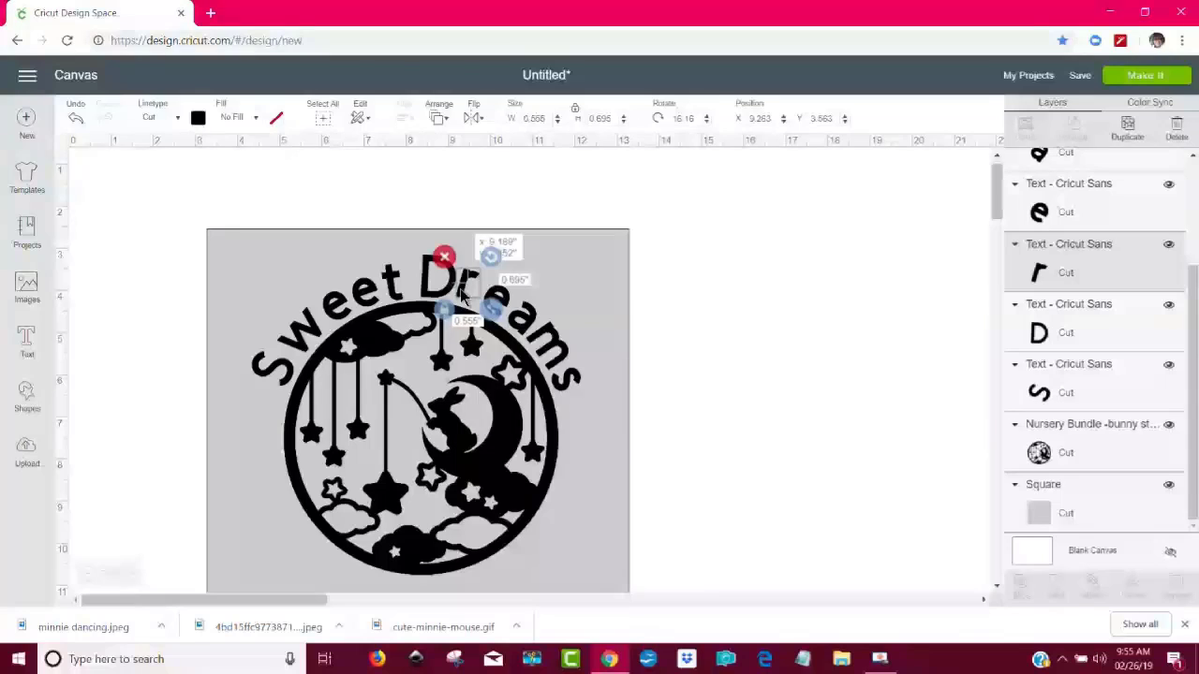
left_click(489, 301)
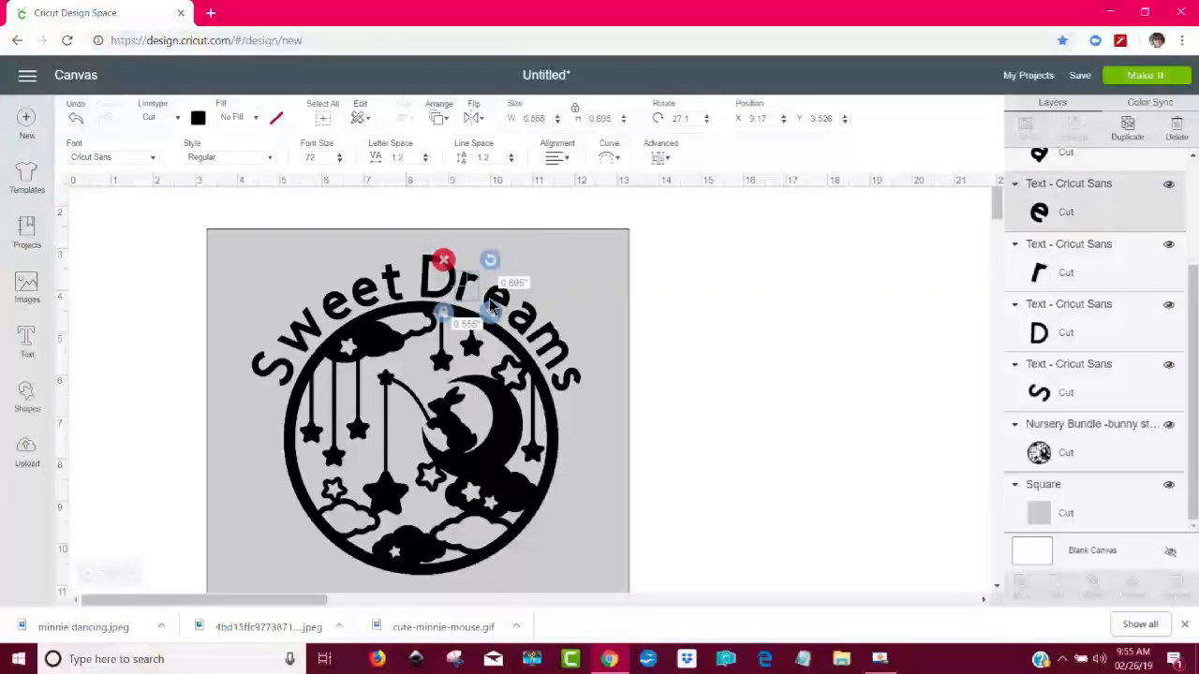
left_click_drag(489, 302, 551, 343)
left_click(524, 319)
left_click(706, 362)
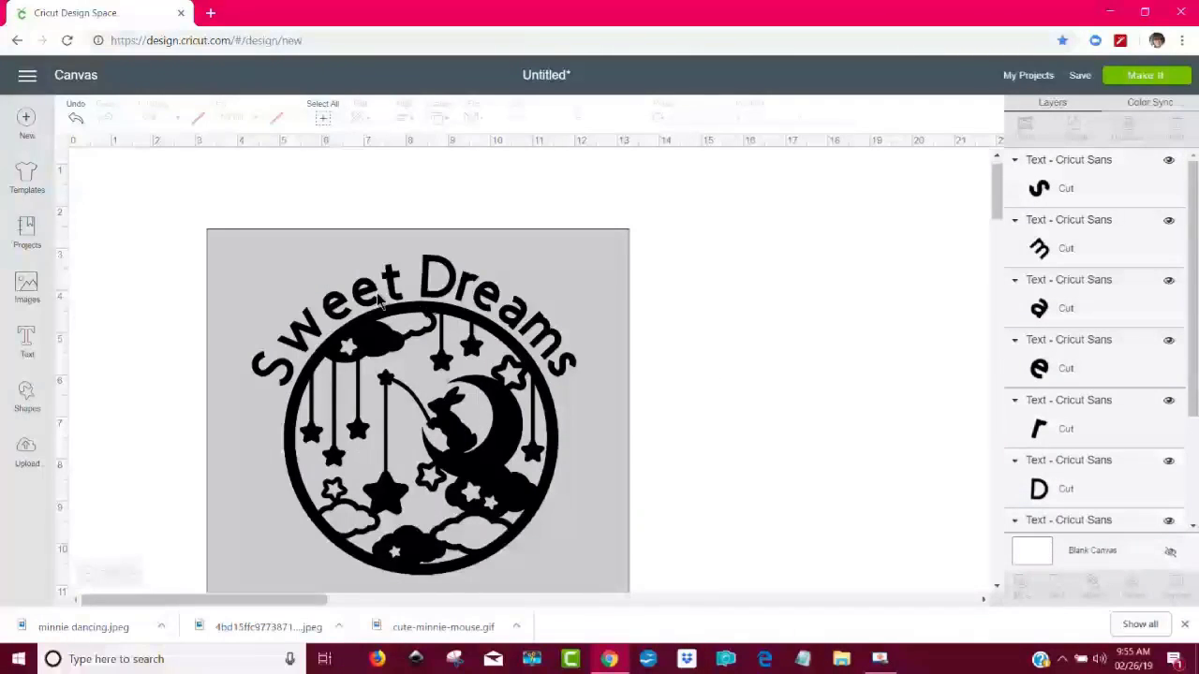
- Ungroup the curved word "Sweet" to individual letters
left_click(307, 334)
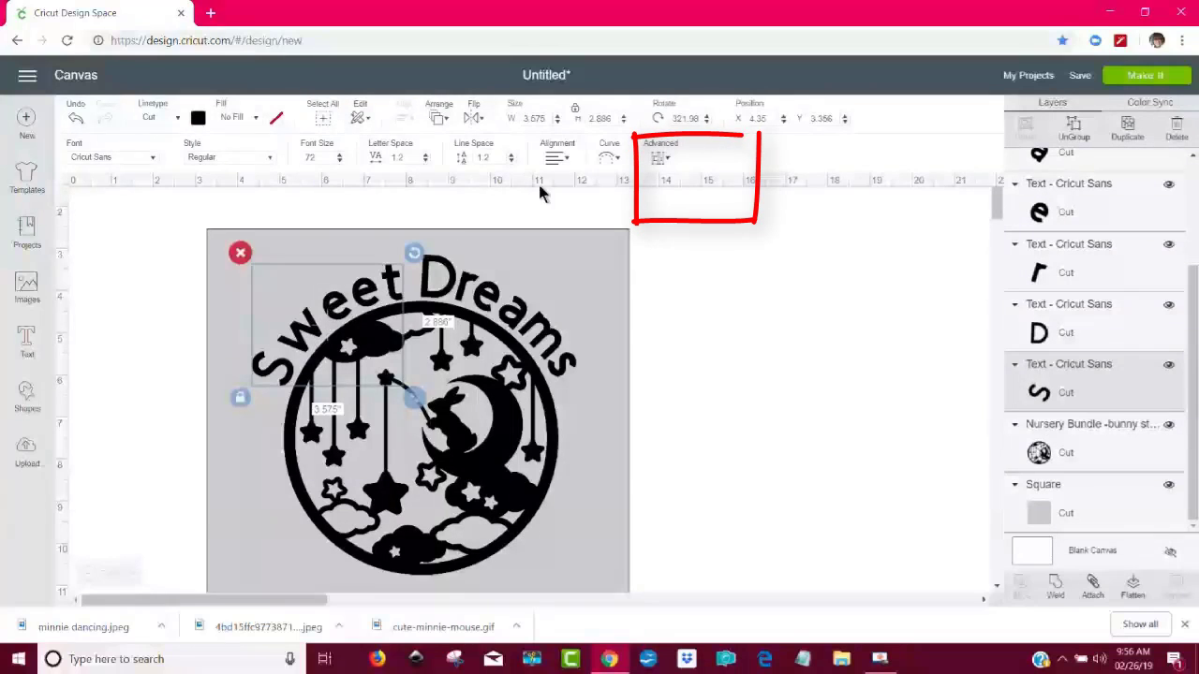
left_click(660, 160)
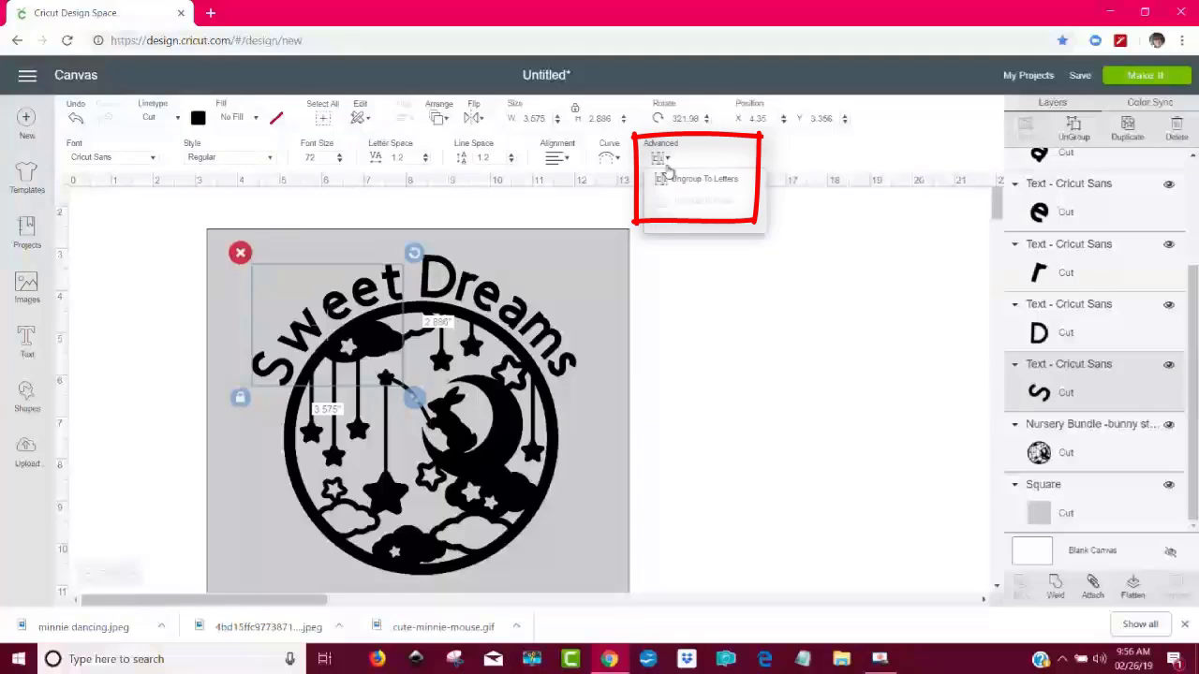
left_click(683, 179)
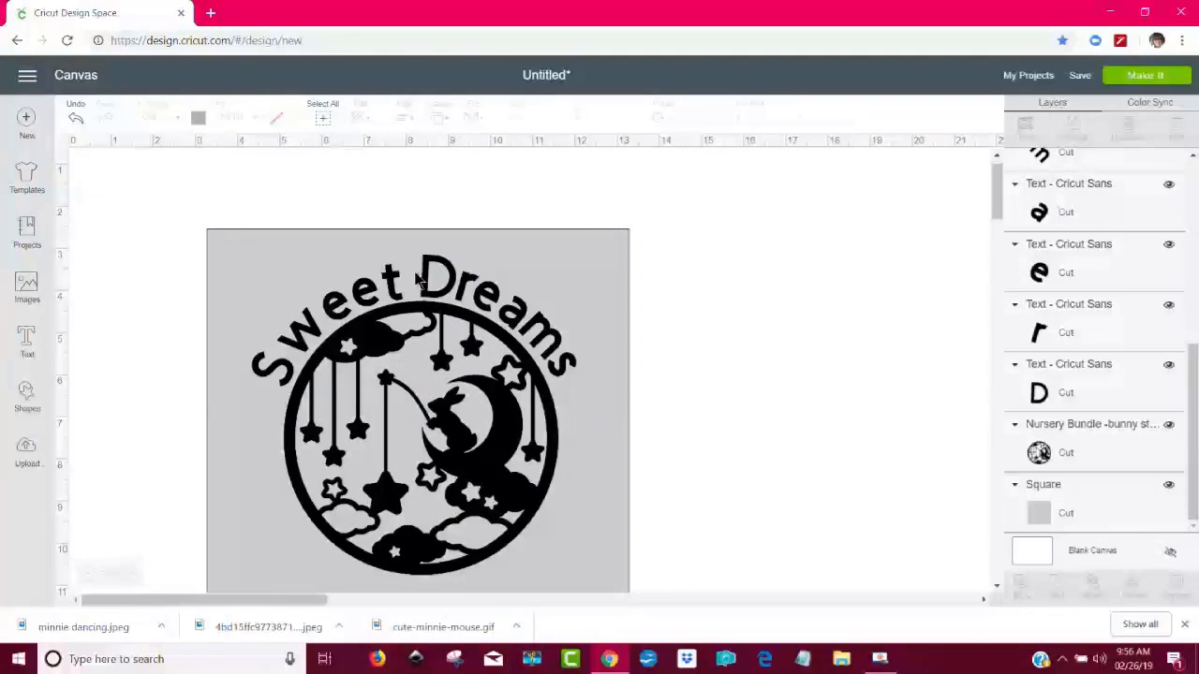
- Move the letters of "Sweet" closer together so they follow the circle's upper left edge
left_click(368, 309)
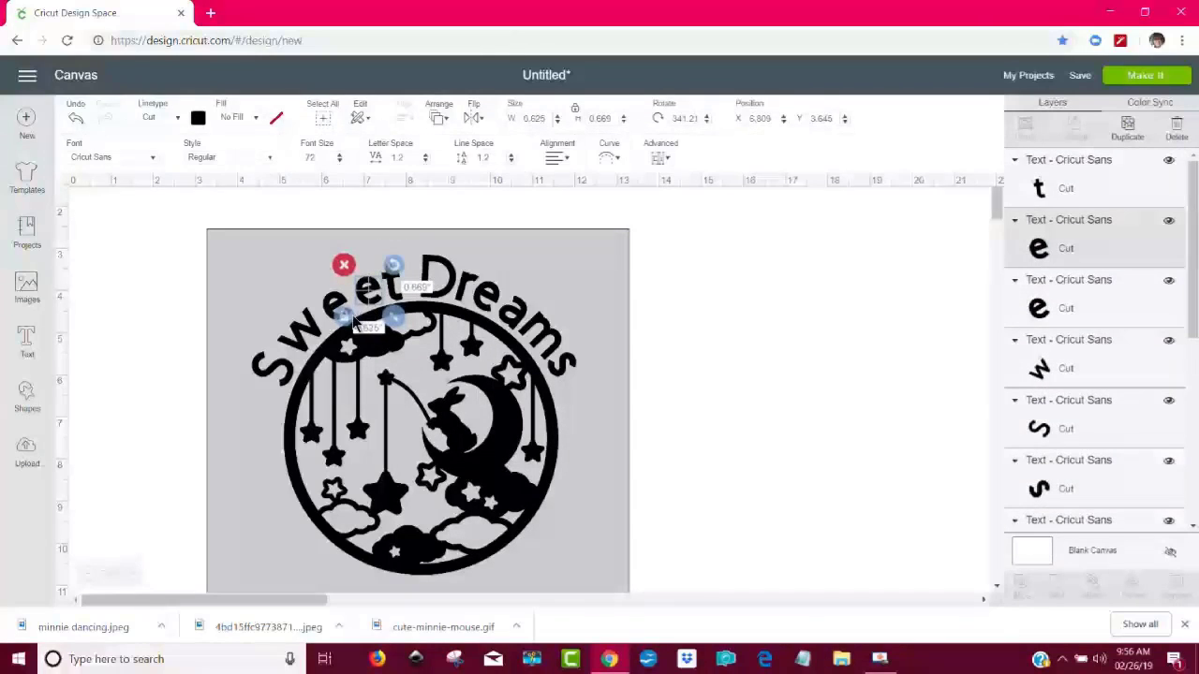
left_click(343, 309)
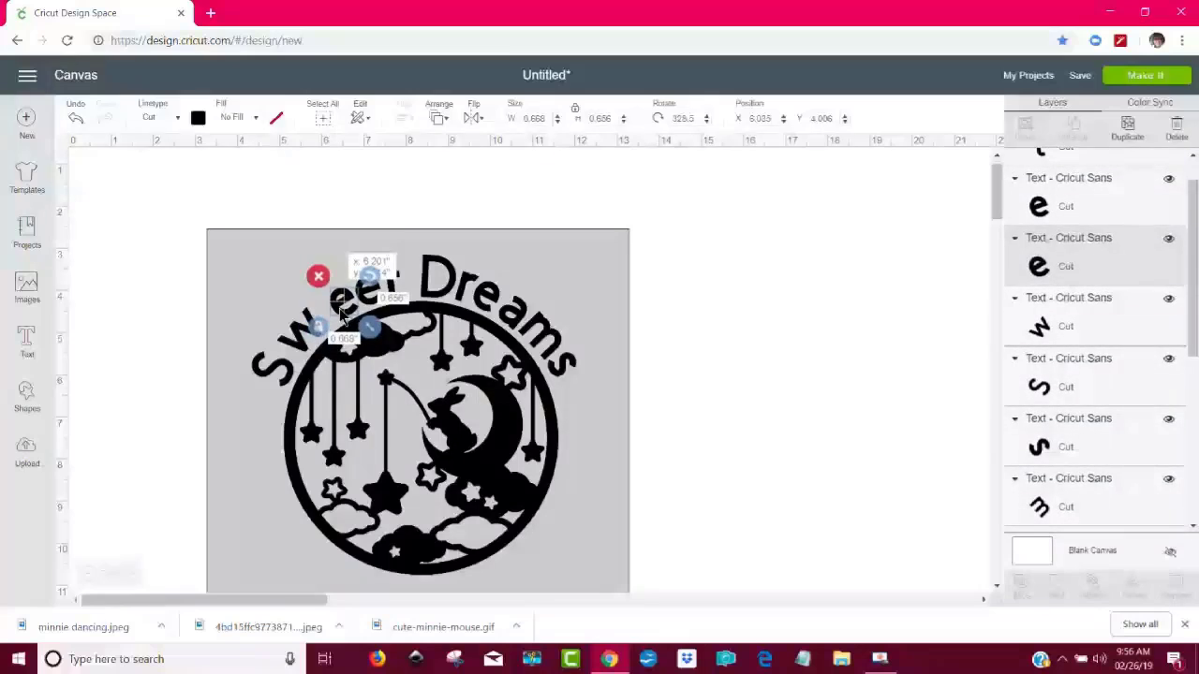
left_click(730, 361)
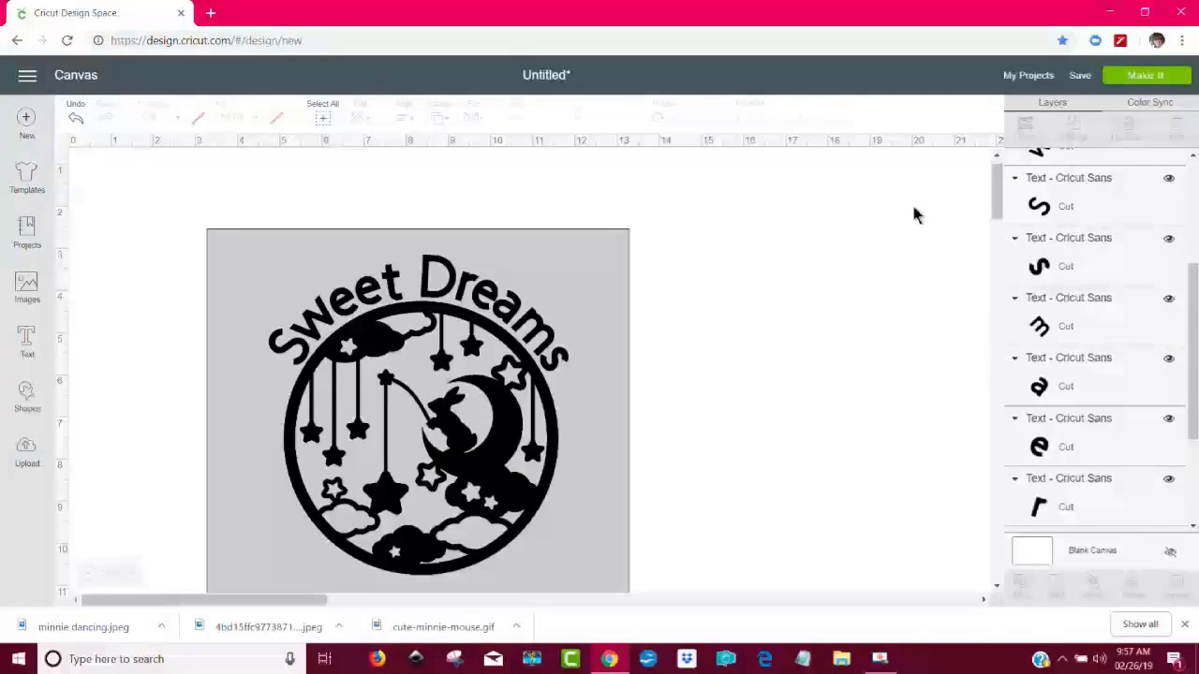
- Add a new text object containing the child's first name to the sign
scroll(997, 194, "down", 1)
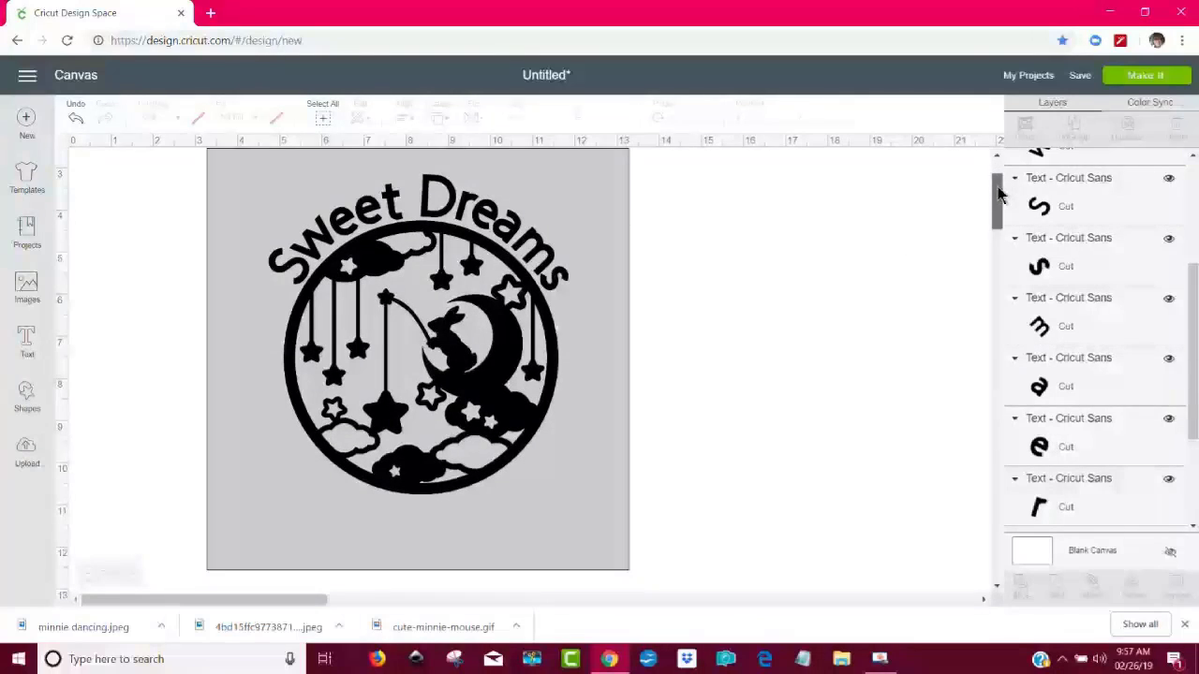
left_click(27, 345)
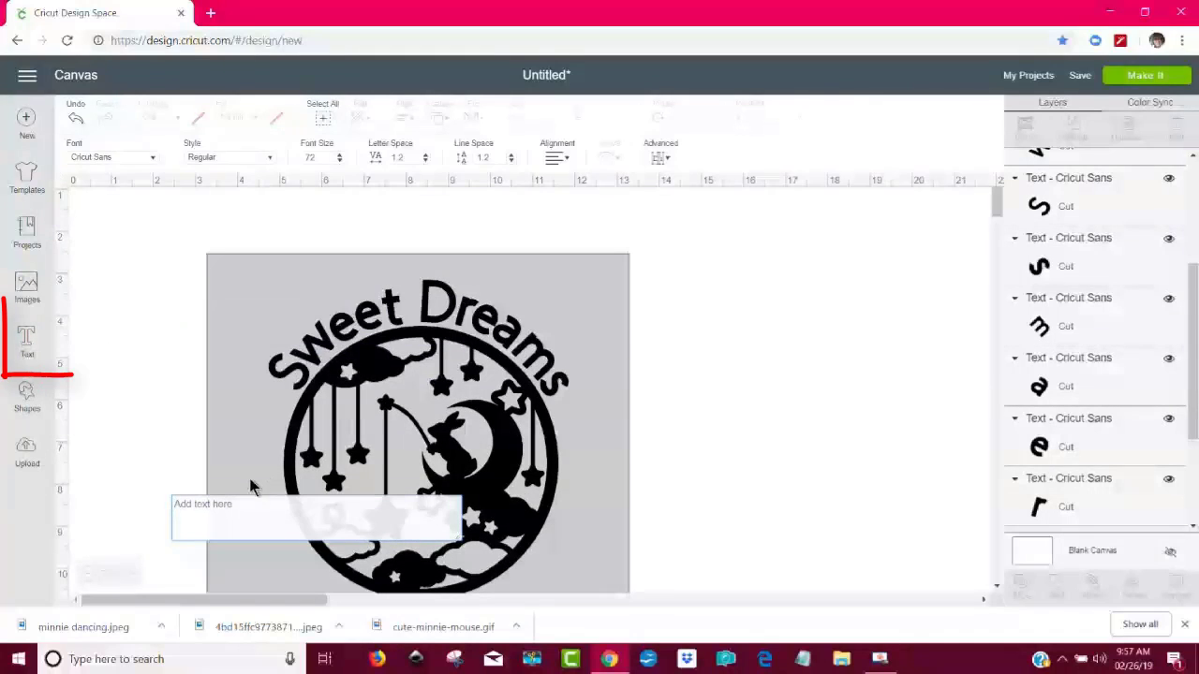
type("Levi")
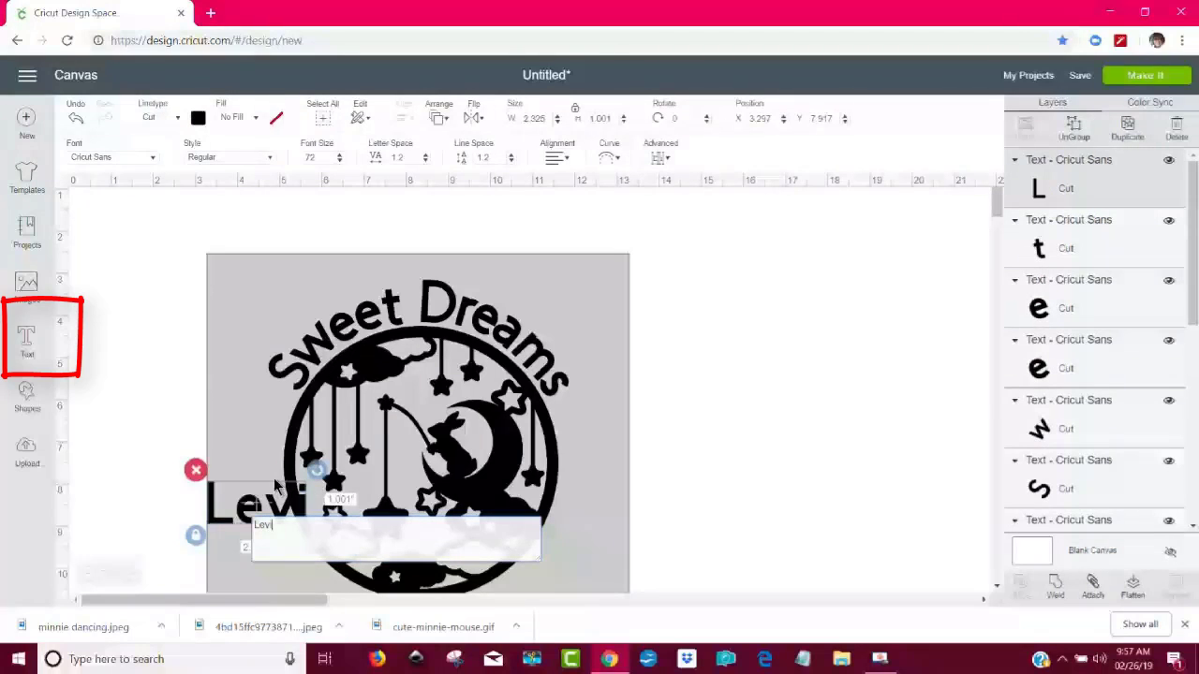
left_click(682, 451)
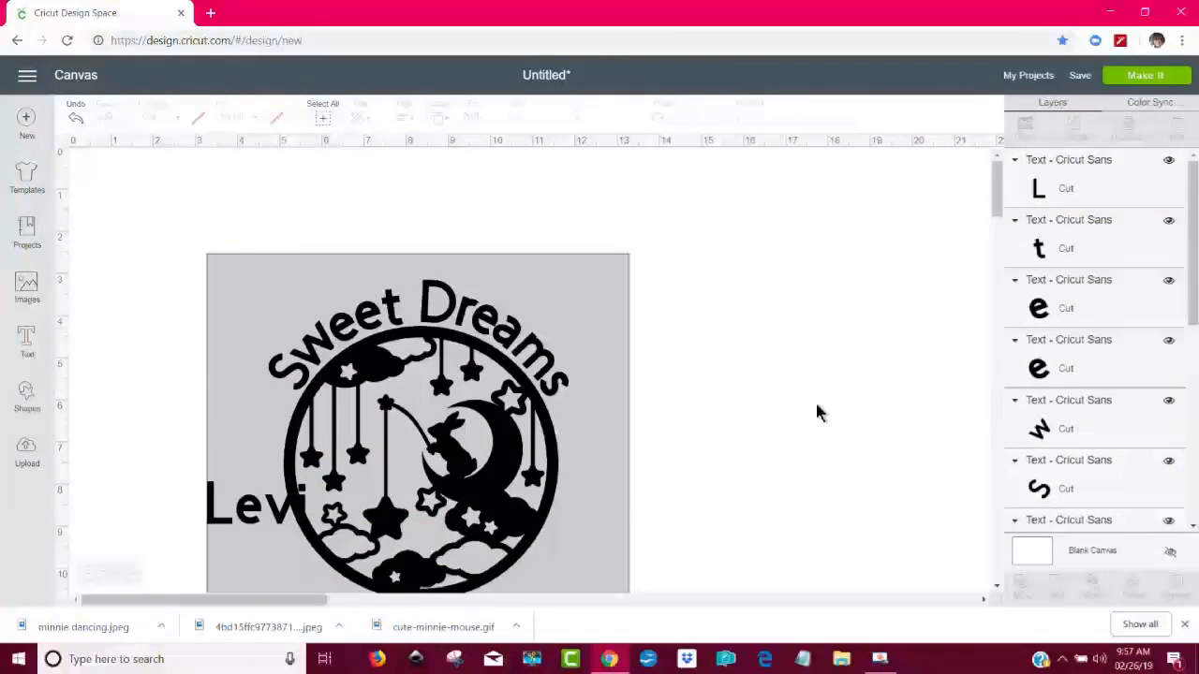
- Move the name to the middle below the bunny circle and enlarge it to about 3.12 inches wide
scroll(815, 415, "down", 5)
scroll(815, 412, "up", 5)
left_click_drag(995, 190, 994, 206)
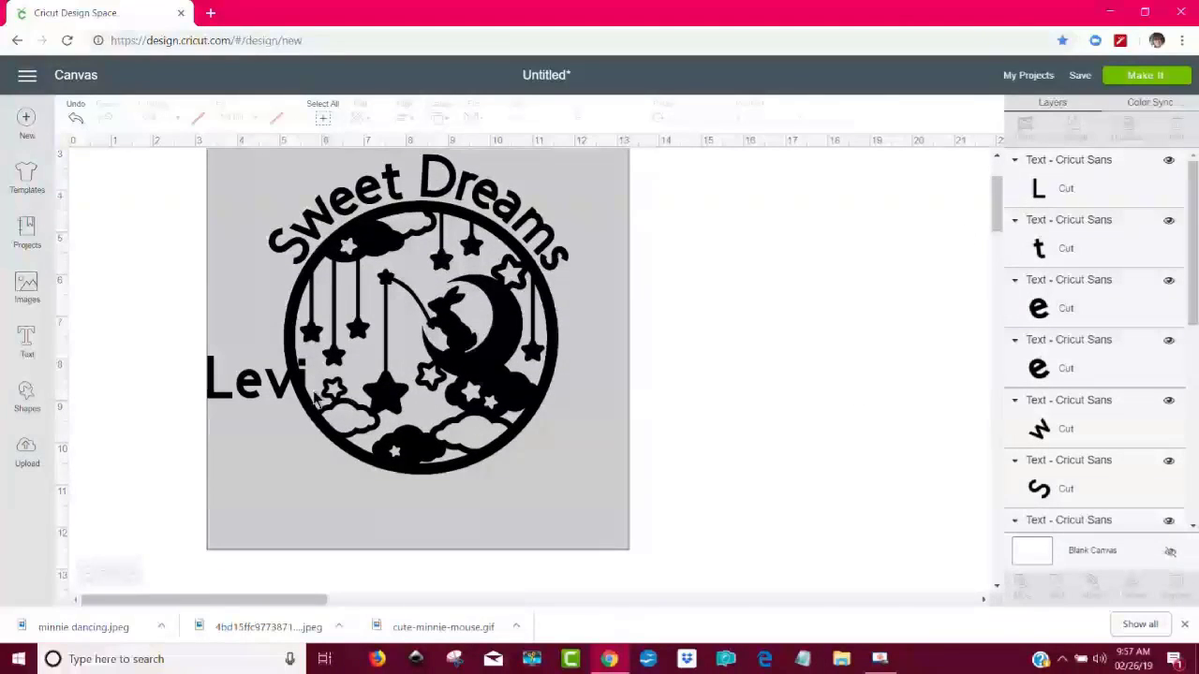
left_click_drag(286, 398, 451, 526)
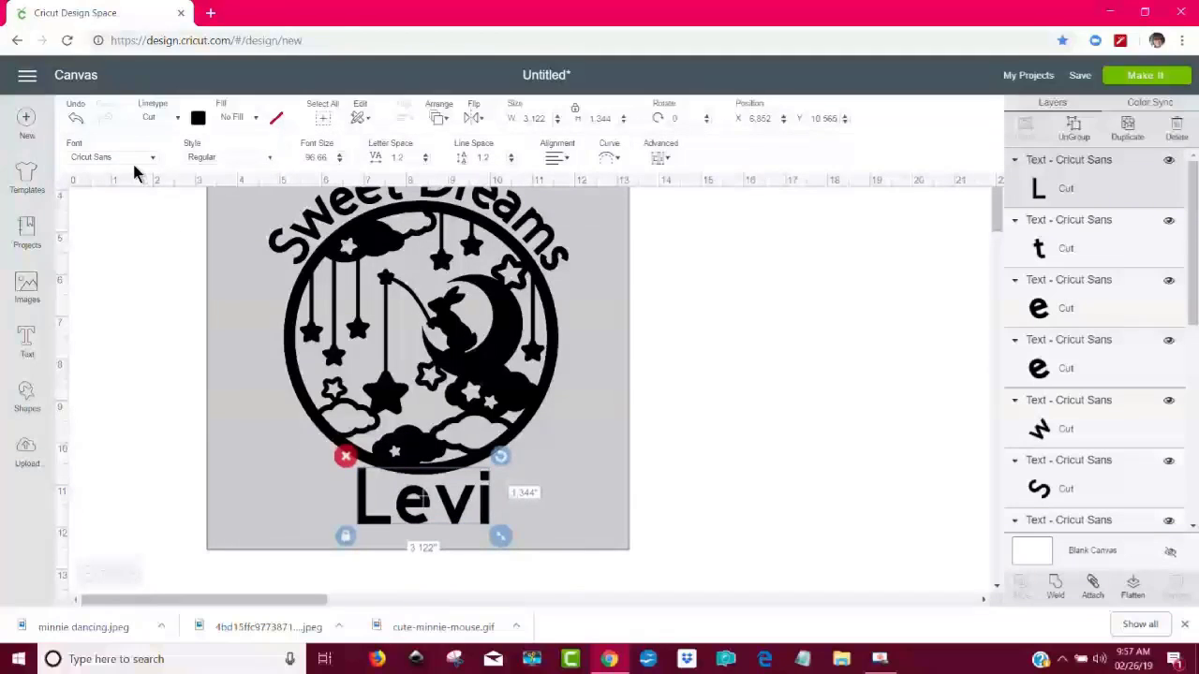
- Change the name's font style to Bold
left_click(269, 159)
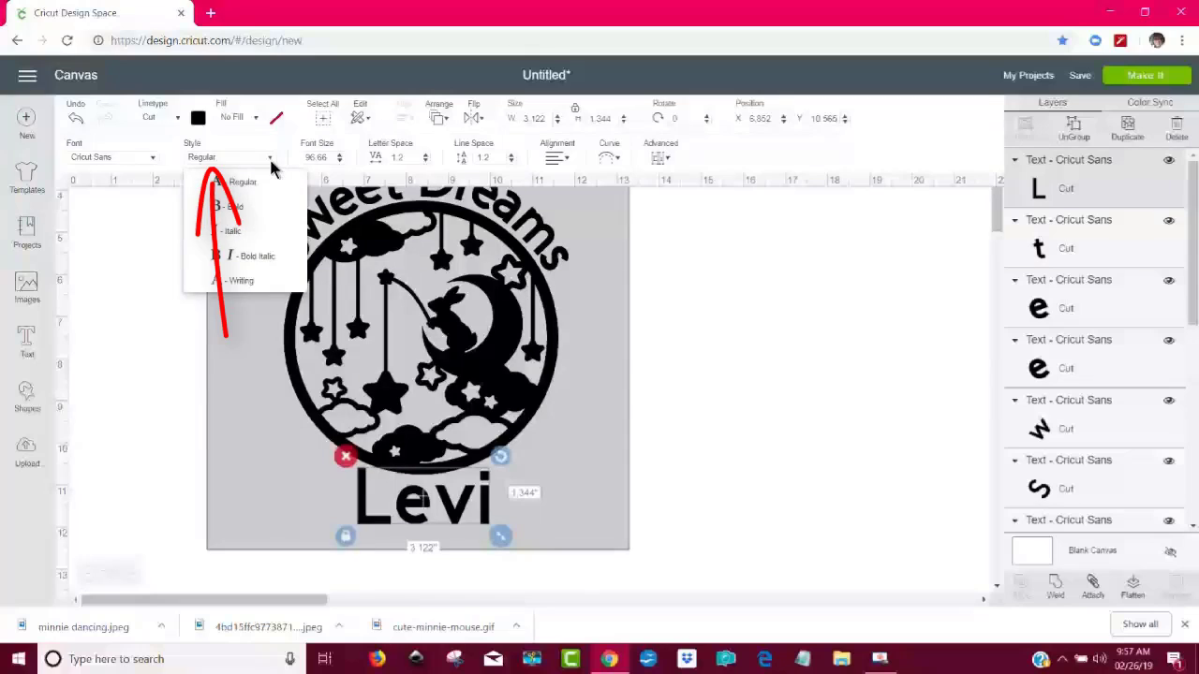
left_click(242, 207)
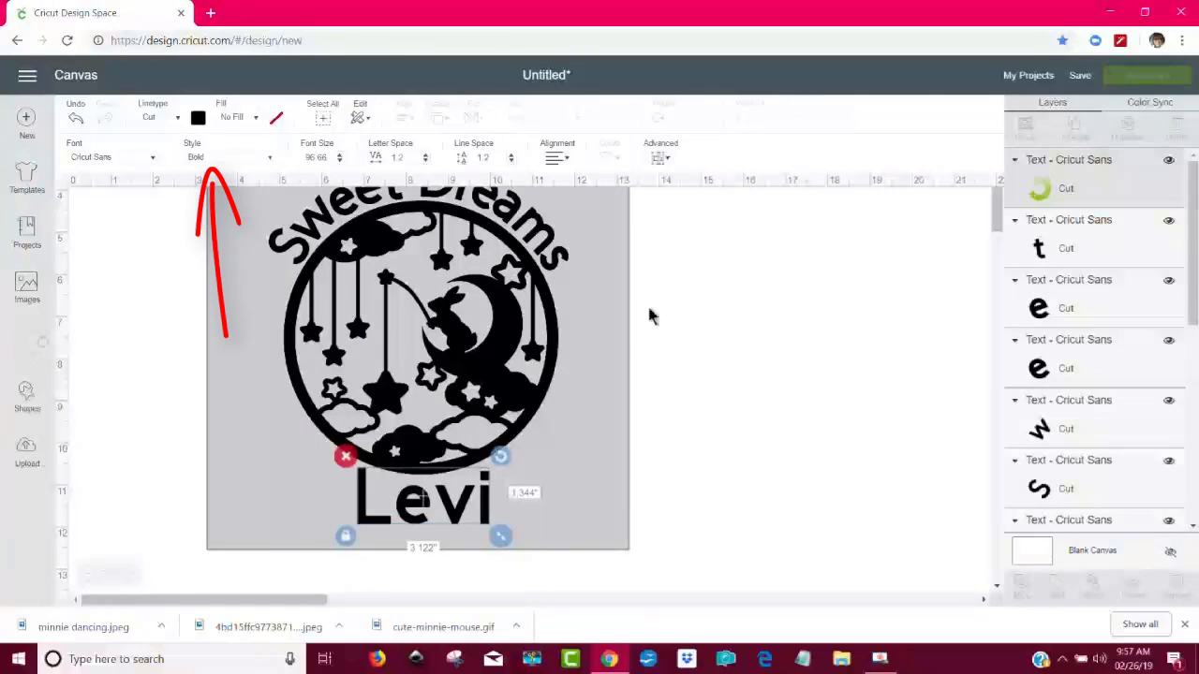
left_click(700, 345)
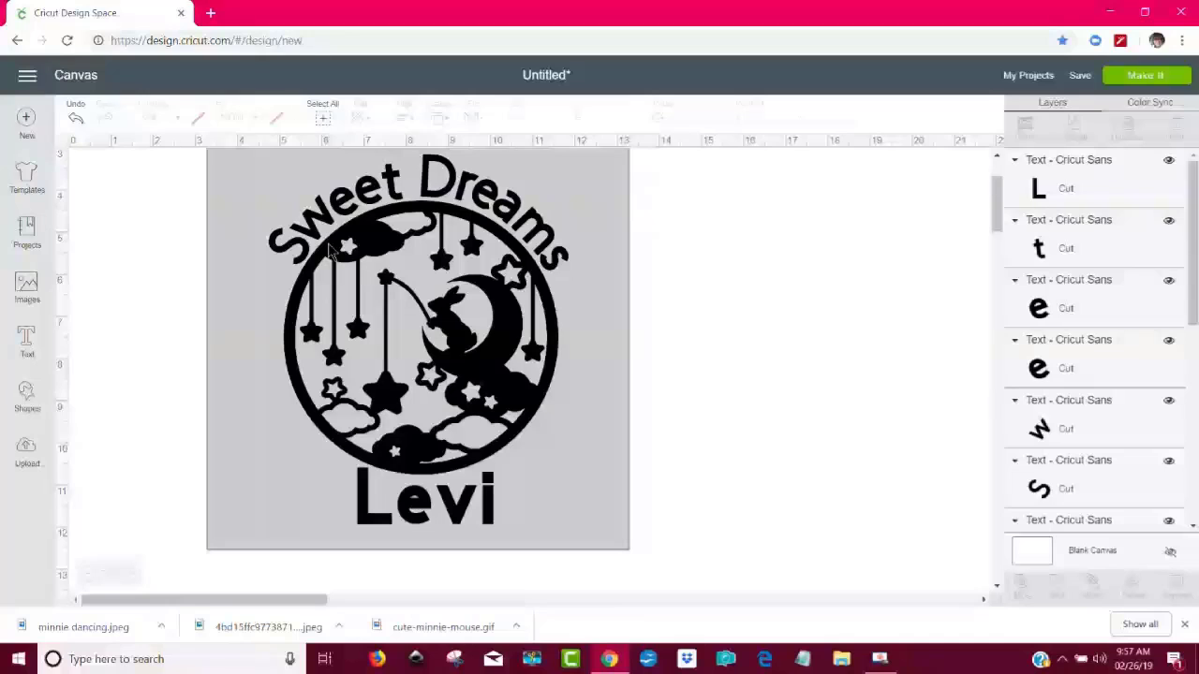
- Undo the change of the child's name to Bold
left_click(76, 117)
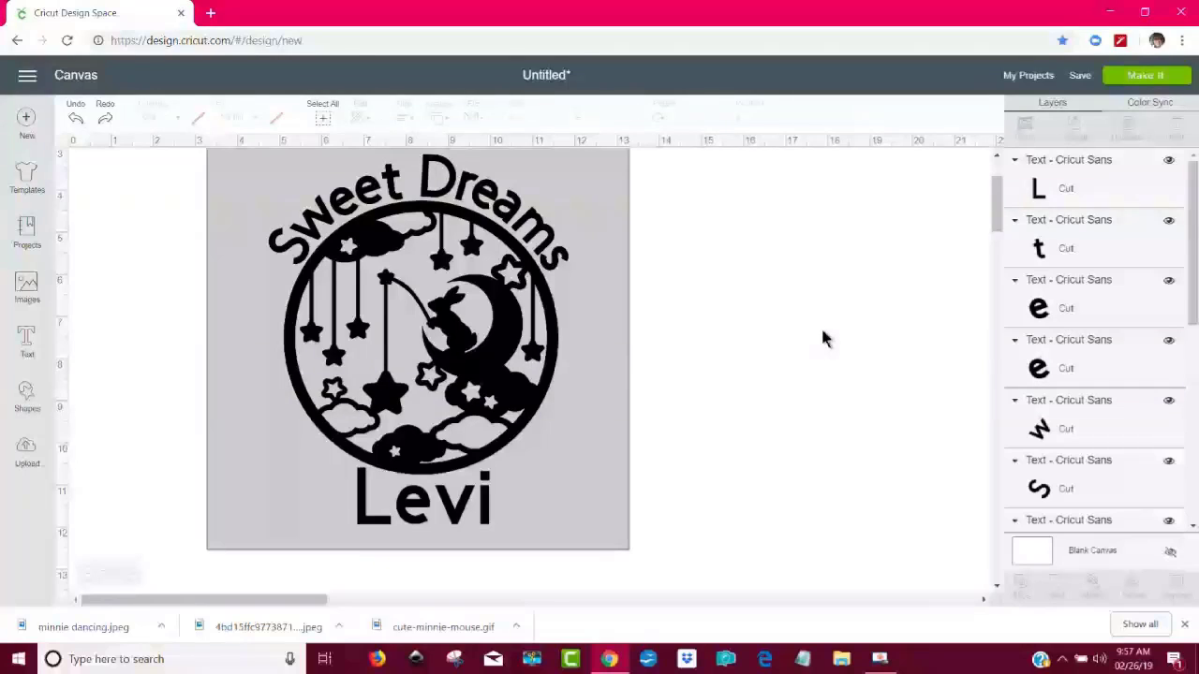
scroll(838, 304, "up", 3)
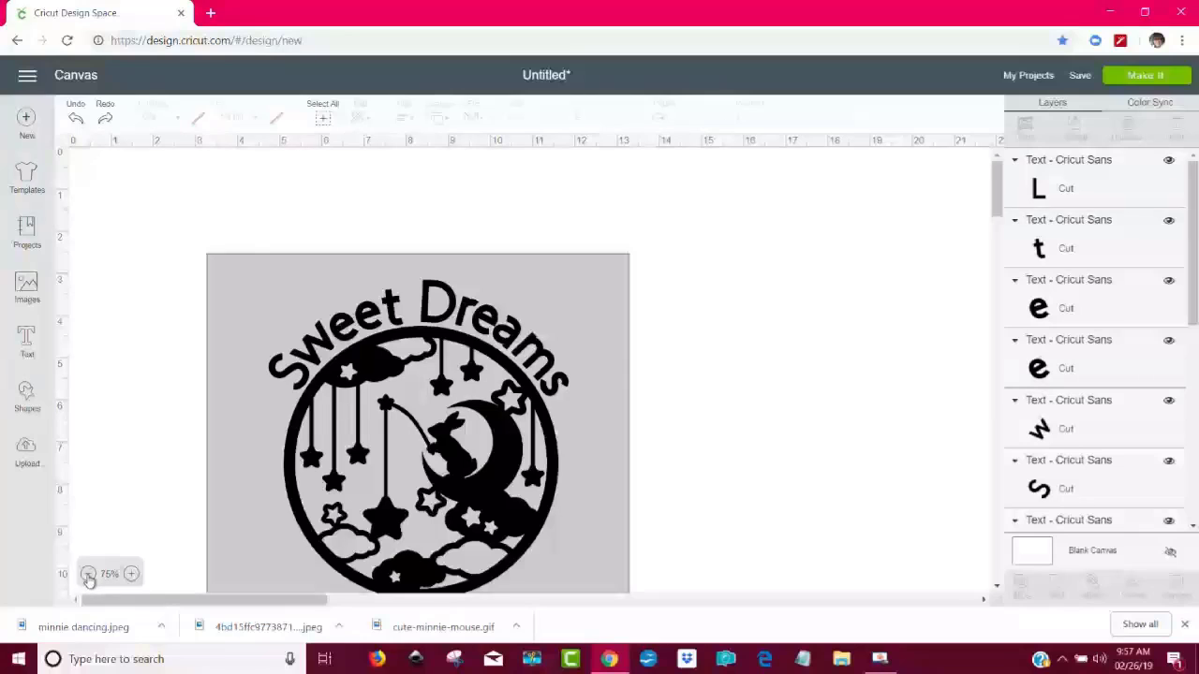
left_click(89, 574)
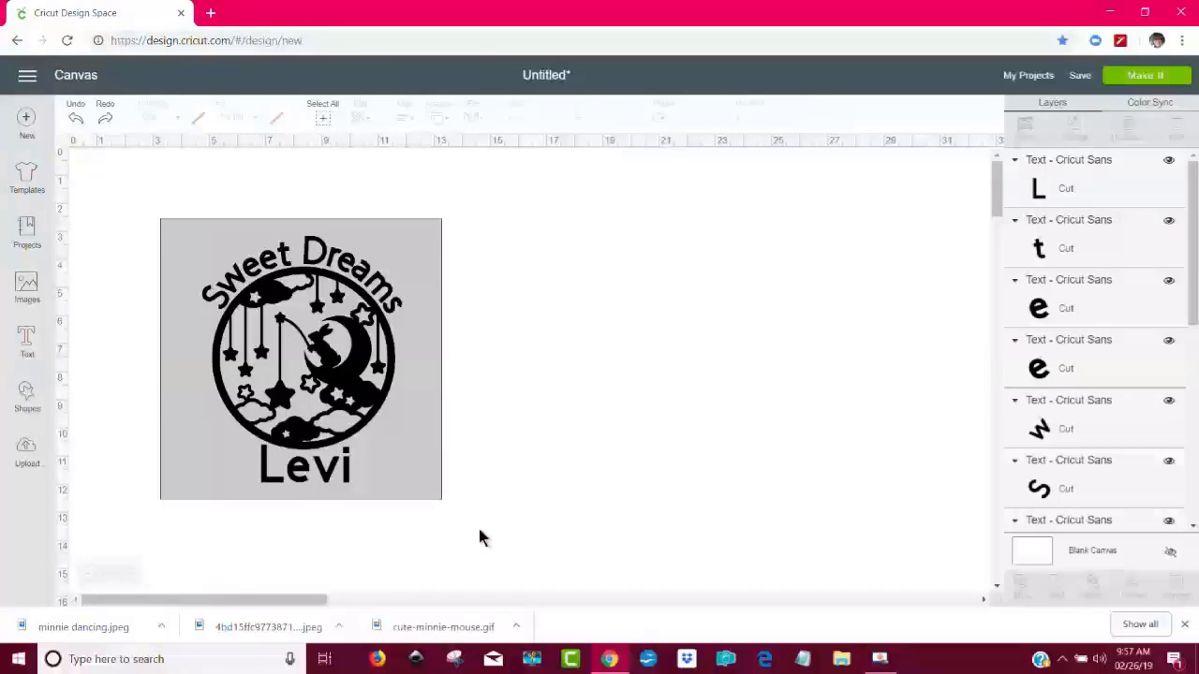
- Try welding the entire sign together with its square background, and undo the move and the weld
left_click_drag(456, 535, 175, 211)
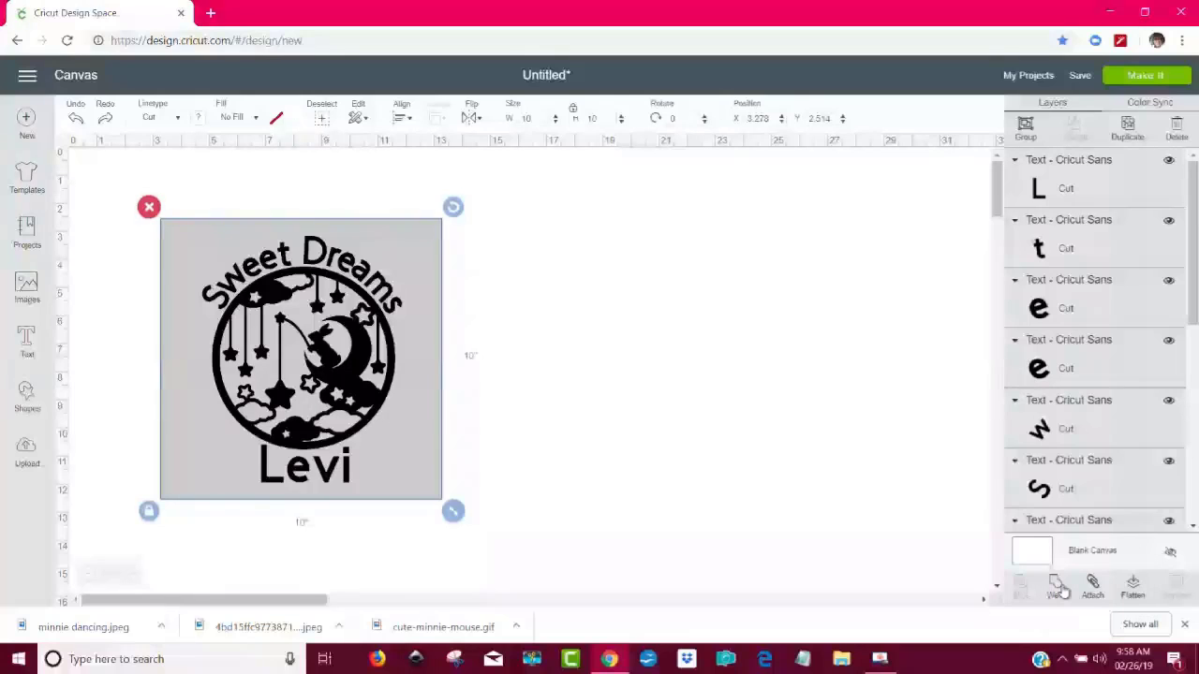
left_click(1060, 587)
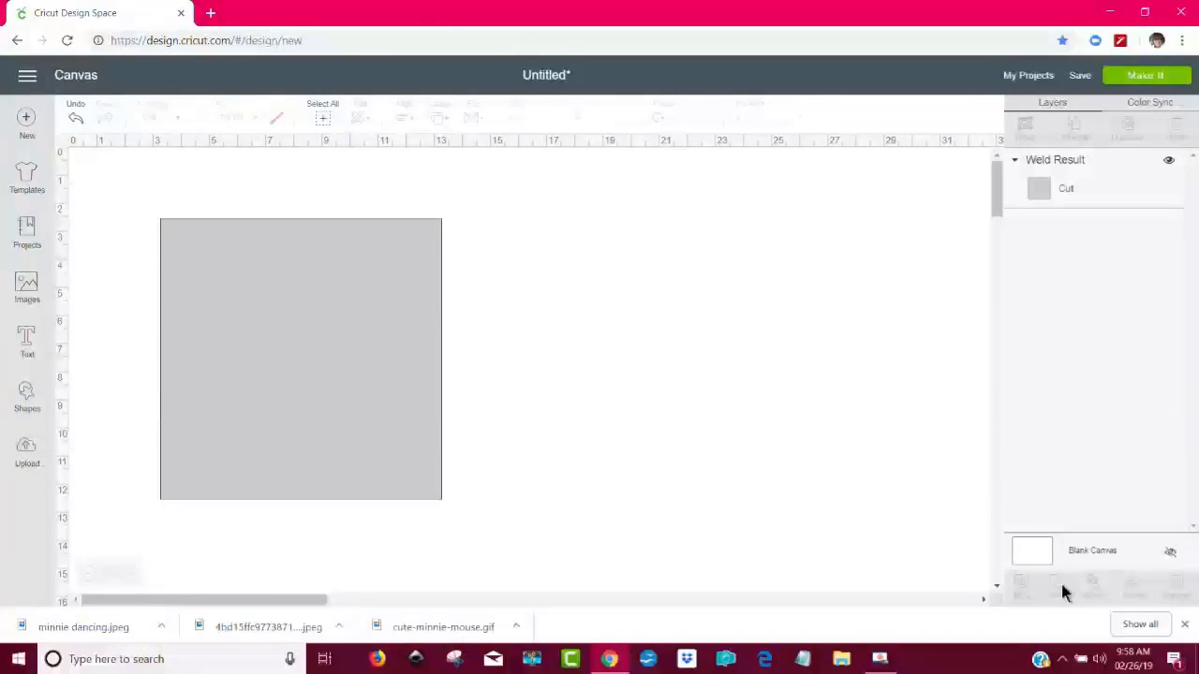
mouse_move(313, 402)
left_mouse_down()
mouse_move(406, 415)
mouse_move(332, 404)
left_mouse_up()
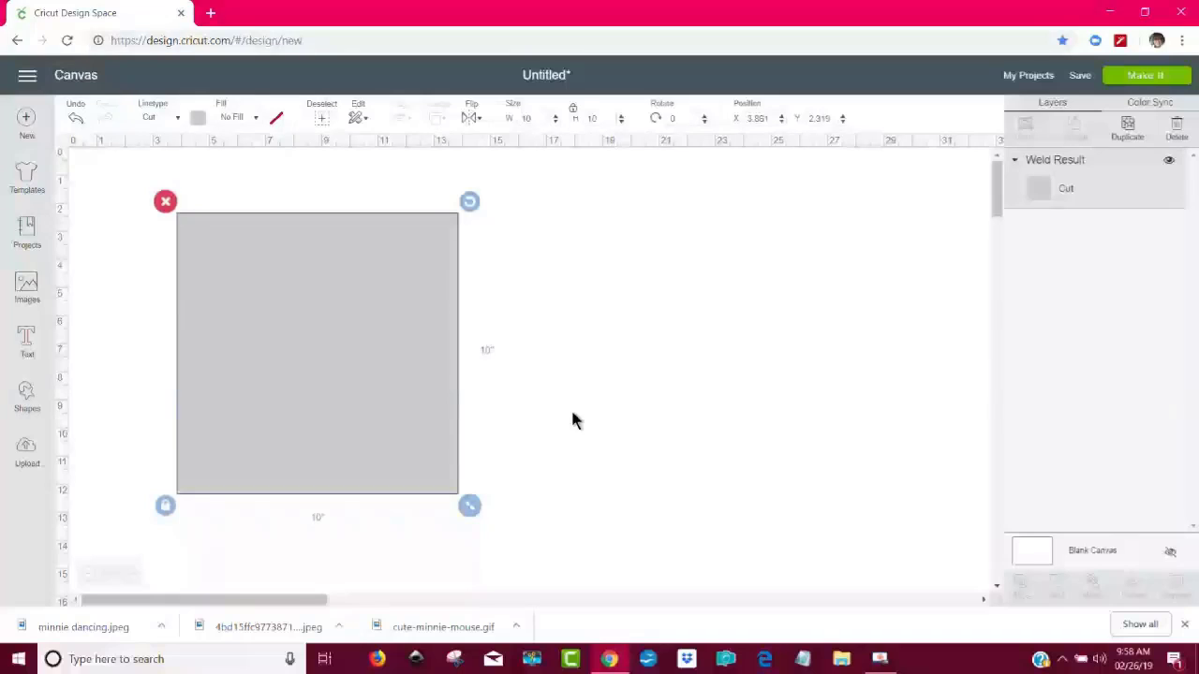
left_click(76, 119)
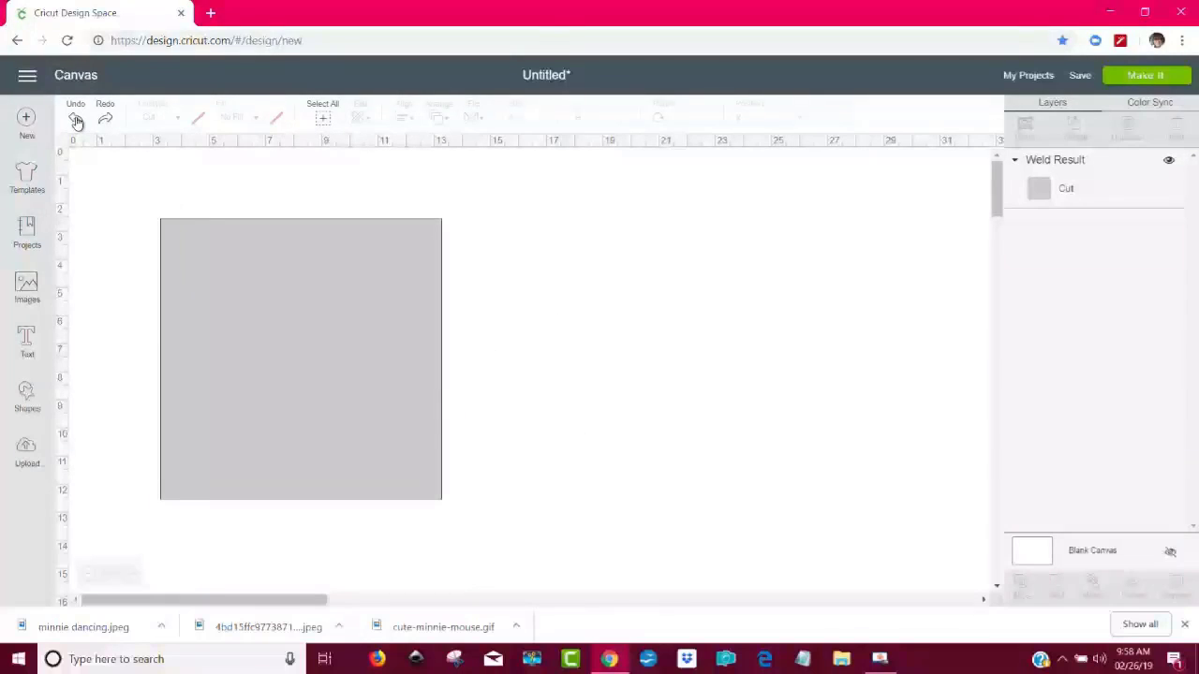
left_click(76, 119)
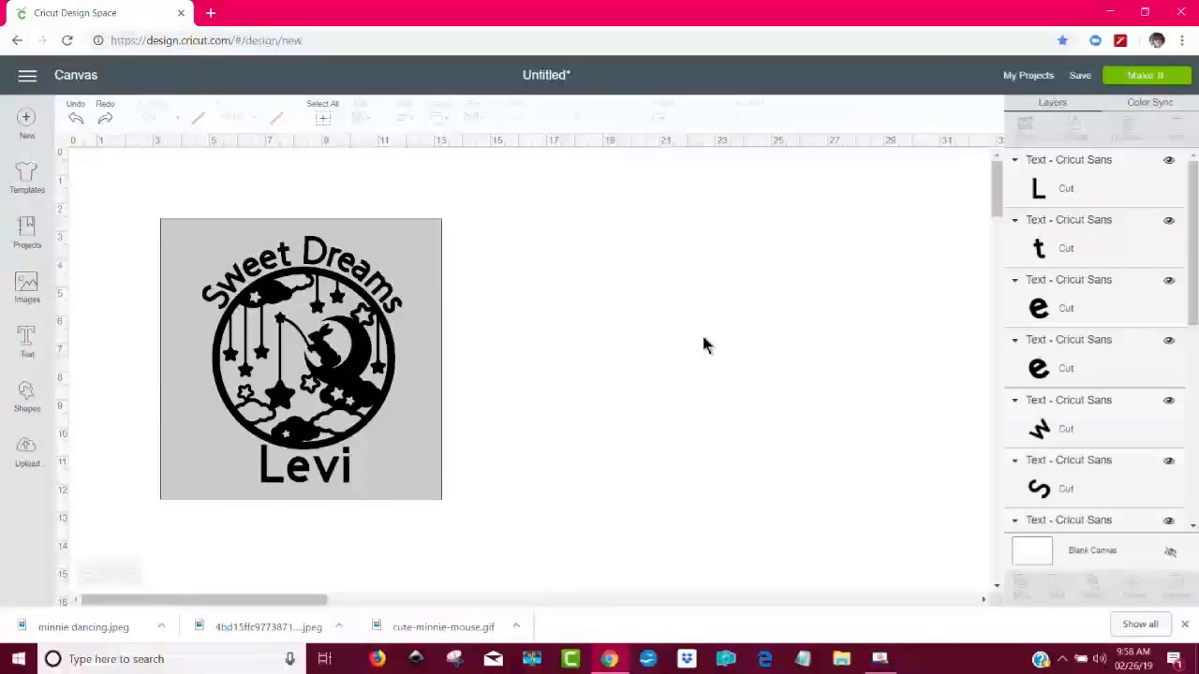
- Delete the grey background square and weld the lettering, child's name and bunny artwork into one piece
left_click(431, 273)
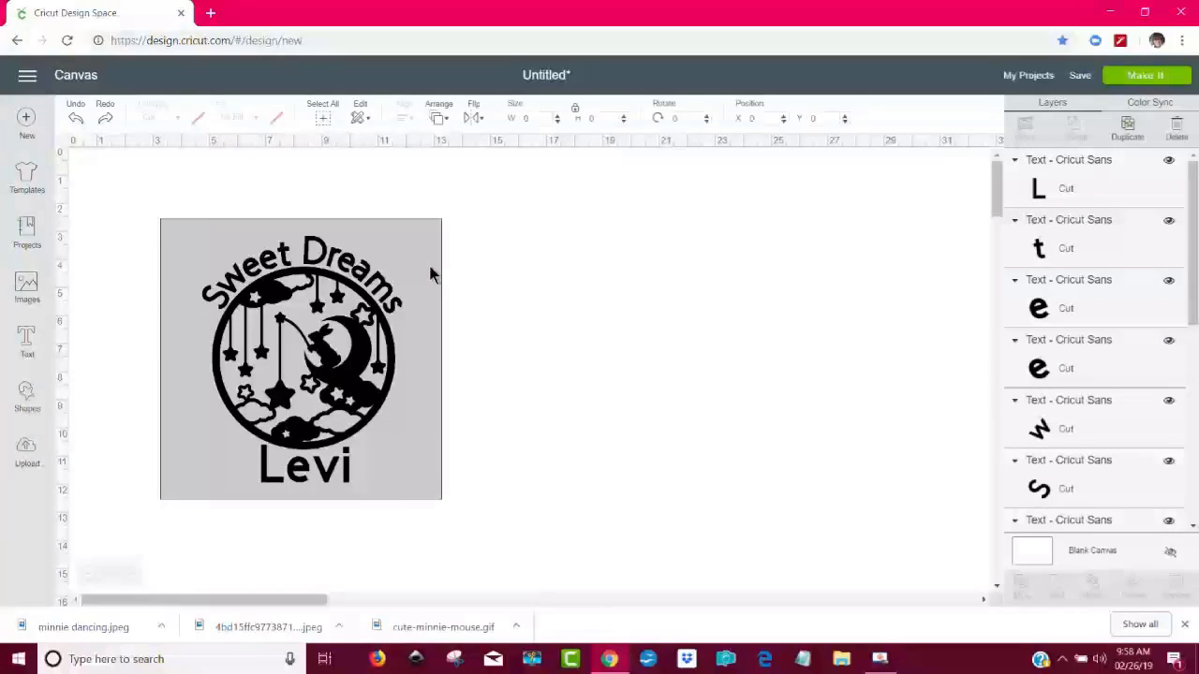
left_click_drag(430, 273, 776, 256)
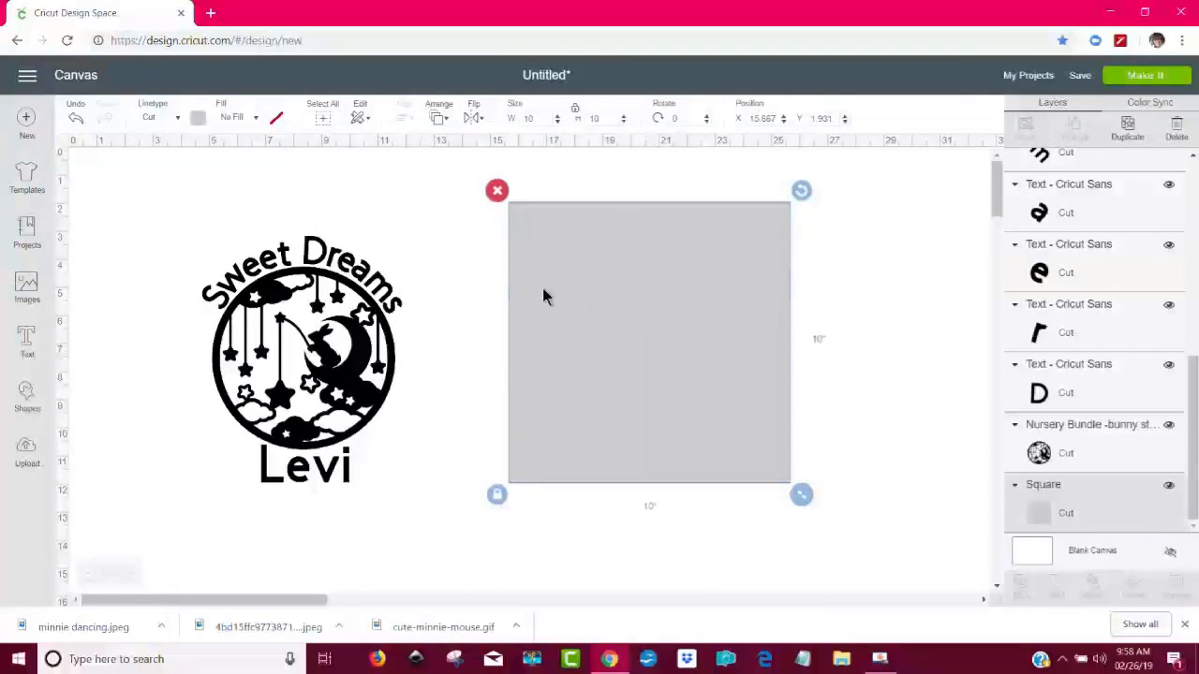
left_click(498, 192)
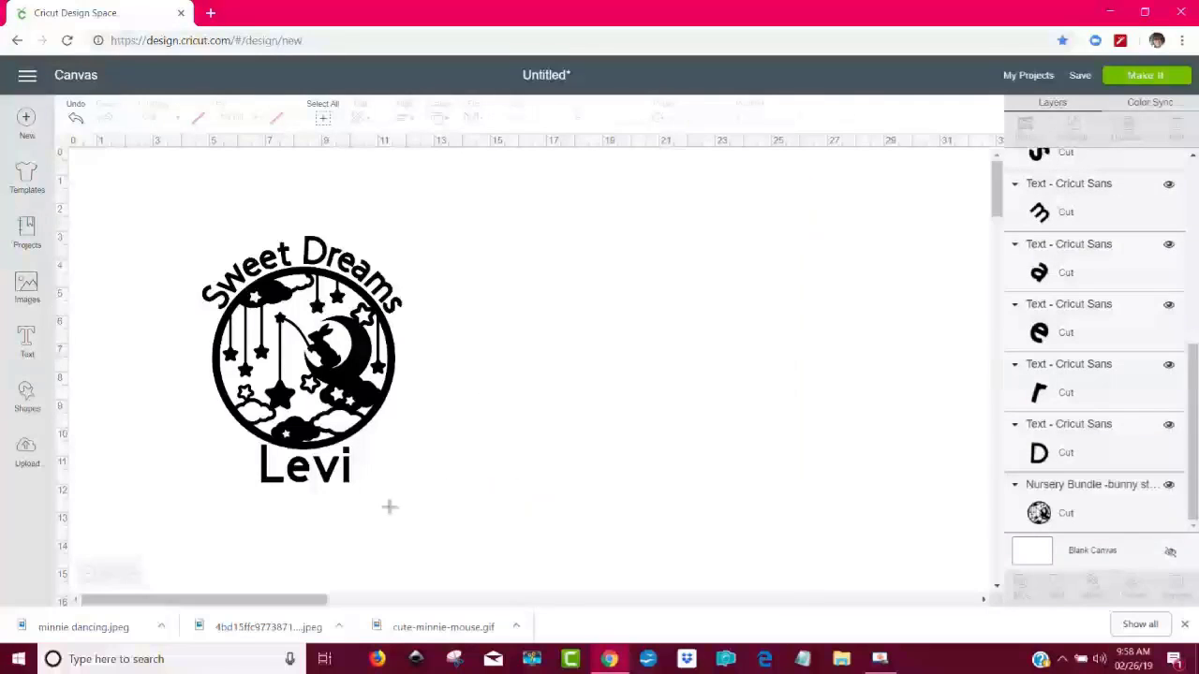
left_click_drag(451, 513, 177, 208)
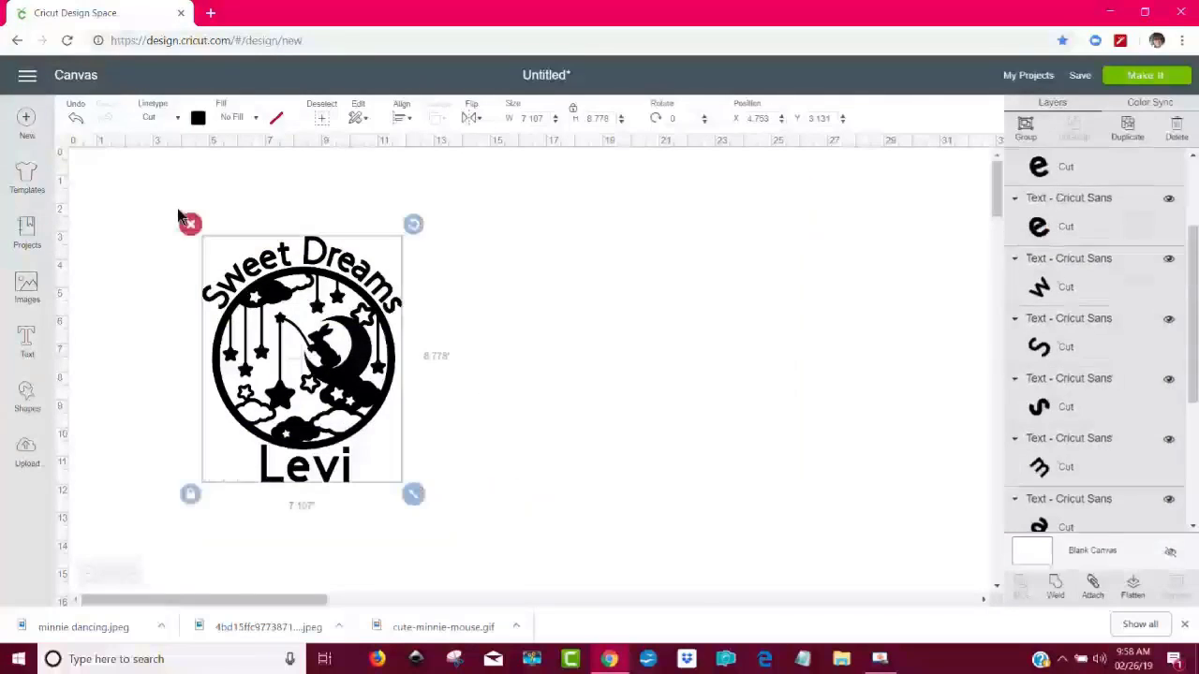
left_click(1063, 592)
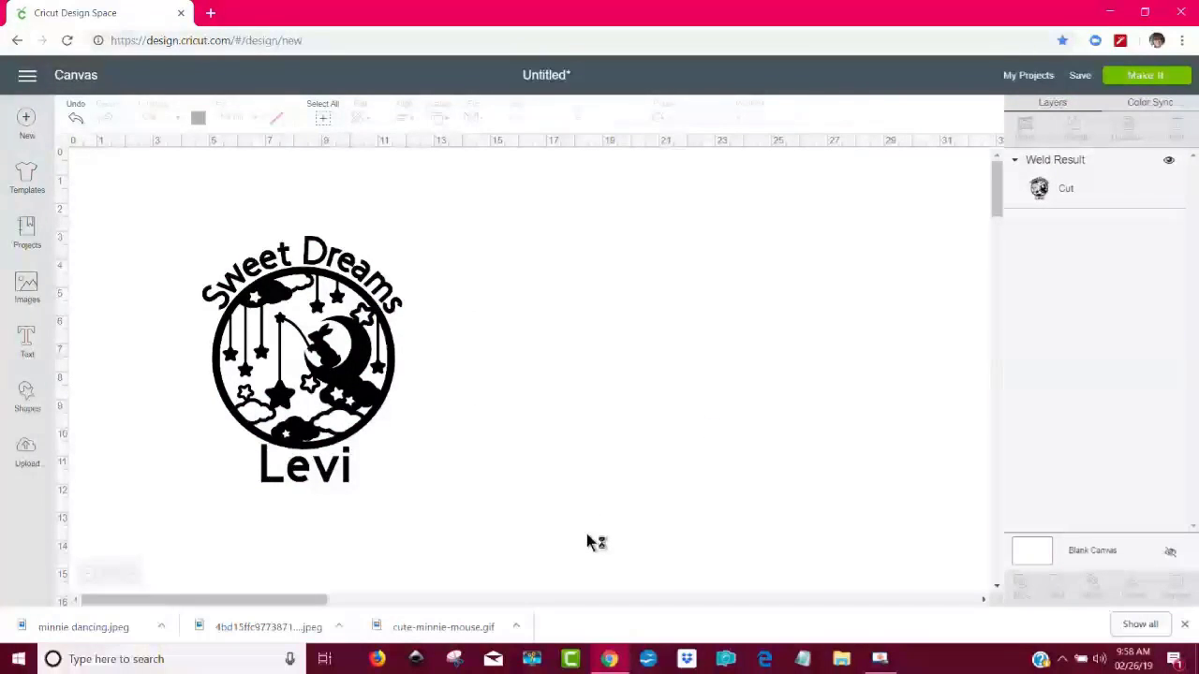
- Send the design to be made, connect the ExploreAir2 Bluetooth machine, and set the material to Everyday Iron-On
left_click(1146, 77)
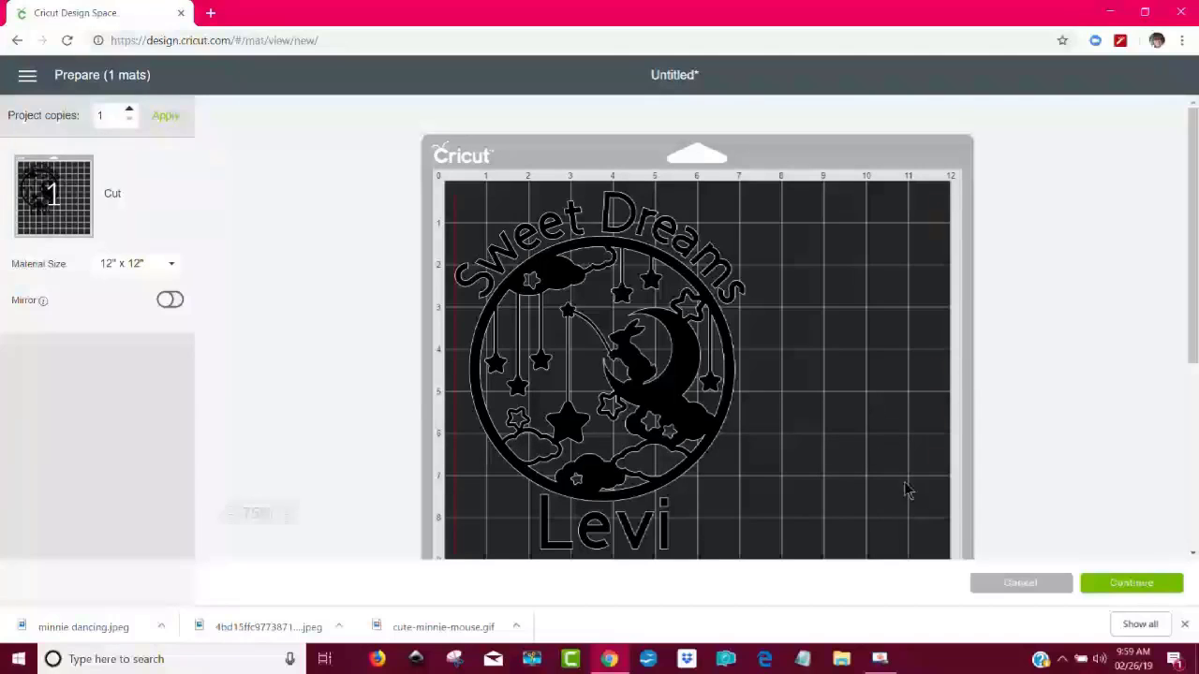
left_click(1124, 586)
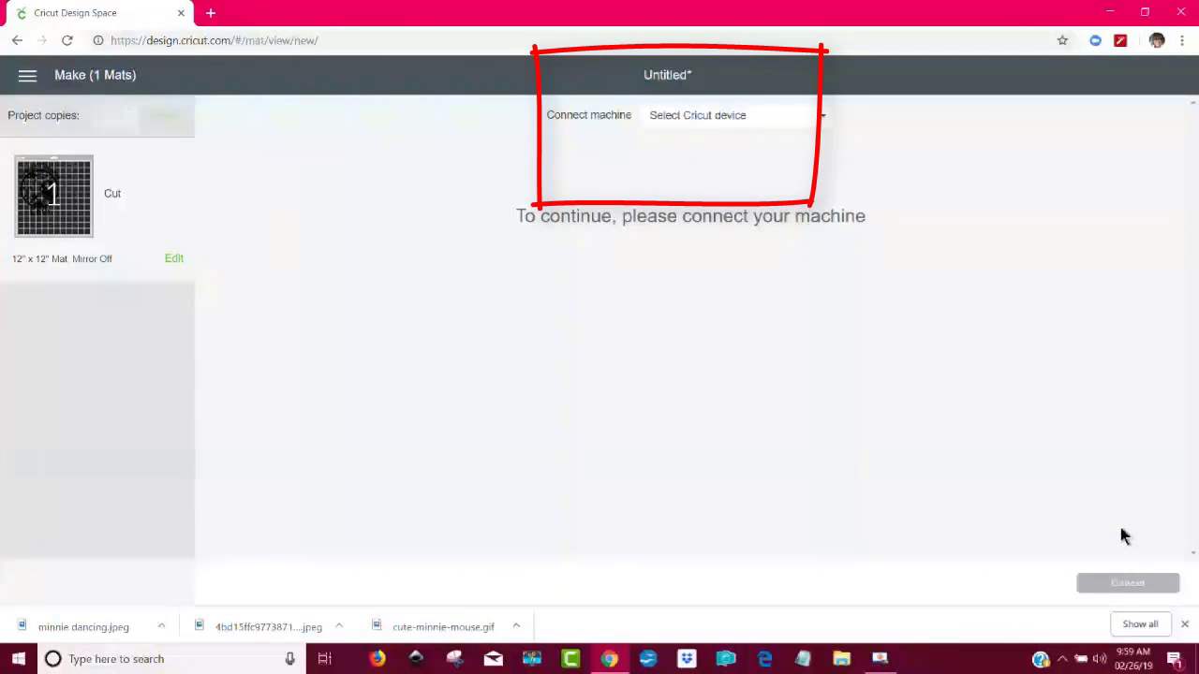
left_click(774, 120)
left_click(764, 169)
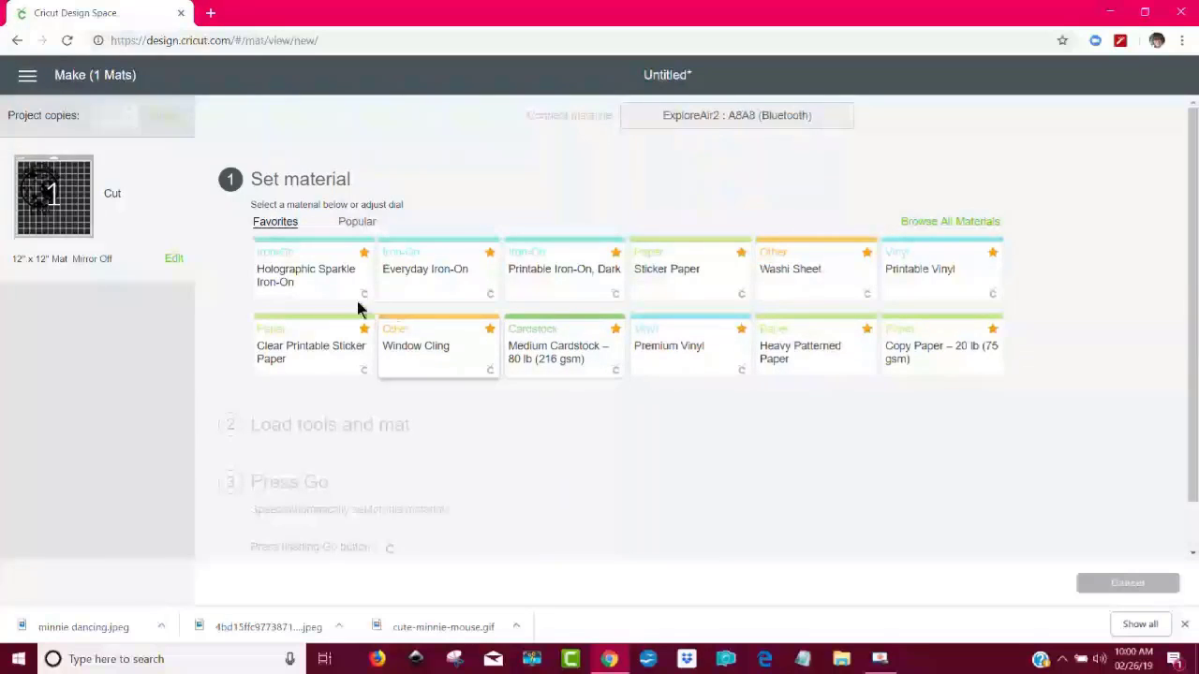
left_click(422, 284)
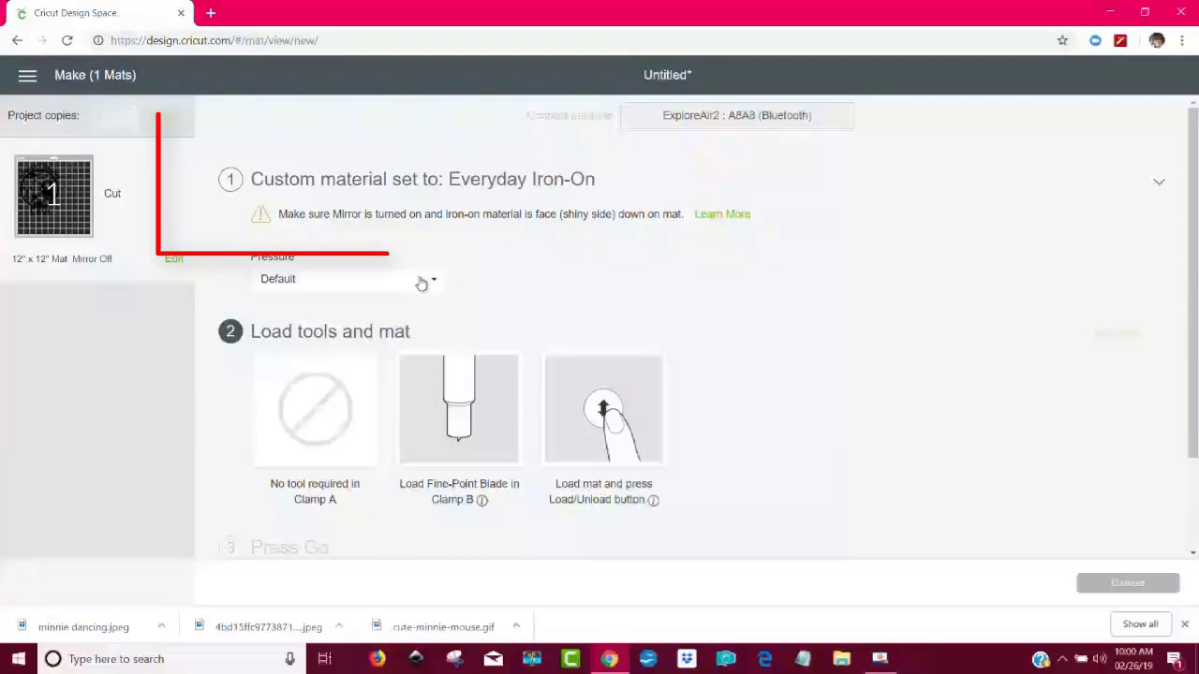
- Edit the mat to turn Mirror on for the iron-on cut
mouse_move(277, 214)
left_mouse_down()
mouse_move(482, 214)
mouse_move(690, 241)
mouse_move(578, 255)
left_mouse_up()
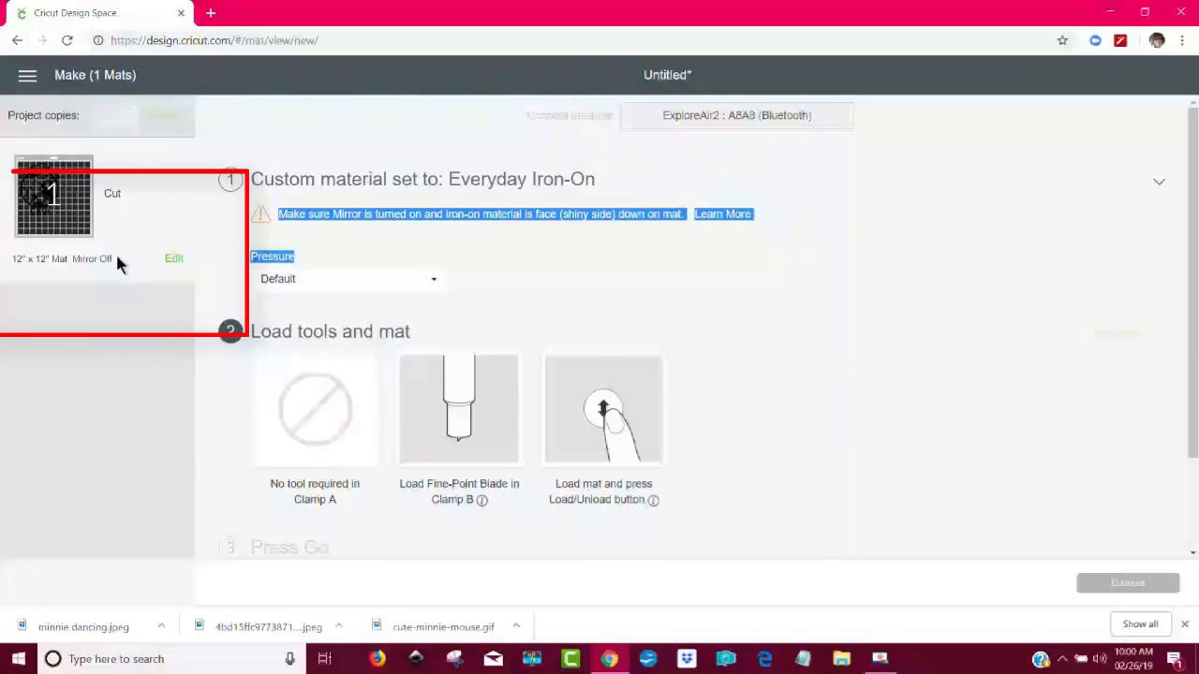
mouse_move(71, 258)
left_mouse_down()
mouse_move(105, 260)
mouse_move(111, 273)
left_mouse_up()
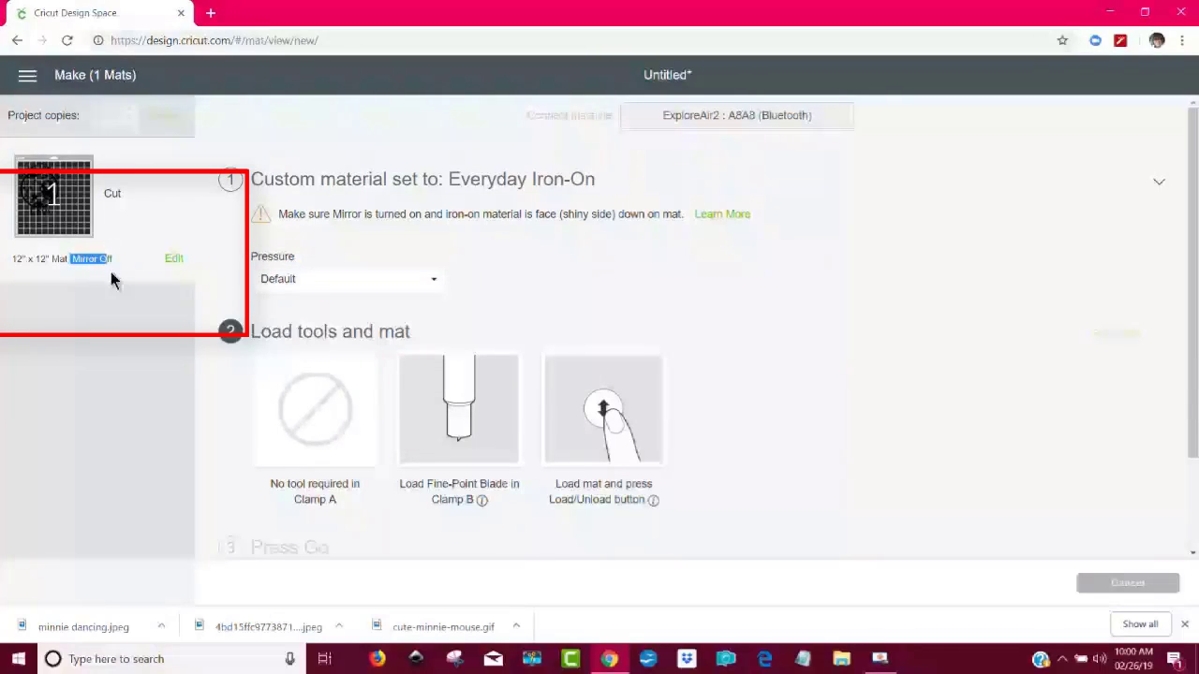
left_click(173, 259)
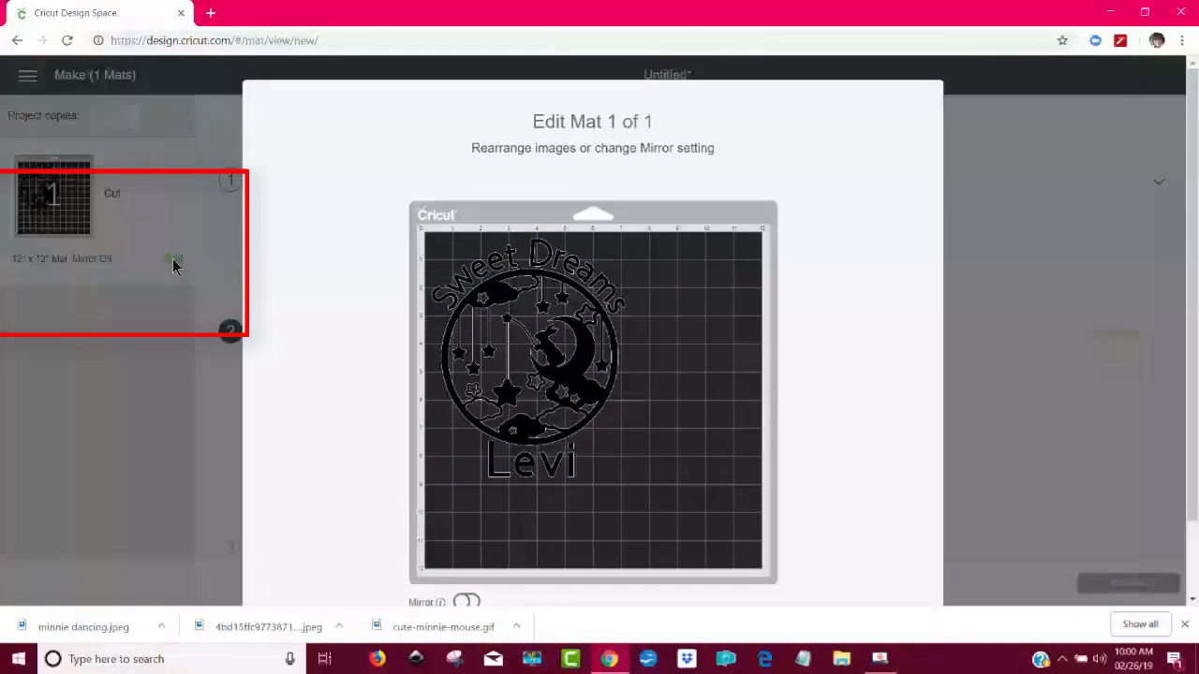
scroll(847, 280, "down", 1)
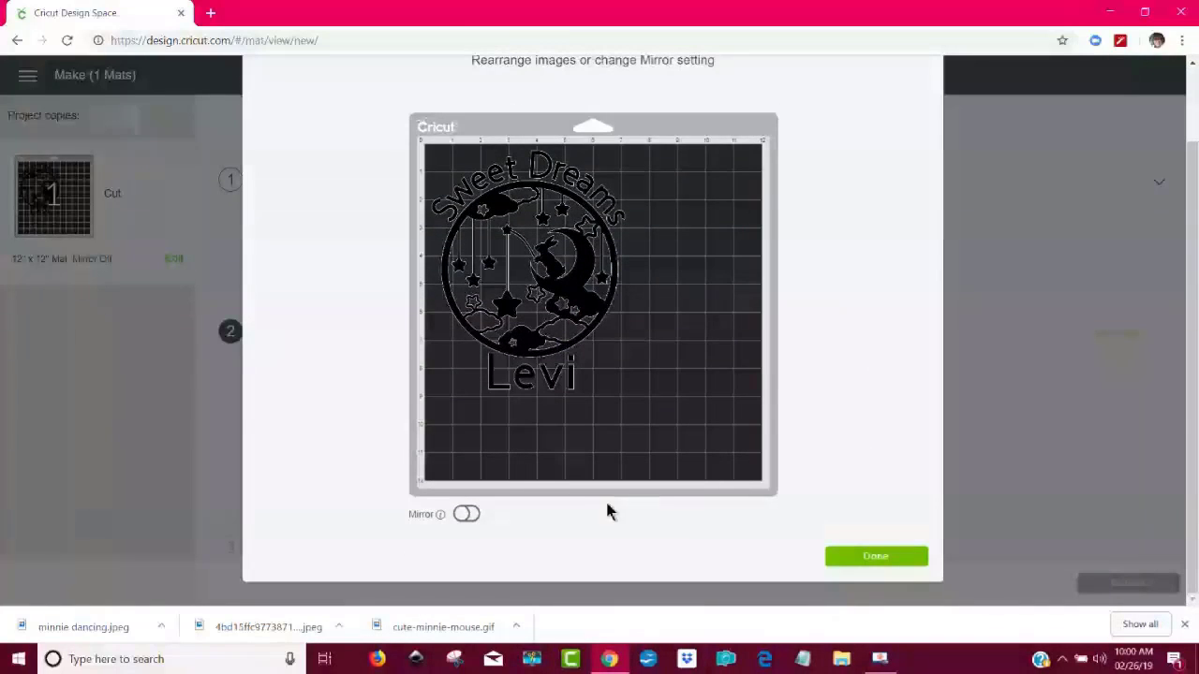
left_click(471, 514)
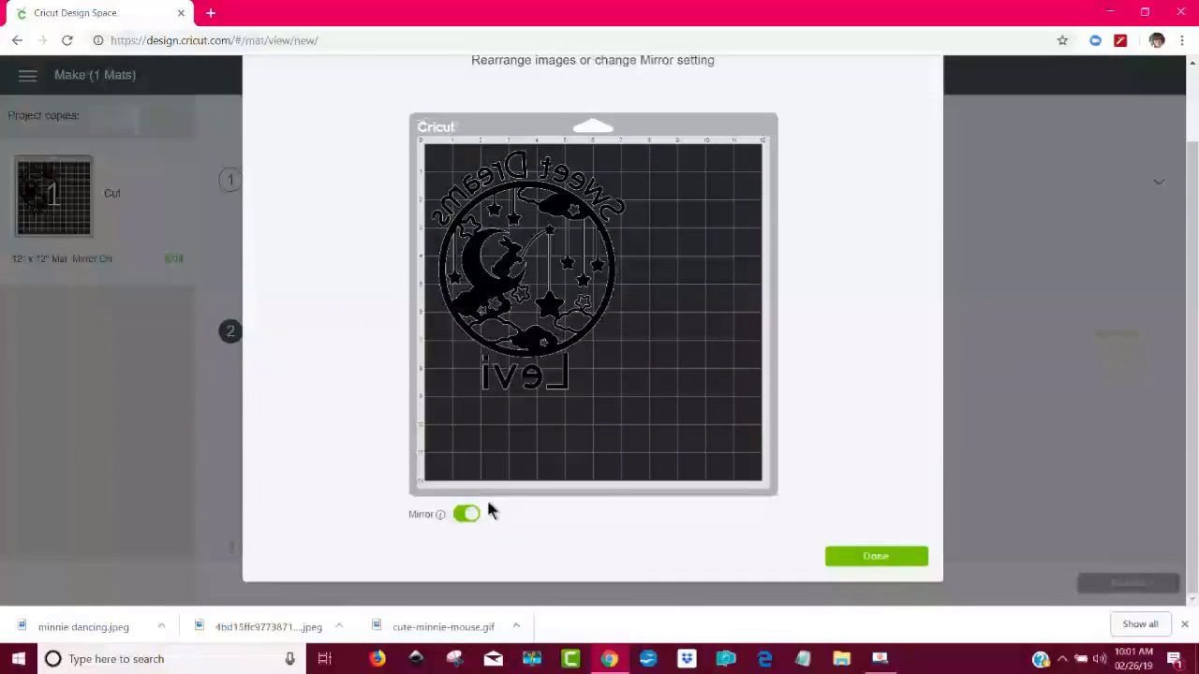
left_click(883, 558)
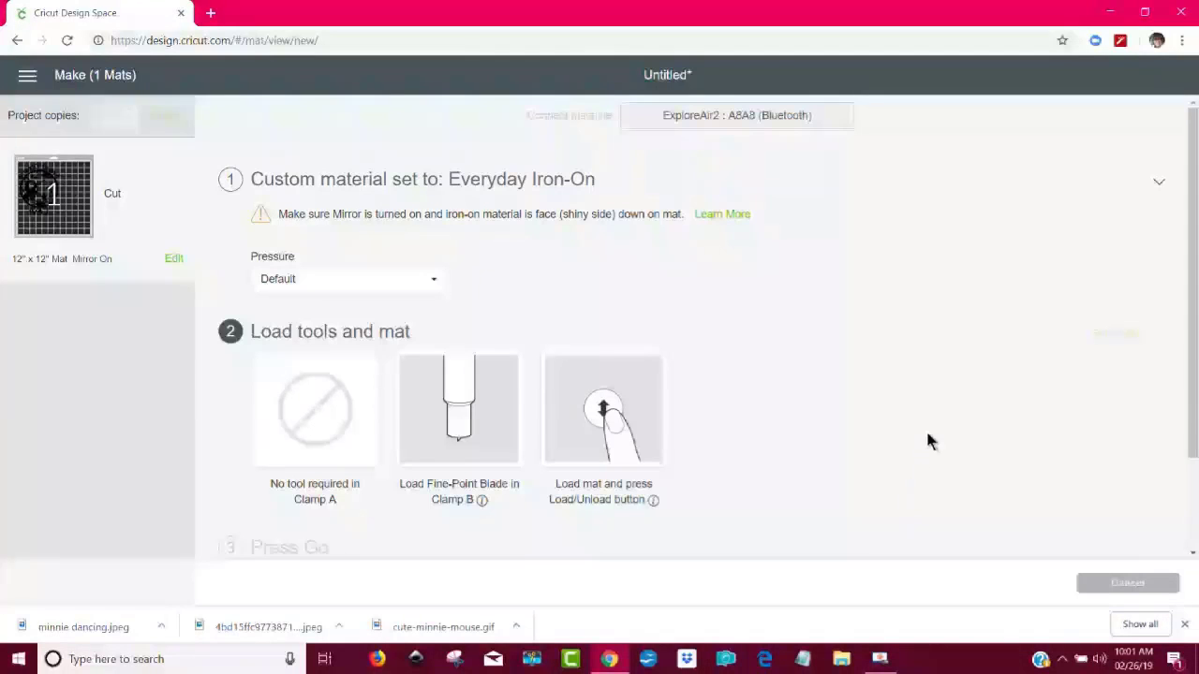